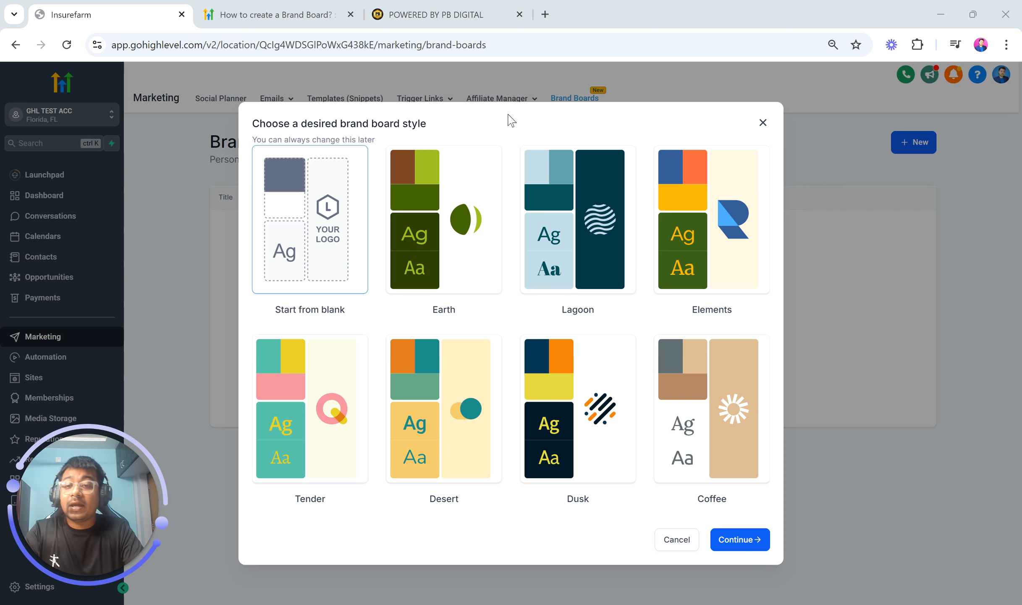
Read through the How to create a Brand Board? help article in the support portal tab
{"action": "left_click", "coordinate": [287, 6]}
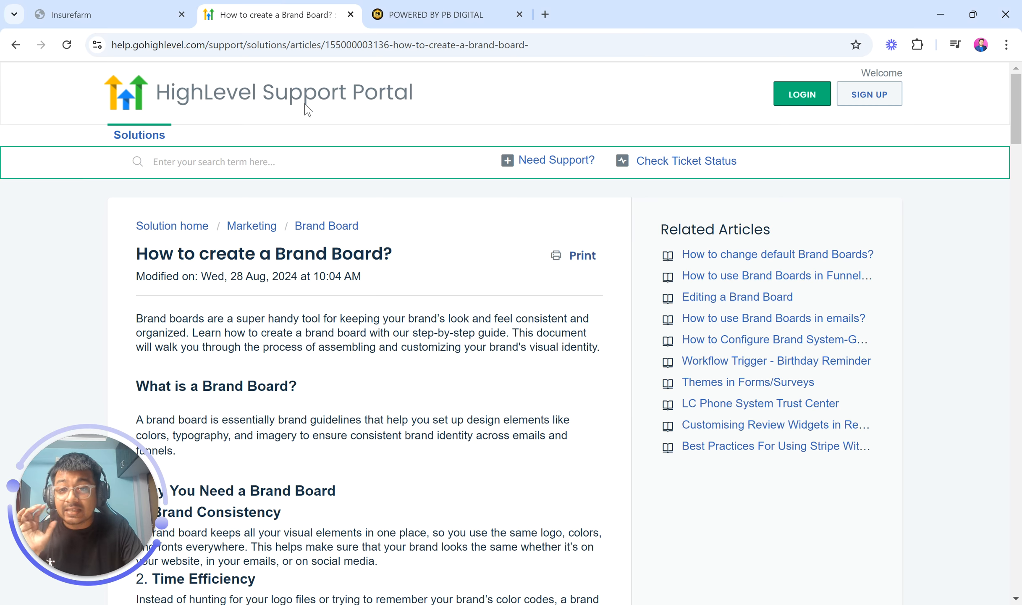
{"action": "scroll", "coordinate": [416, 296], "scroll_direction": "down", "scroll_amount": 5}
{"action": "scroll", "coordinate": [416, 296], "scroll_direction": "up", "scroll_amount": 4}
{"action": "scroll", "coordinate": [413, 296], "scroll_direction": "down", "scroll_amount": 20}
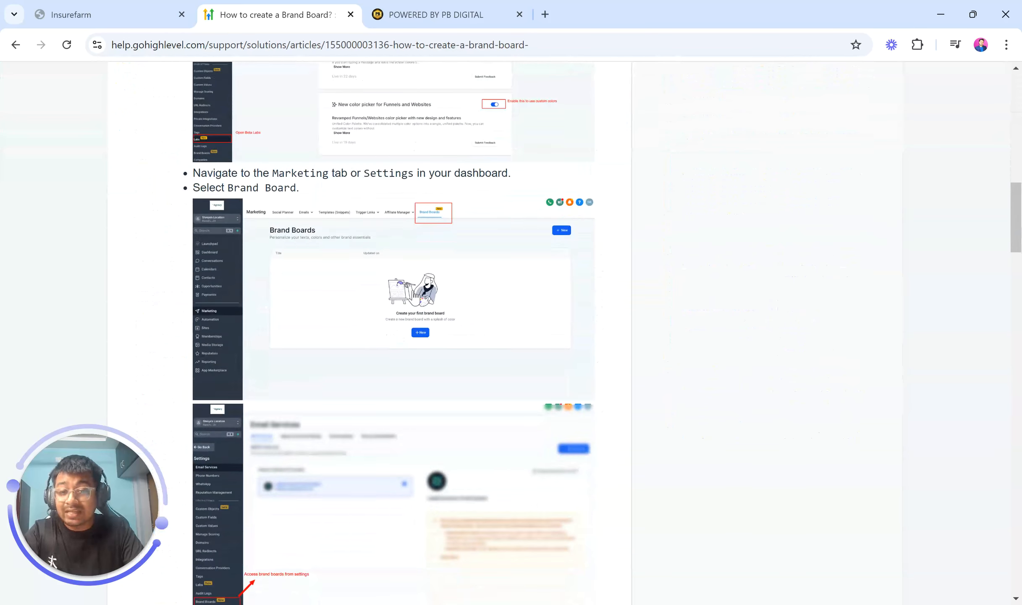
{"action": "scroll", "coordinate": [414, 296], "scroll_direction": "down", "scroll_amount": 10}
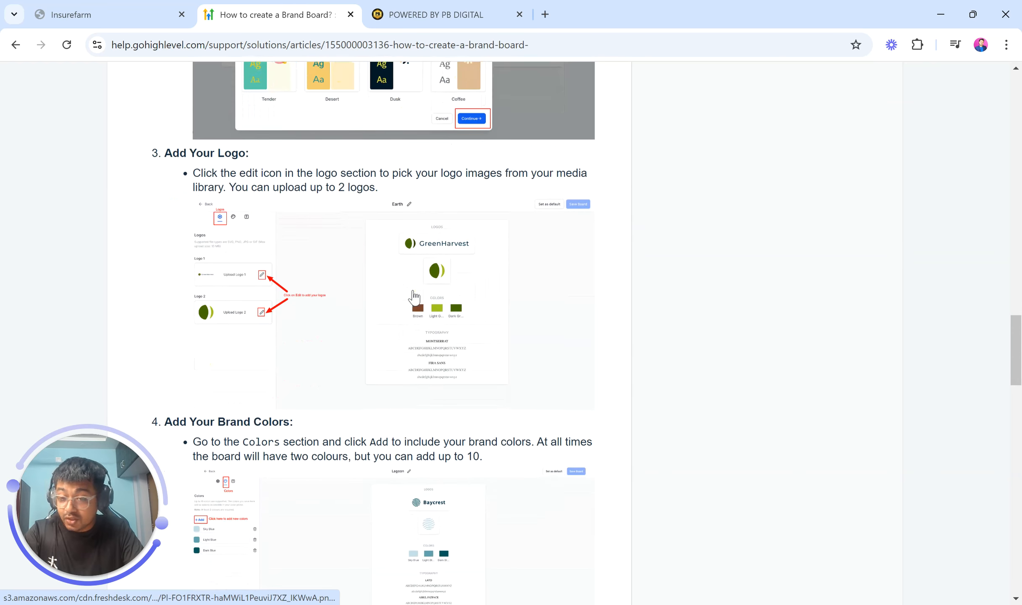
{"action": "scroll", "coordinate": [415, 296], "scroll_direction": "up", "scroll_amount": 20}
{"action": "scroll", "coordinate": [414, 296], "scroll_direction": "up", "scroll_amount": 10}
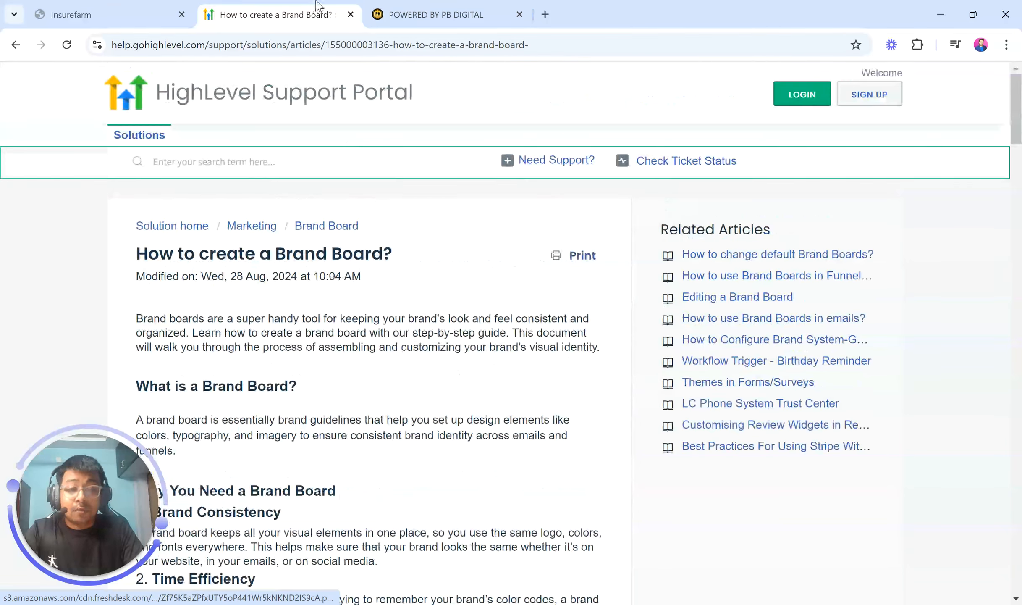
Close the brand board style dialog on the Brand Boards page
{"action": "left_click", "coordinate": [442, 6]}
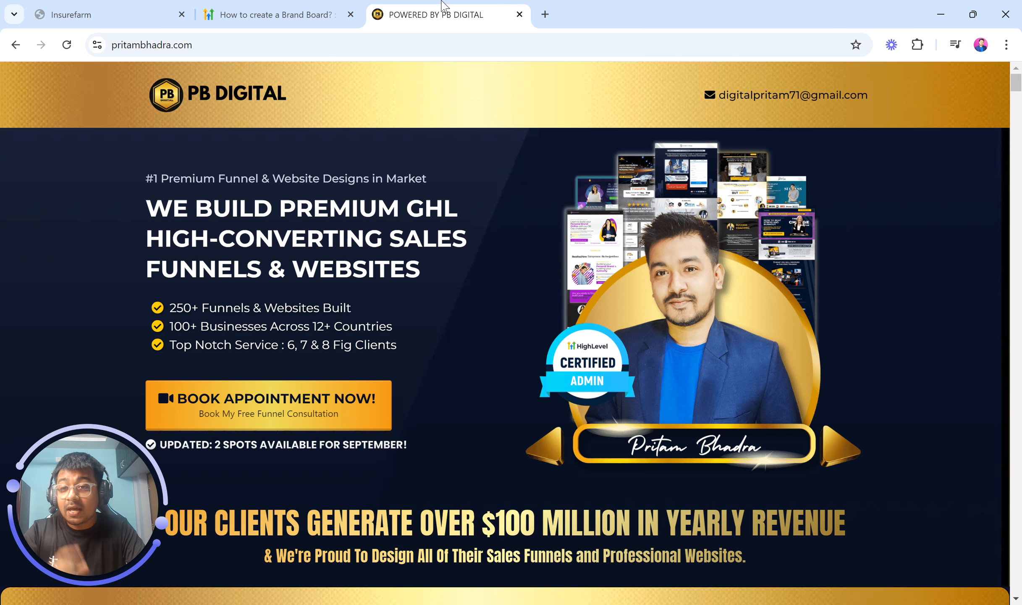
{"action": "left_click", "coordinate": [111, 8]}
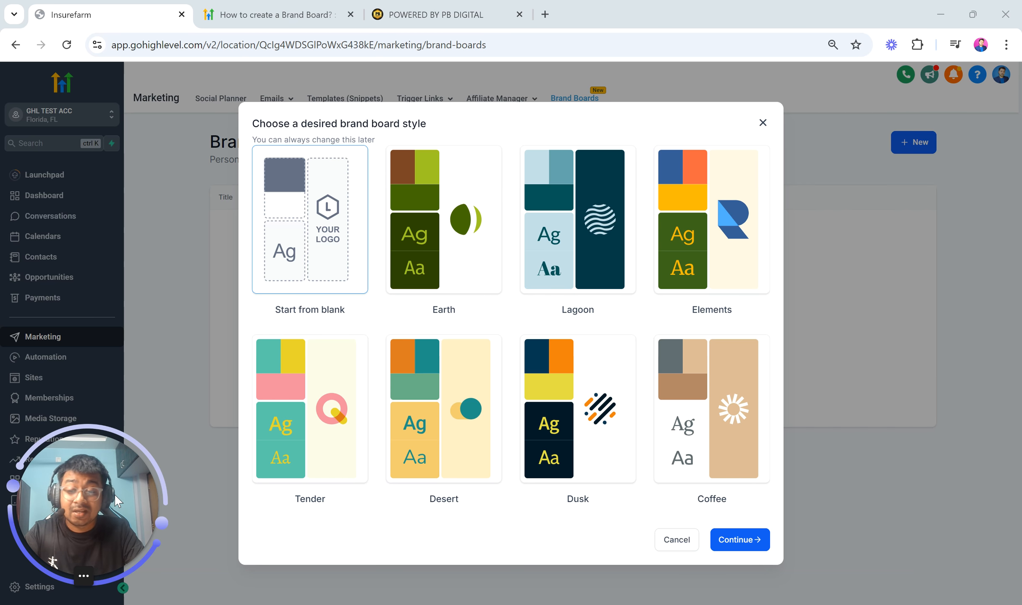
{"action": "left_click_drag", "start_coordinate": [114, 494], "coordinate": [921, 297]}
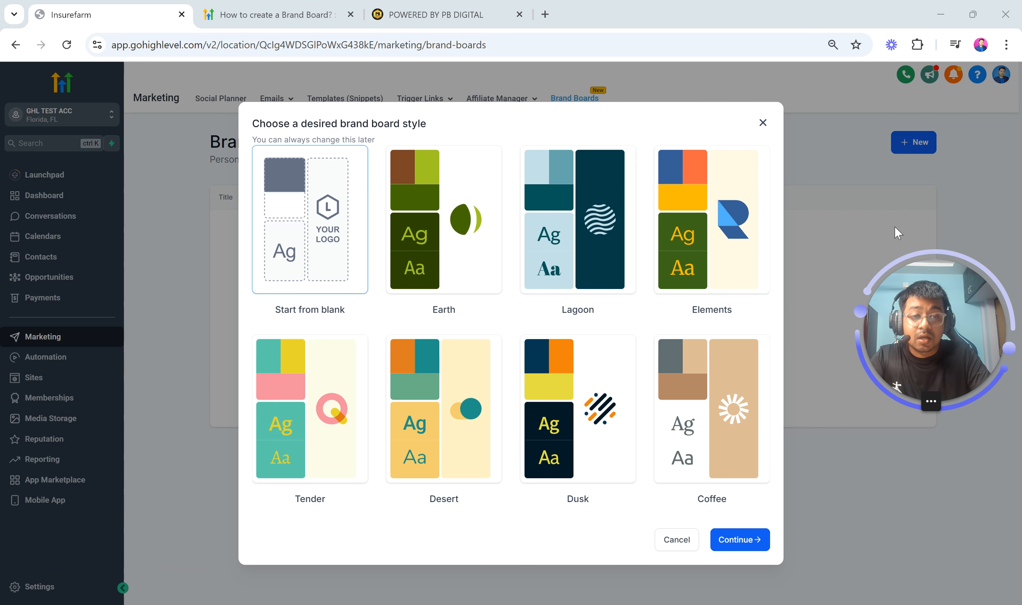
{"action": "left_click", "coordinate": [762, 123]}
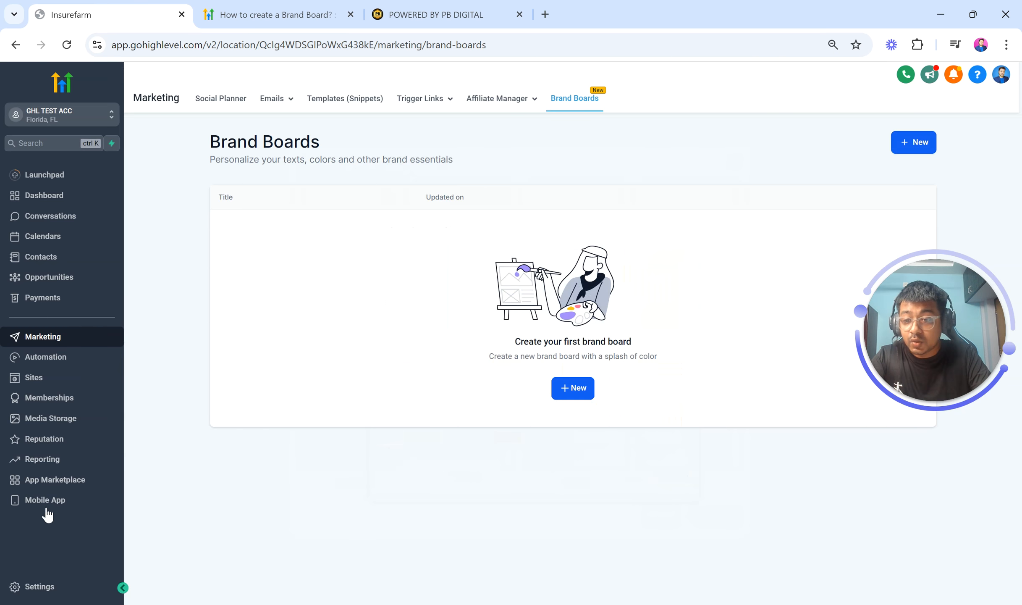
Open the Labs page in the account settings
{"action": "scroll", "coordinate": [36, 593], "scroll_direction": "up", "scroll_amount": 5}
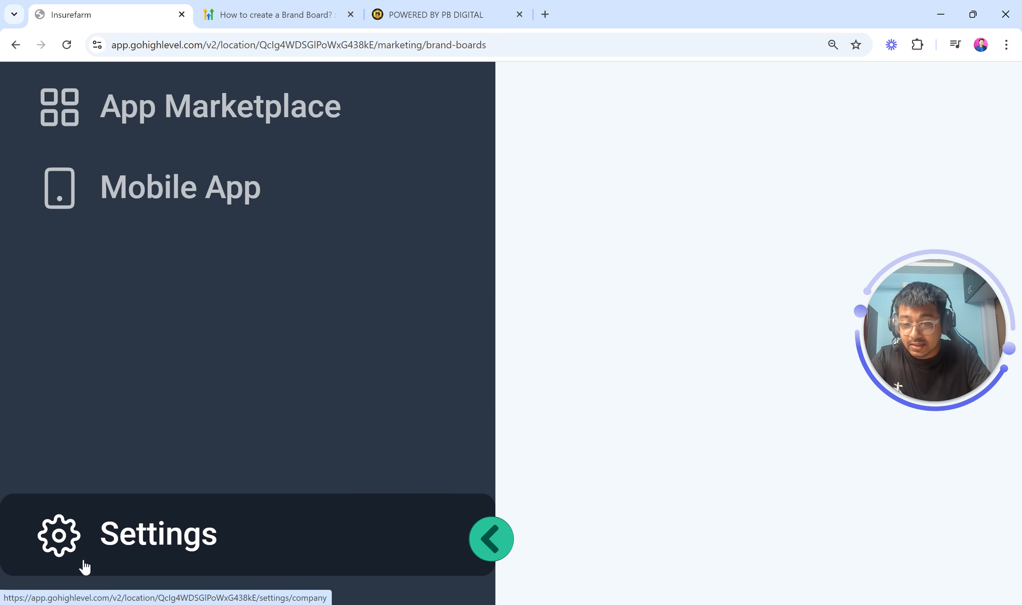
{"action": "scroll", "coordinate": [130, 542], "scroll_direction": "down", "scroll_amount": 5}
{"action": "scroll", "coordinate": [131, 543], "scroll_direction": "down", "scroll_amount": 3}
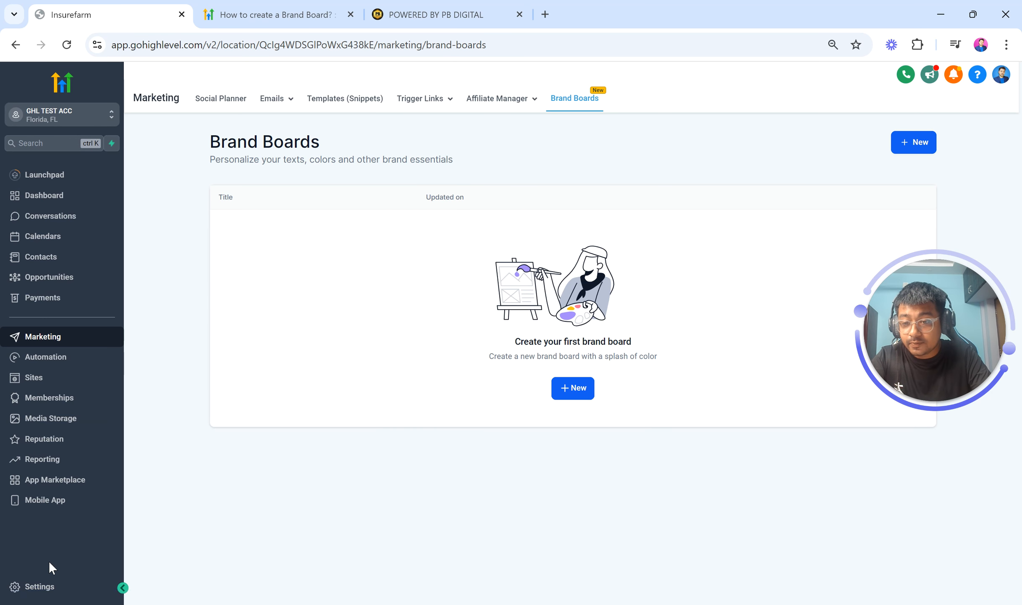
{"action": "left_click", "coordinate": [40, 588]}
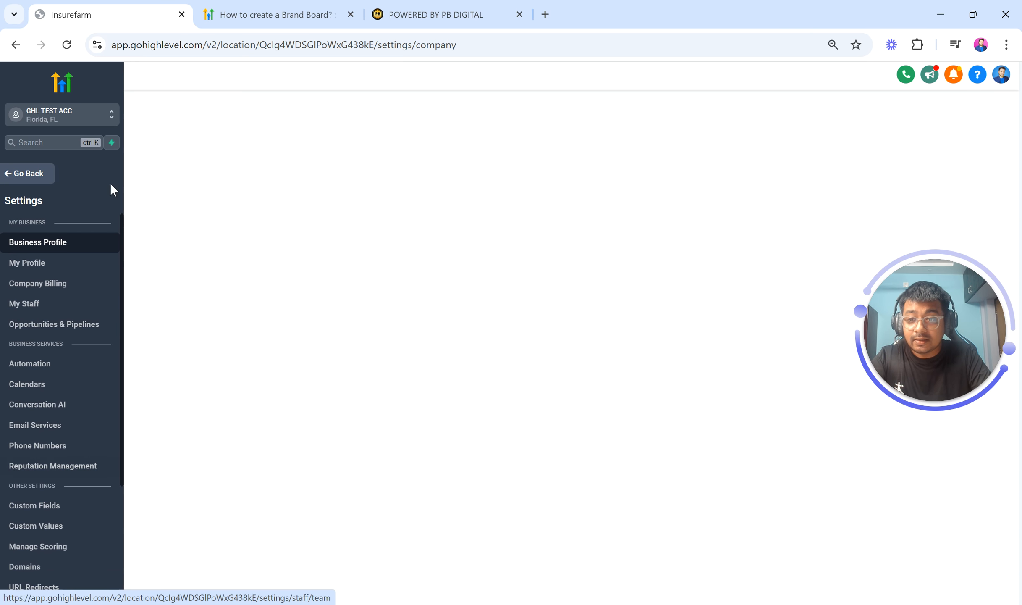
{"action": "scroll", "coordinate": [84, 419], "scroll_direction": "down", "scroll_amount": 3}
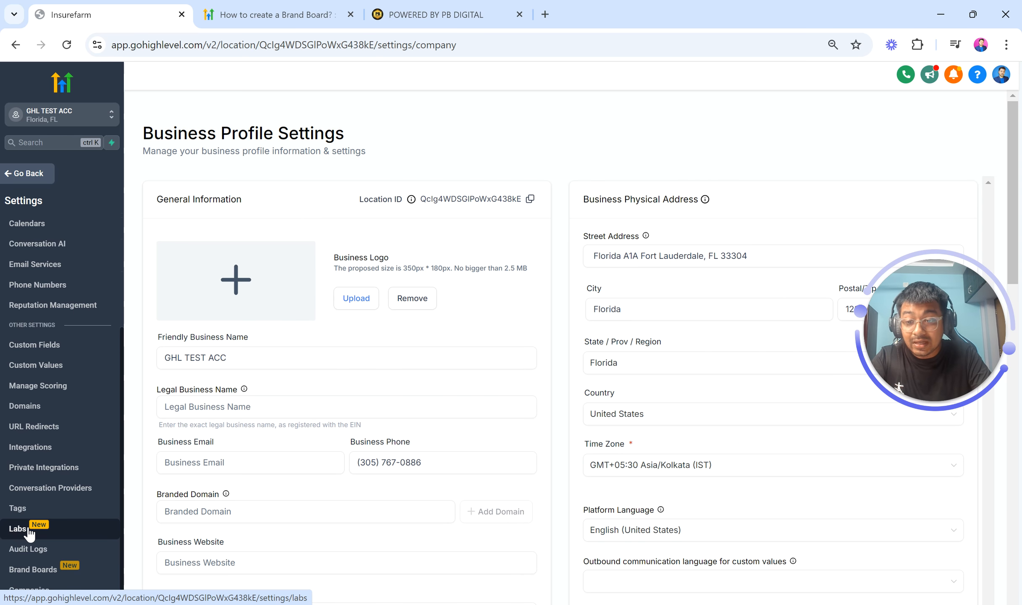
{"action": "scroll", "coordinate": [29, 531], "scroll_direction": "up", "scroll_amount": 5}
{"action": "scroll", "coordinate": [28, 532], "scroll_direction": "down", "scroll_amount": 5}
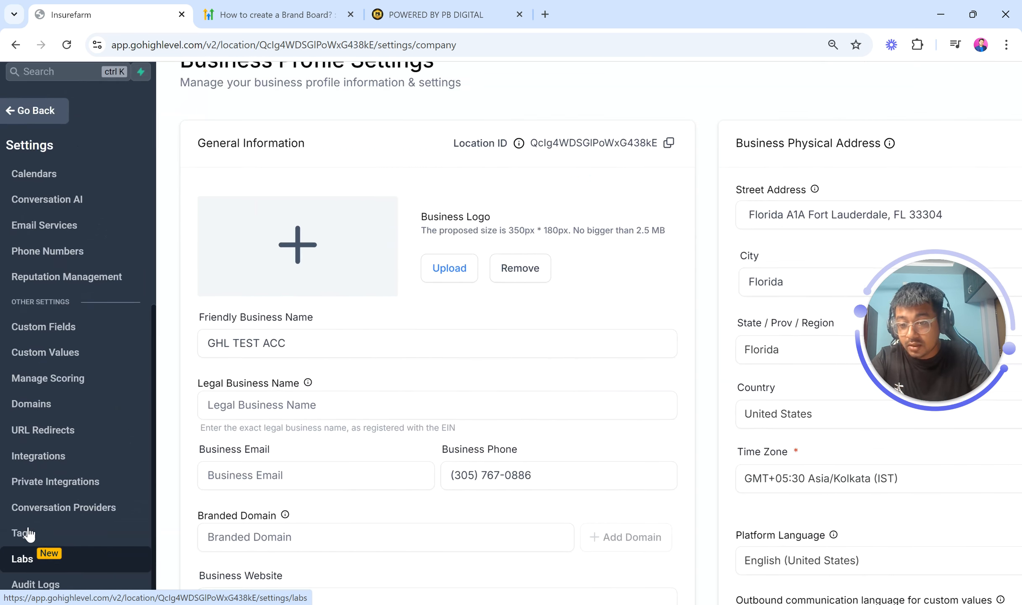
{"action": "left_click", "coordinate": [28, 529]}
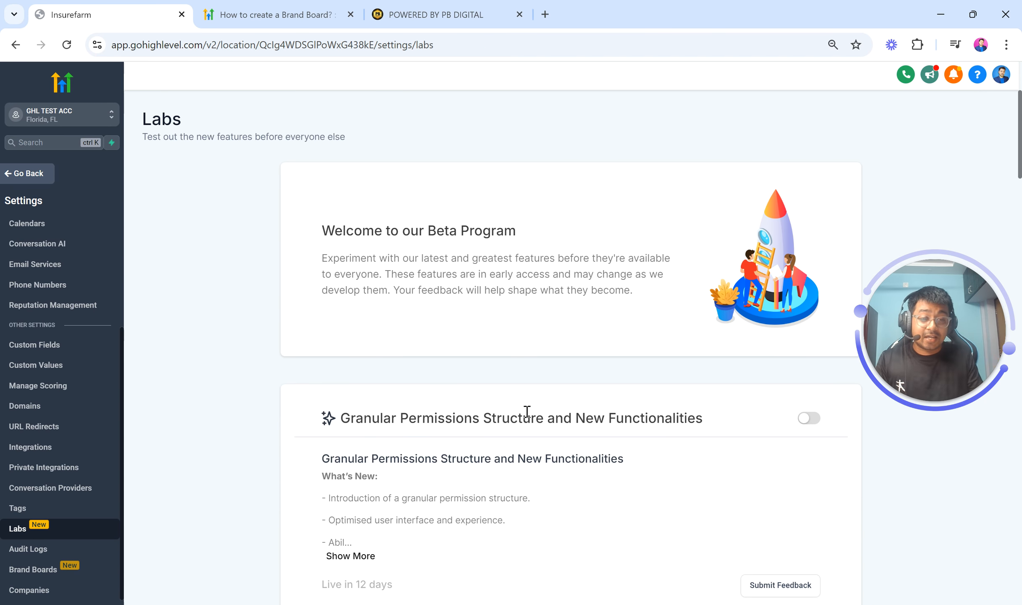
Enable the New color picker for Funnels and Websites feature in Labs
{"action": "scroll", "coordinate": [527, 411], "scroll_direction": "down", "scroll_amount": 7}
{"action": "scroll", "coordinate": [527, 411], "scroll_direction": "down", "scroll_amount": 20}
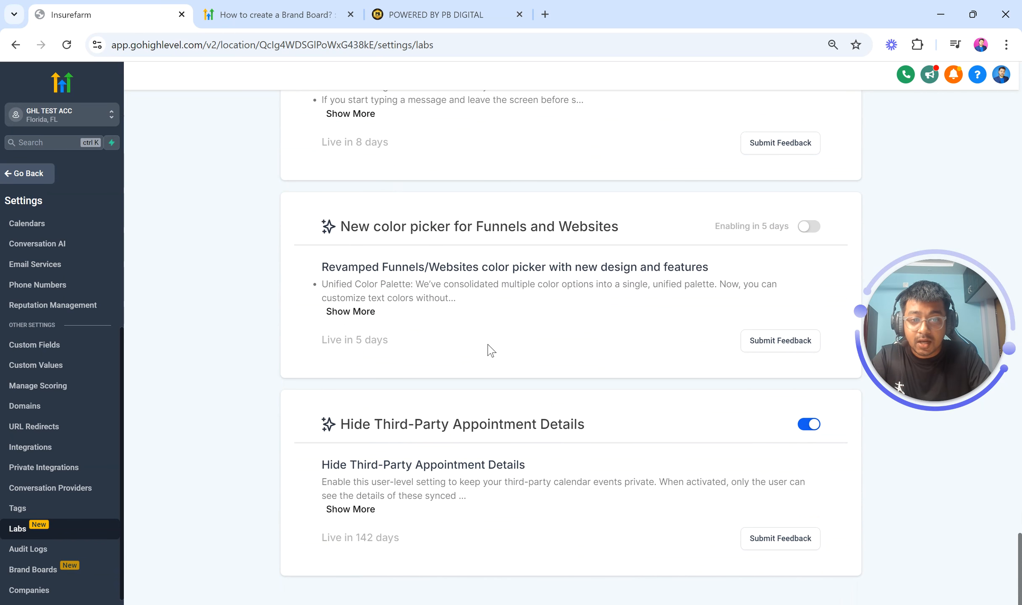
{"action": "left_click_drag", "start_coordinate": [342, 230], "coordinate": [648, 235]}
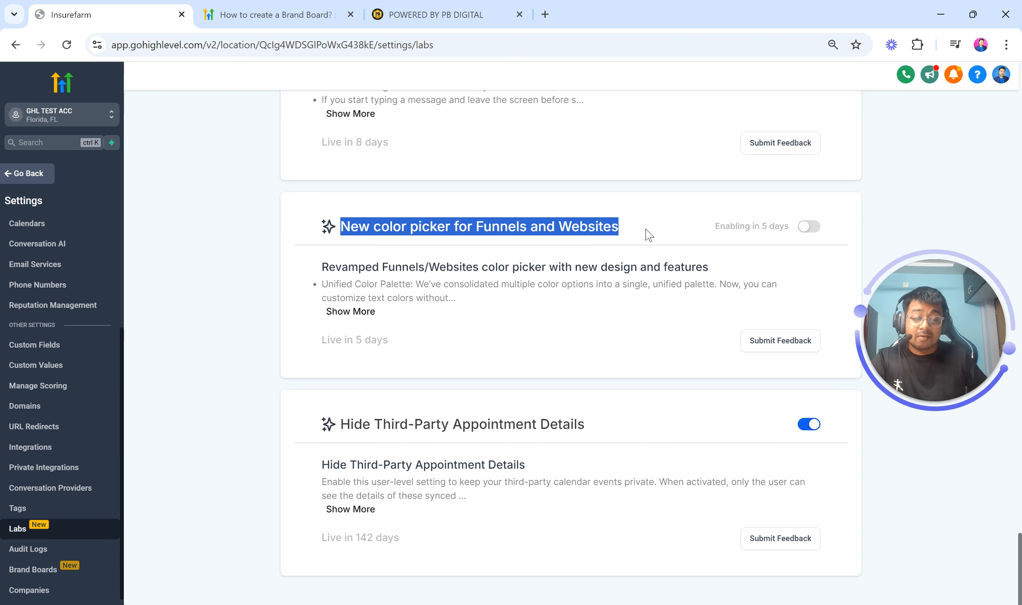
{"action": "left_click", "coordinate": [807, 228]}
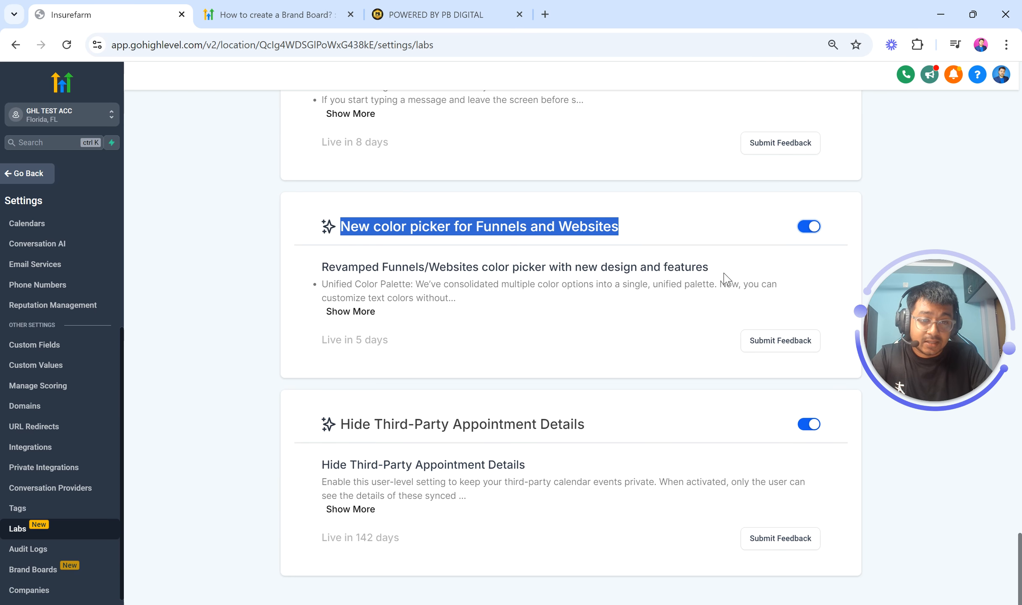
{"action": "scroll", "coordinate": [722, 322], "scroll_direction": "up", "scroll_amount": 15}
{"action": "scroll", "coordinate": [722, 322], "scroll_direction": "down", "scroll_amount": 15}
{"action": "left_click", "coordinate": [812, 240]}
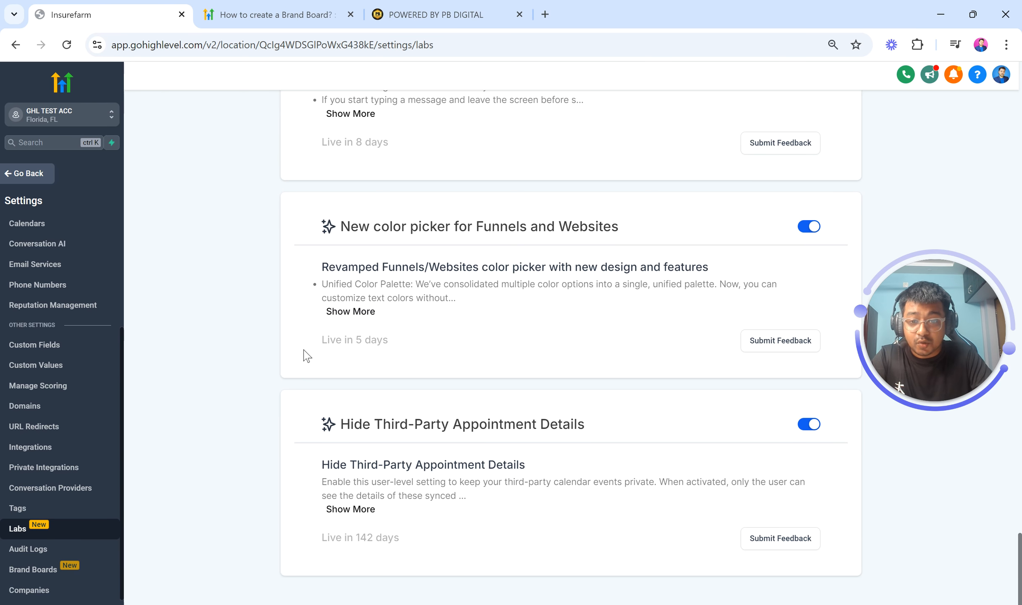
{"action": "left_click_drag", "start_coordinate": [306, 354], "coordinate": [414, 345]}
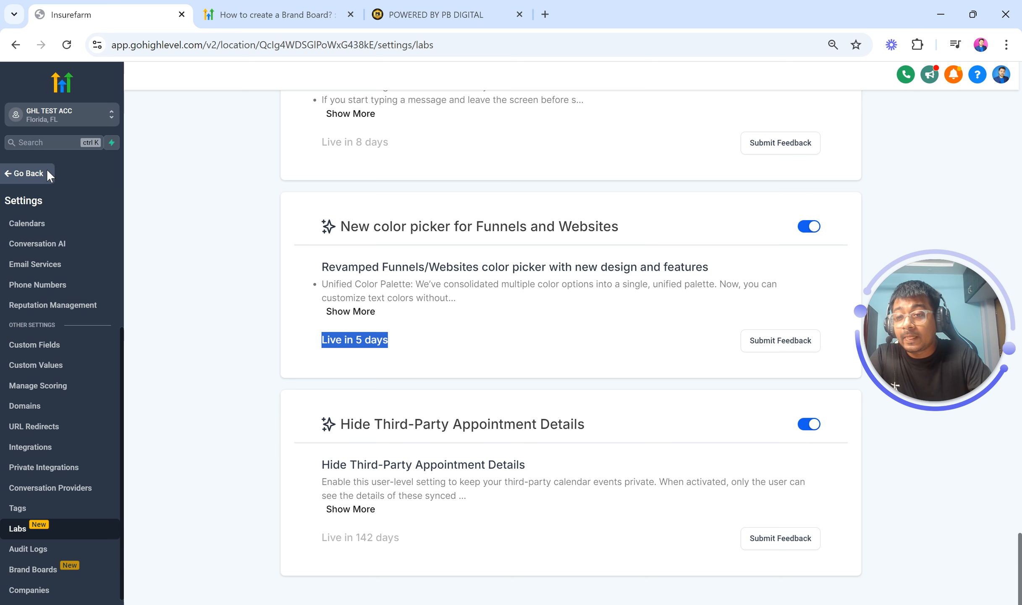
Leave settings and return to the Brand Boards page
{"action": "left_click", "coordinate": [4, 256]}
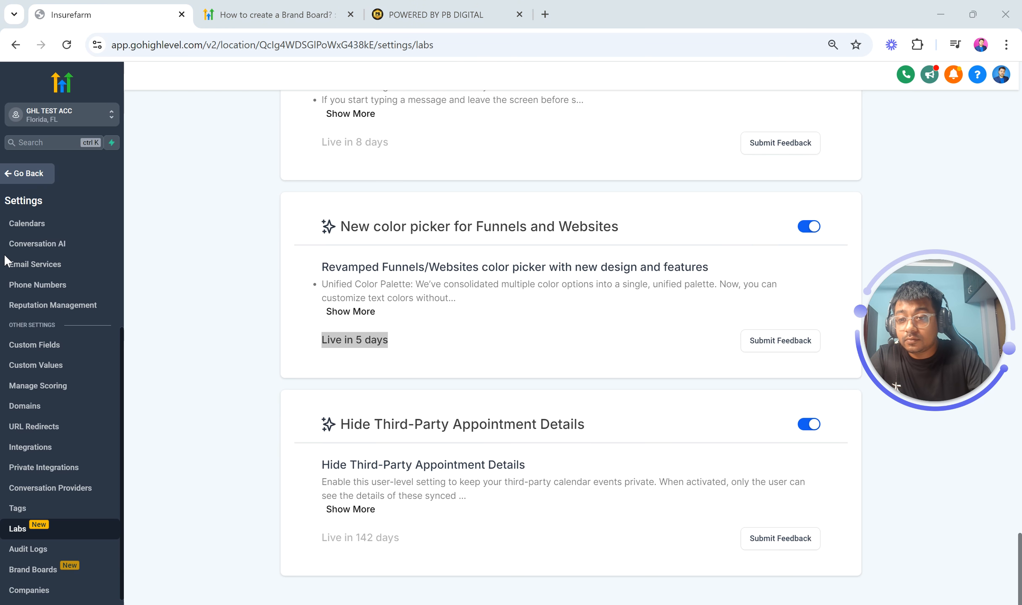
{"action": "left_click", "coordinate": [19, 180]}
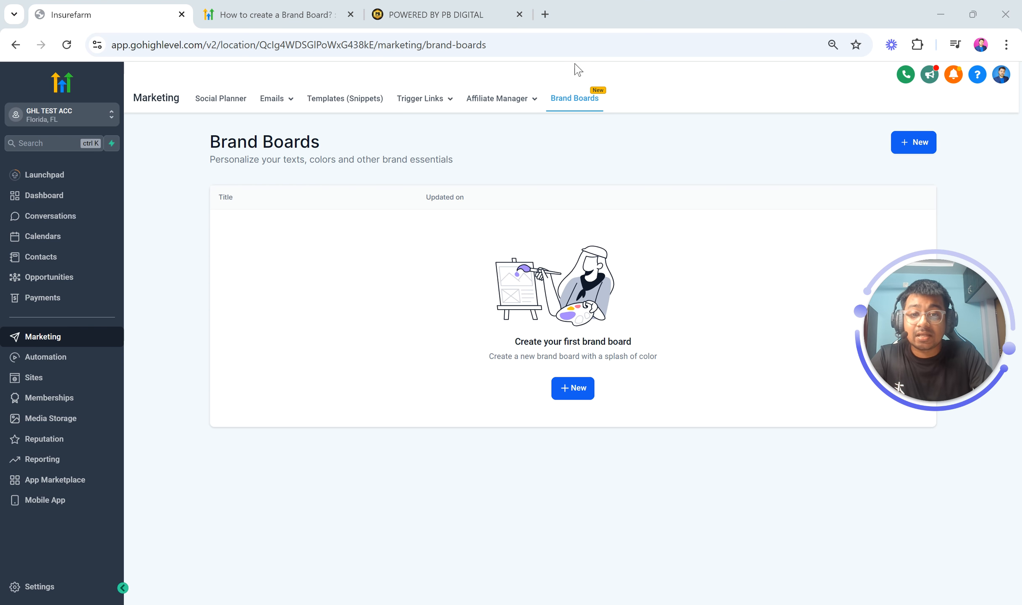
{"action": "scroll", "coordinate": [589, 75], "scroll_direction": "up", "scroll_amount": 5}
{"action": "scroll", "coordinate": [586, 244], "scroll_direction": "down", "scroll_amount": 3}
{"action": "scroll", "coordinate": [590, 251], "scroll_direction": "down", "scroll_amount": 3}
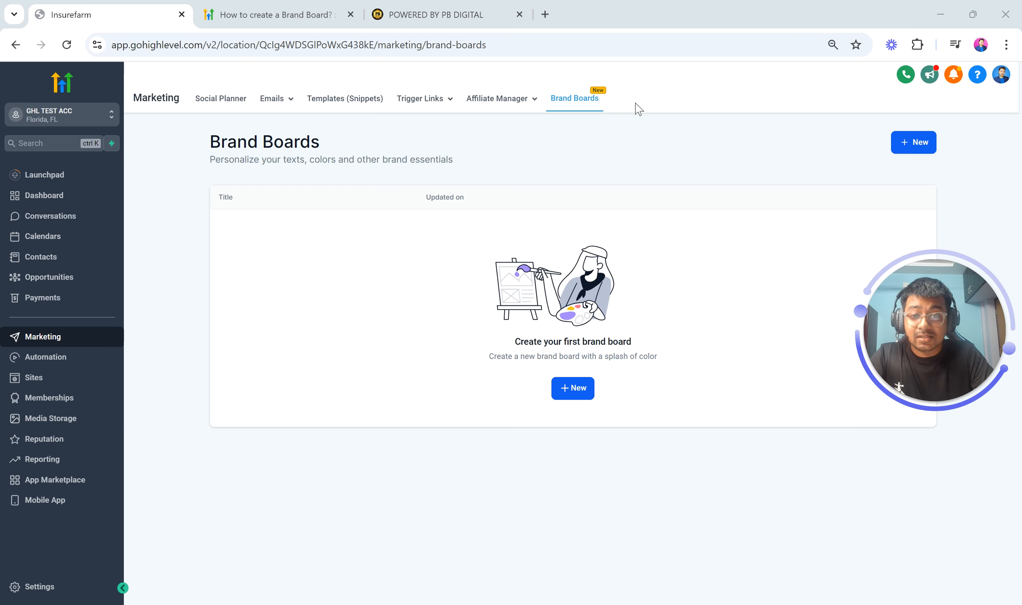
Open Brand Boards from the settings menu
{"action": "left_click", "coordinate": [36, 585]}
{"action": "scroll", "coordinate": [29, 502], "scroll_direction": "down", "scroll_amount": 3}
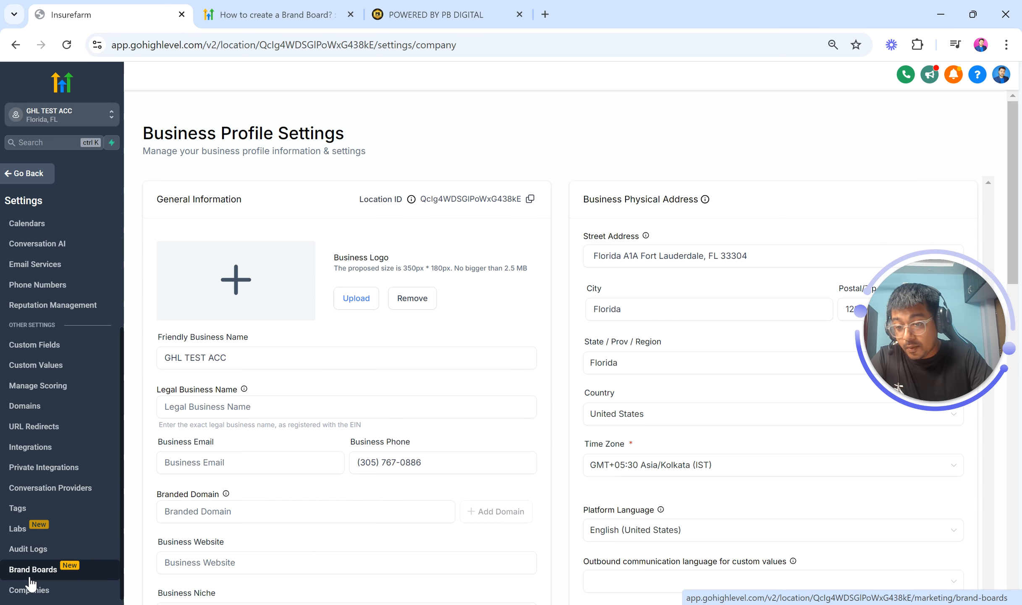
{"action": "scroll", "coordinate": [29, 578], "scroll_direction": "up", "scroll_amount": 5}
{"action": "scroll", "coordinate": [29, 578], "scroll_direction": "down", "scroll_amount": 5}
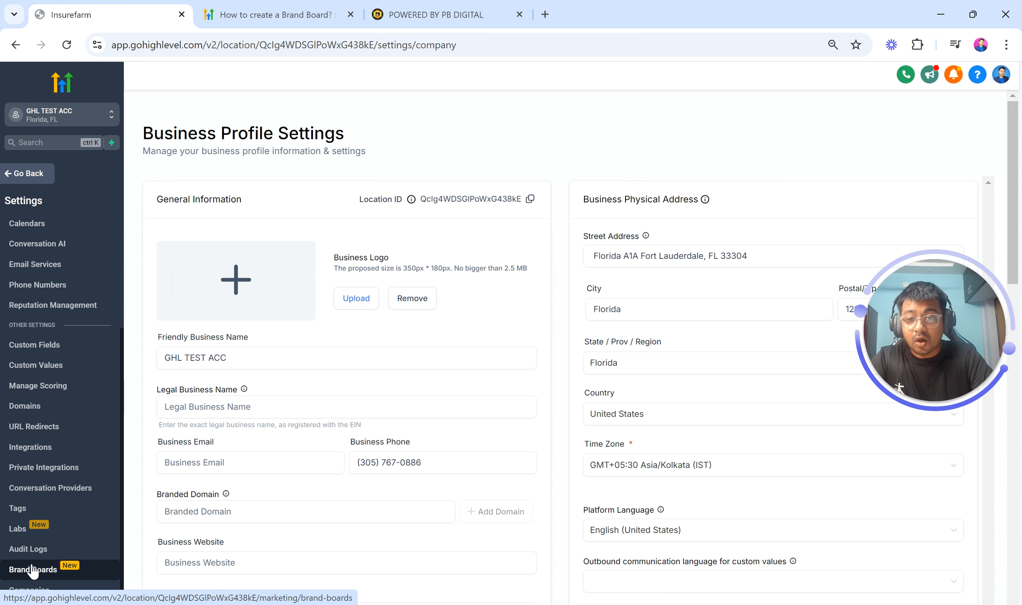
{"action": "left_click", "coordinate": [33, 569]}
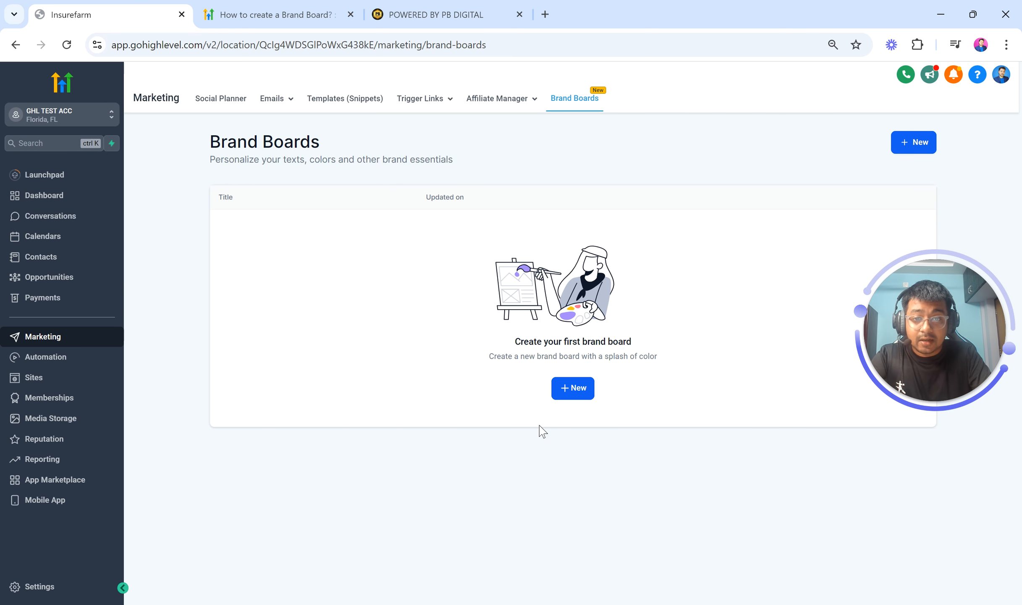
Create a new brand board from blank and rename it PB DIGITAL BB 1
{"action": "left_click", "coordinate": [566, 401]}
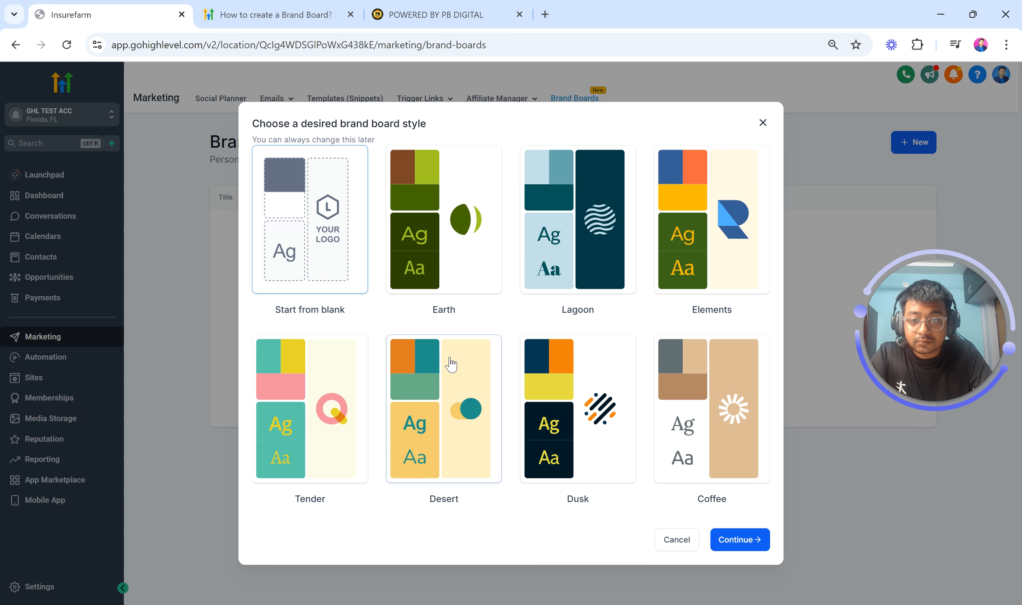
{"action": "left_click", "coordinate": [738, 546]}
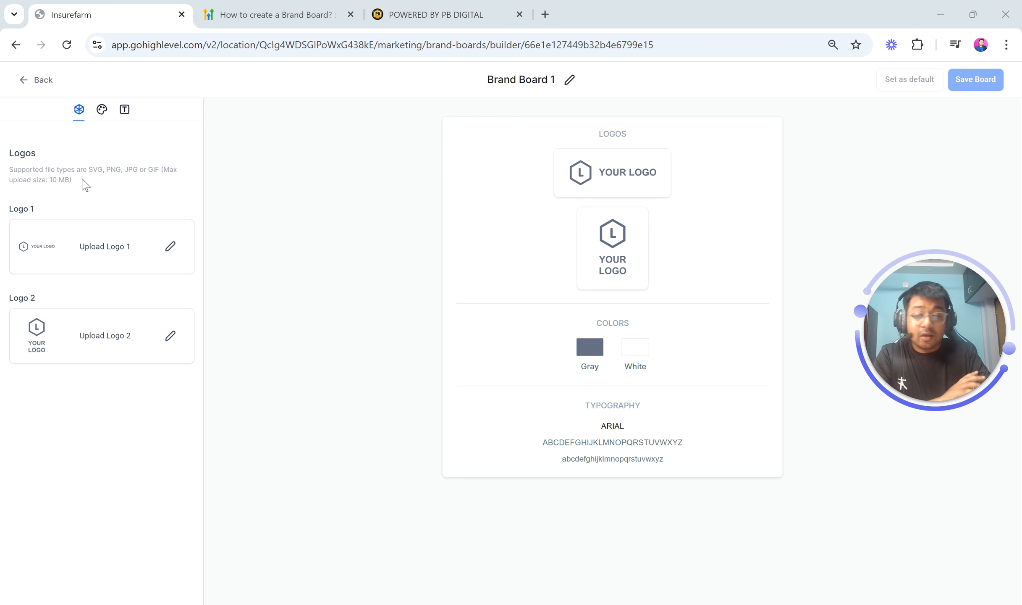
{"action": "left_click", "coordinate": [516, 83]}
{"action": "key", "text": "ctrl+a"}
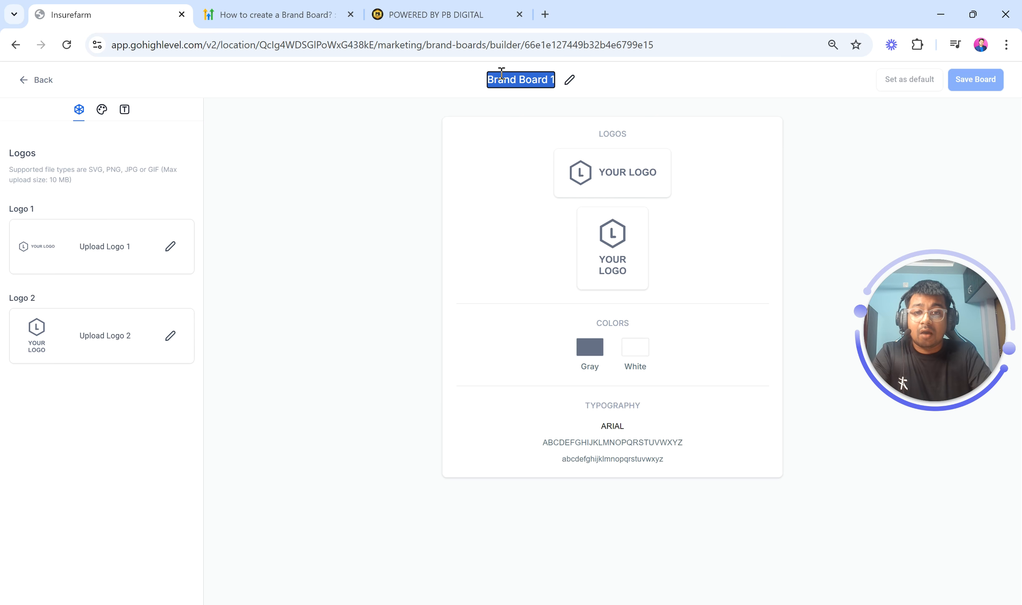
{"action": "type", "text": "PB DIGITA"}
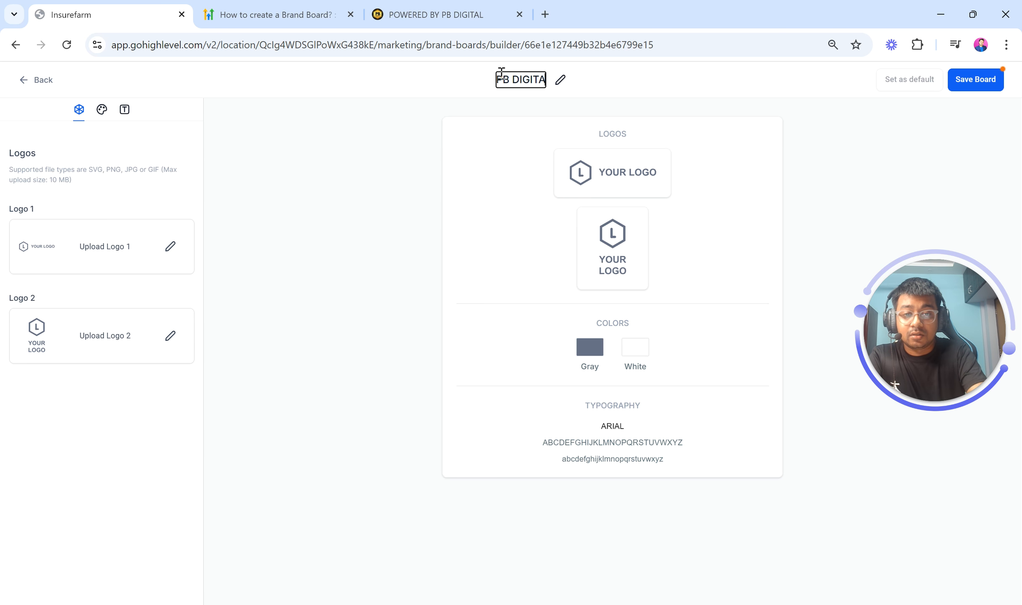
{"action": "type", "text": "L BB 1"}
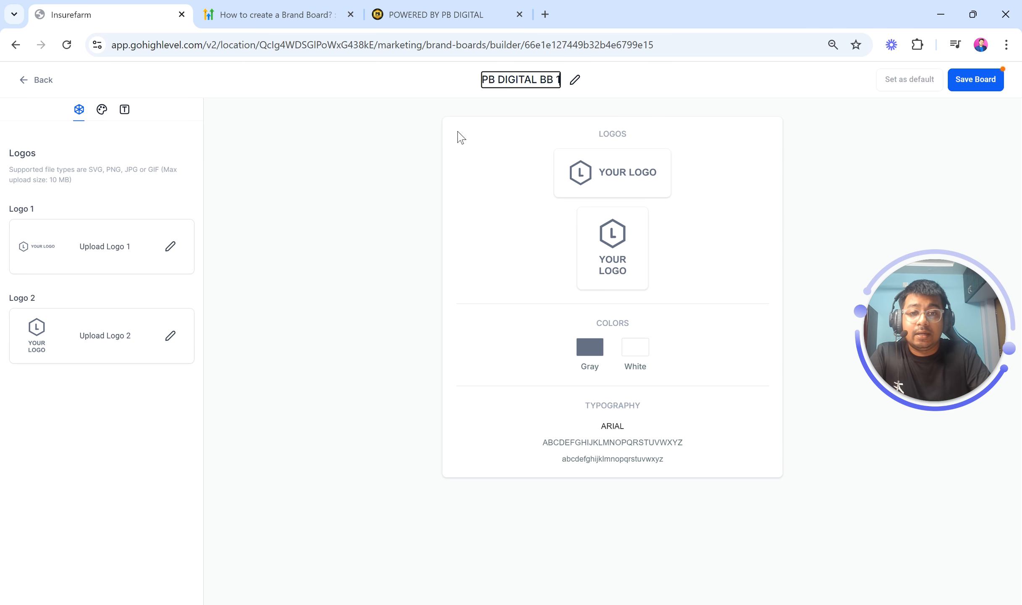
{"action": "key", "text": "Return"}
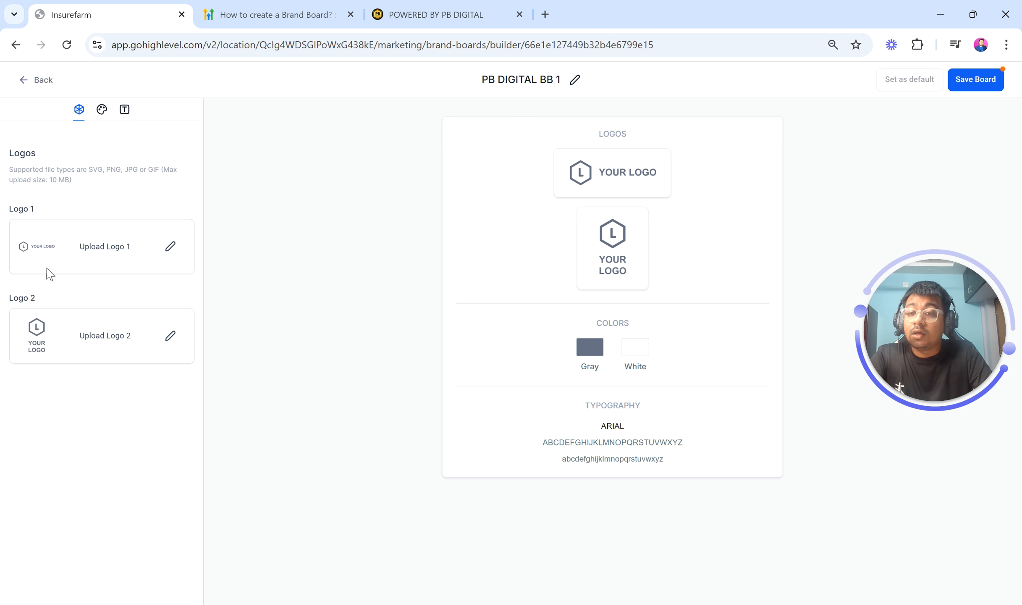
Open Logo 1's media picker and upload four logo images from the Downloads folder to the media library
{"action": "left_click", "coordinate": [168, 247]}
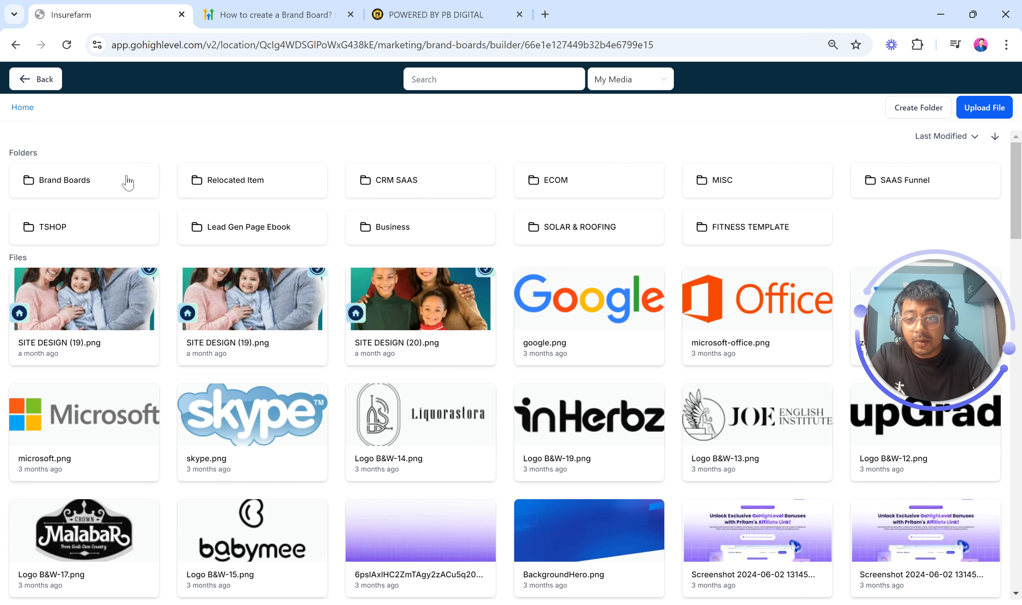
{"action": "left_click", "coordinate": [981, 110]}
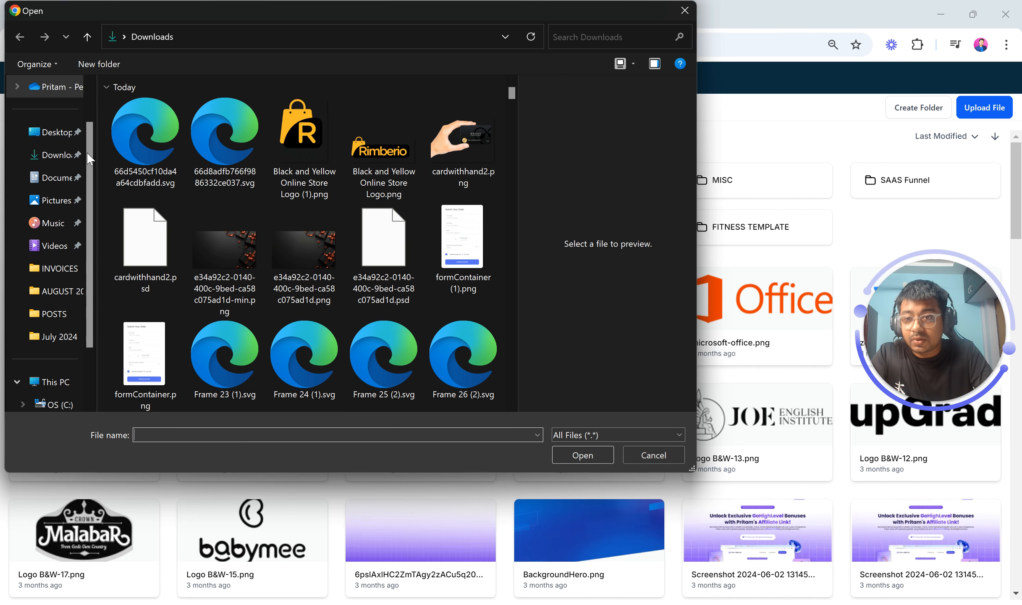
{"action": "left_click", "coordinate": [54, 164]}
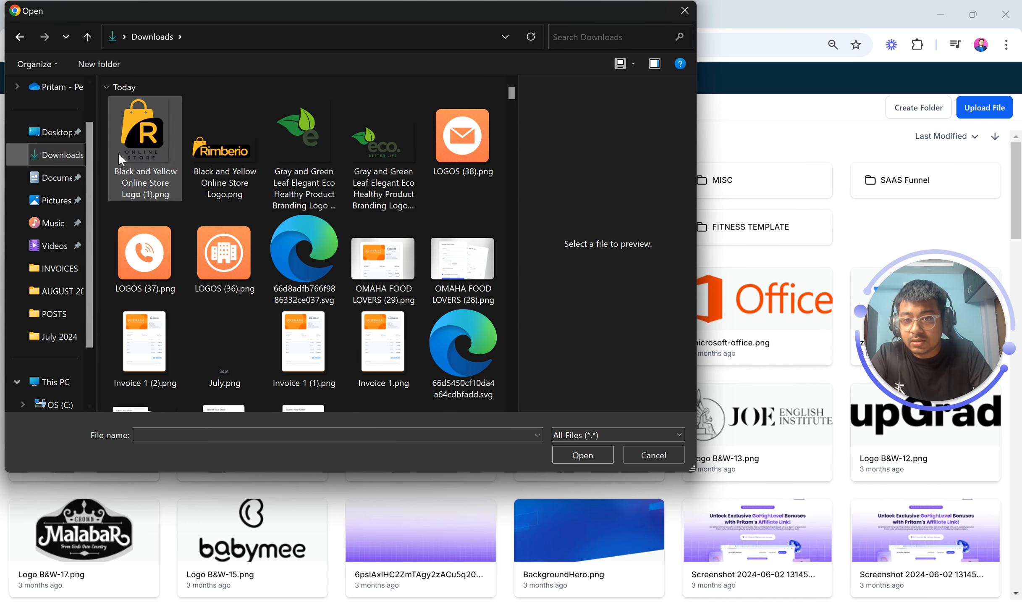
{"action": "left_click_drag", "start_coordinate": [106, 158], "coordinate": [394, 153]}
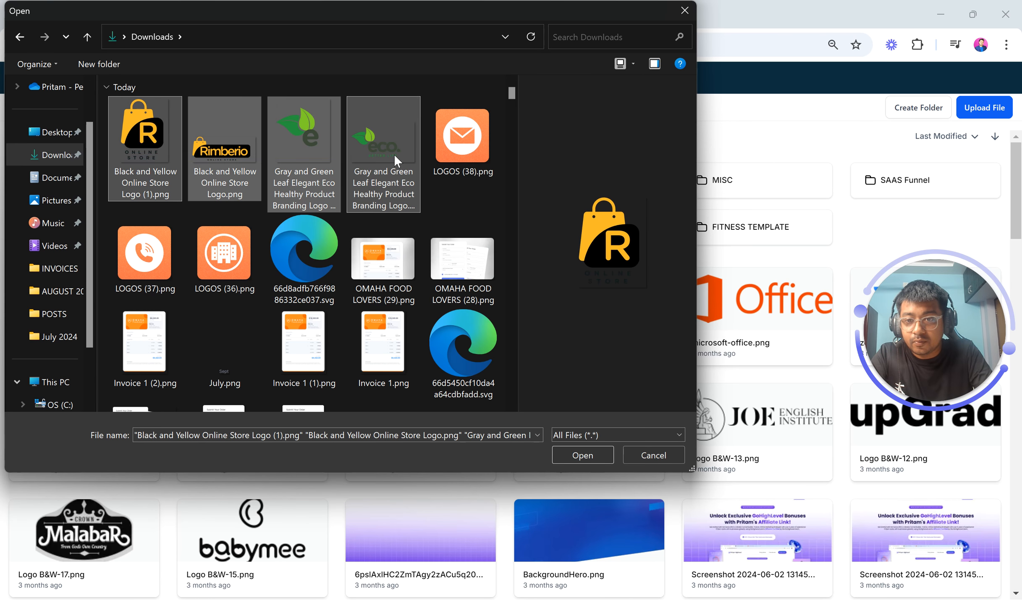
{"action": "key", "text": "Return"}
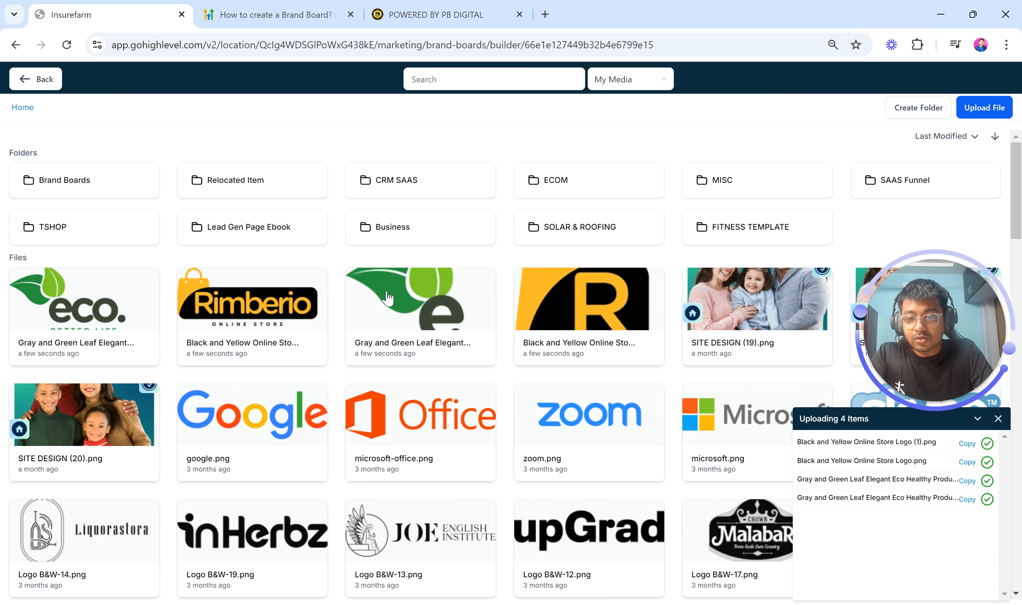
Set the Rimberio Online Store wordmark as Logo 1 and the R Online Store icon as Logo 2
{"action": "left_click", "coordinate": [219, 313]}
{"action": "left_click", "coordinate": [218, 313]}
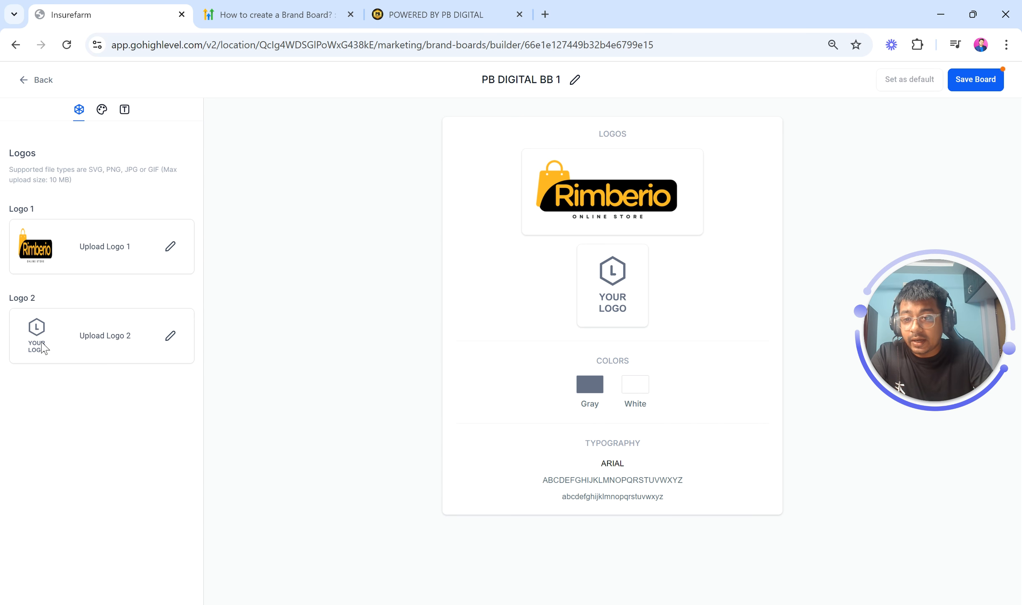
{"action": "left_click", "coordinate": [171, 340]}
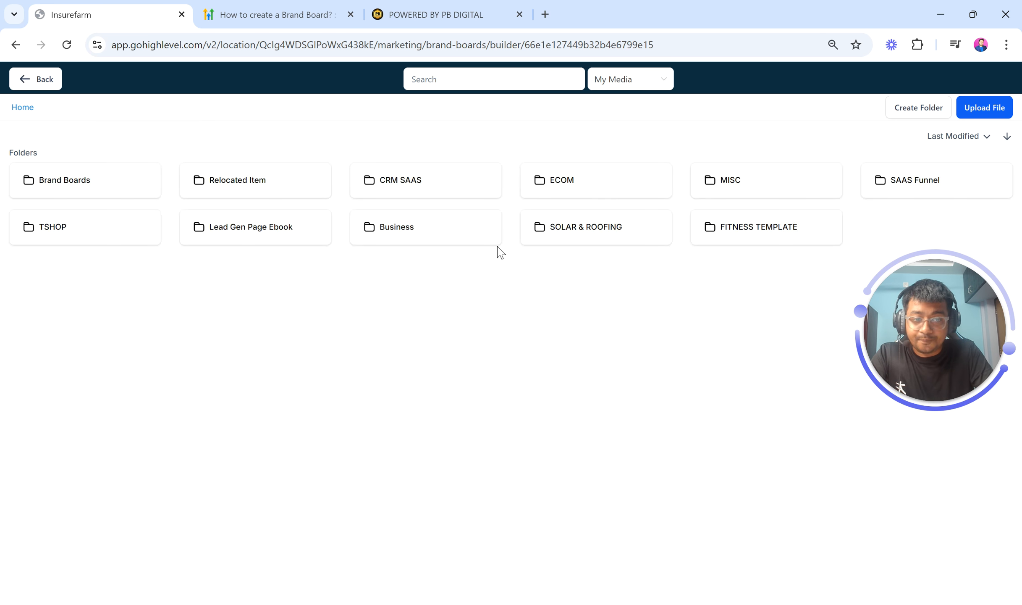
{"action": "left_click", "coordinate": [567, 303]}
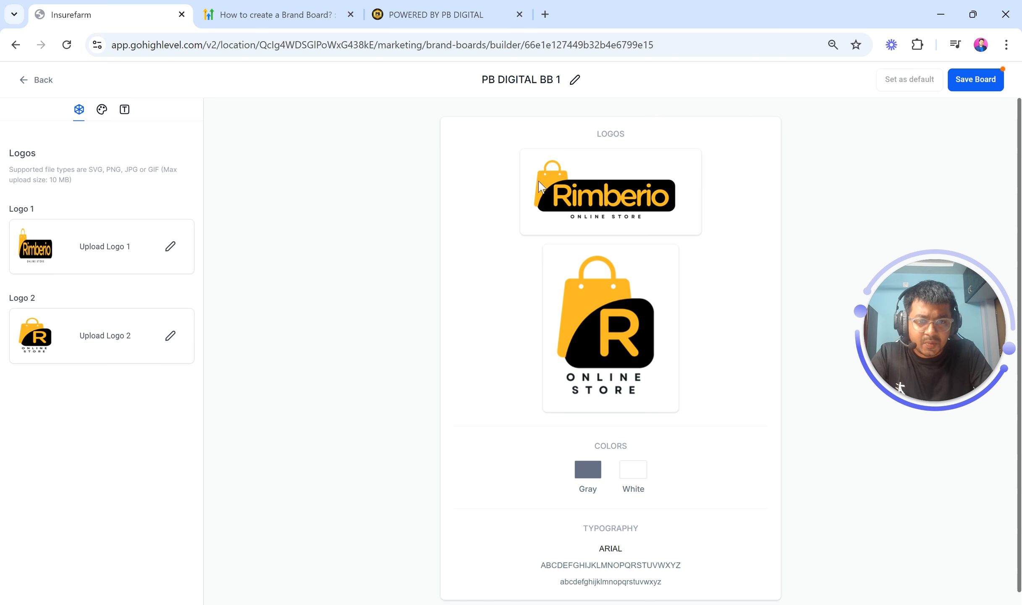
{"action": "scroll", "coordinate": [611, 420], "scroll_direction": "down", "scroll_amount": 1}
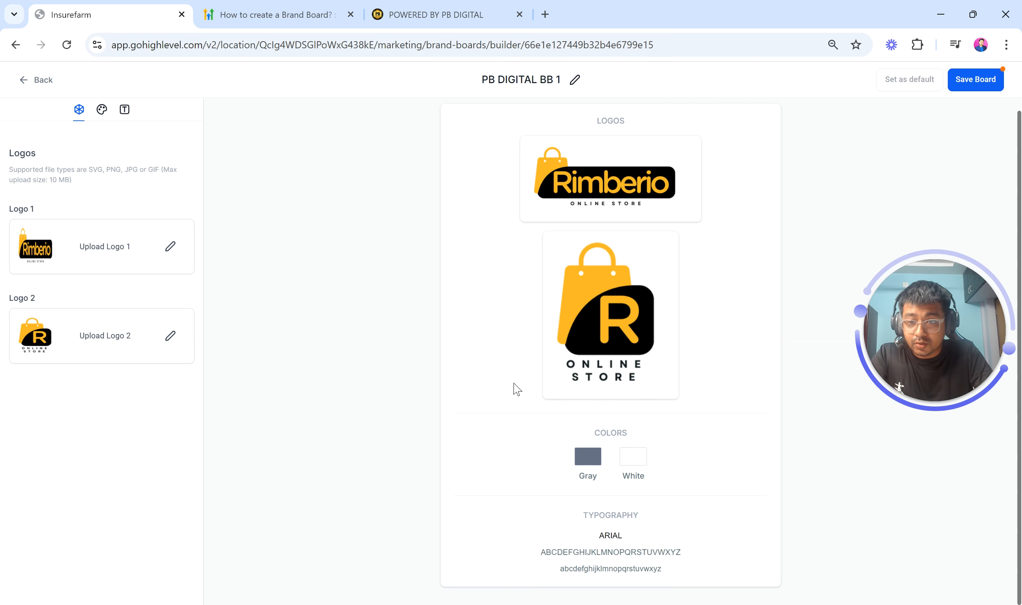
{"action": "scroll", "coordinate": [642, 242], "scroll_direction": "up", "scroll_amount": 1}
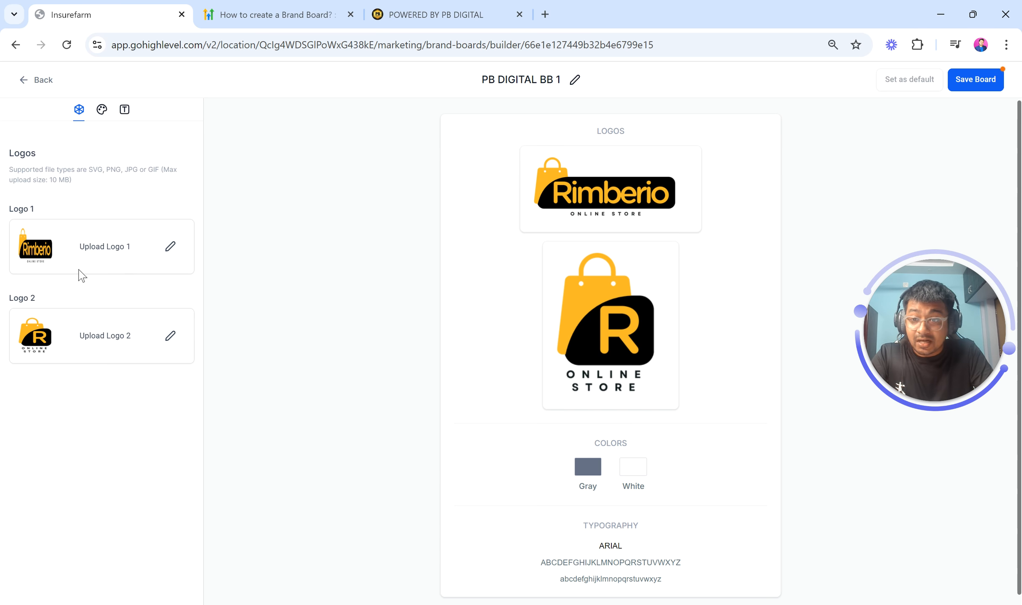
{"action": "scroll", "coordinate": [637, 339], "scroll_direction": "down", "scroll_amount": 1}
{"action": "scroll", "coordinate": [673, 237], "scroll_direction": "up", "scroll_amount": 1}
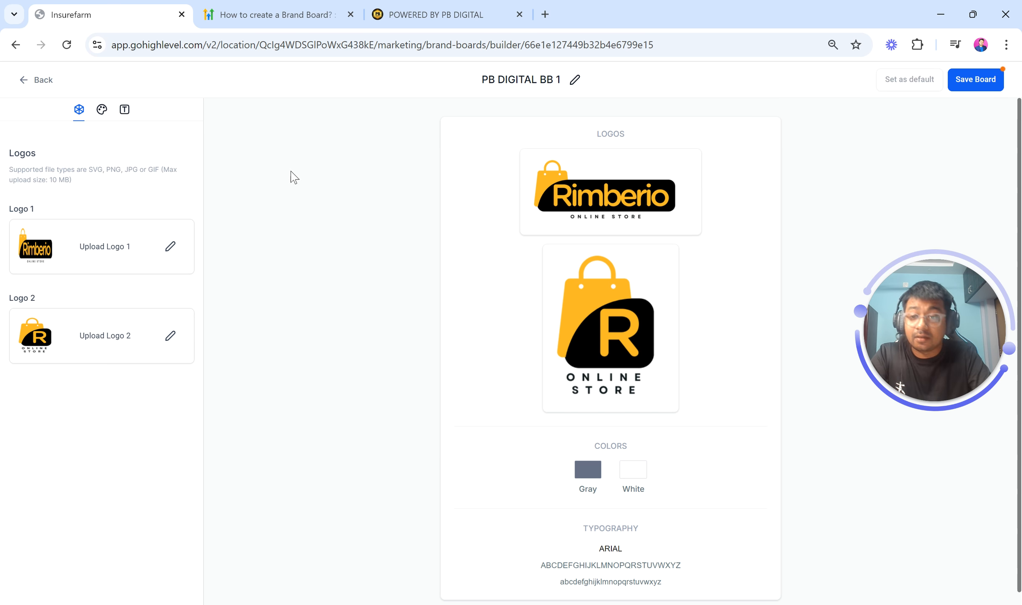
Open the Colors section and read its note about the supported number of colors
{"action": "left_click", "coordinate": [104, 115]}
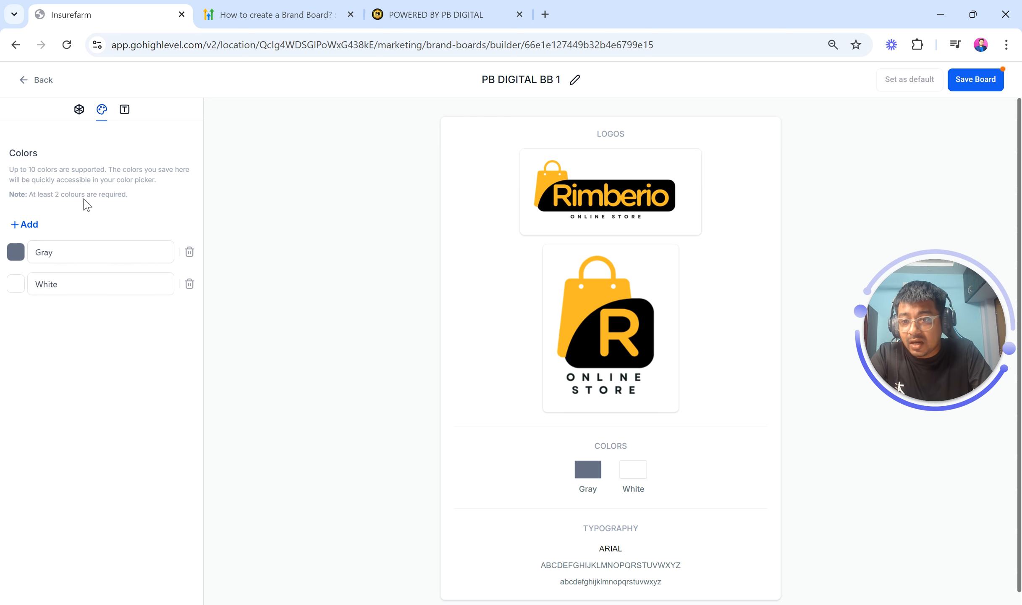
{"action": "left_click_drag", "start_coordinate": [9, 170], "coordinate": [16, 170]}
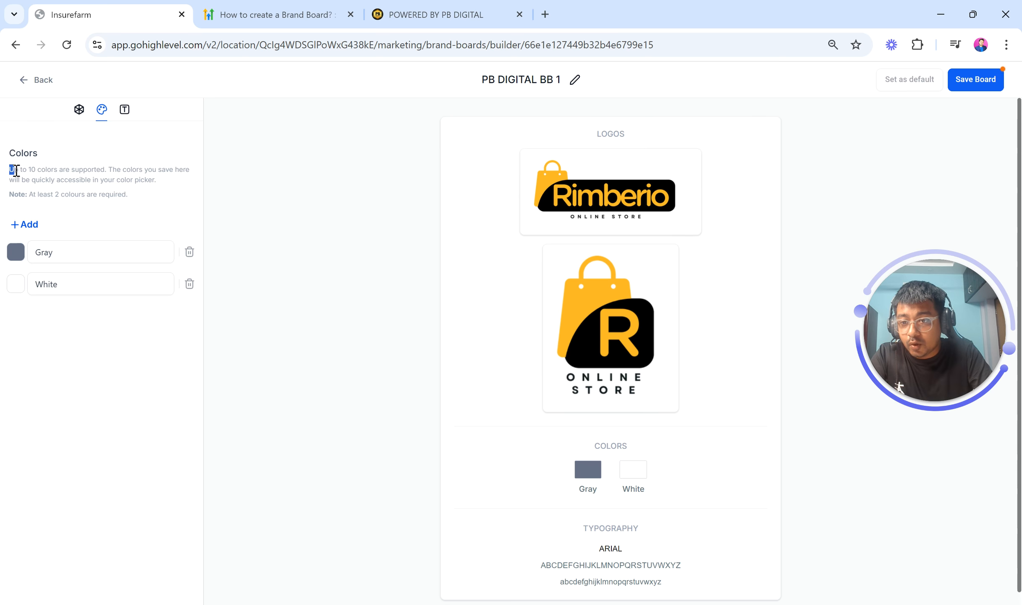
{"action": "scroll", "coordinate": [20, 170], "scroll_direction": "up", "scroll_amount": 5}
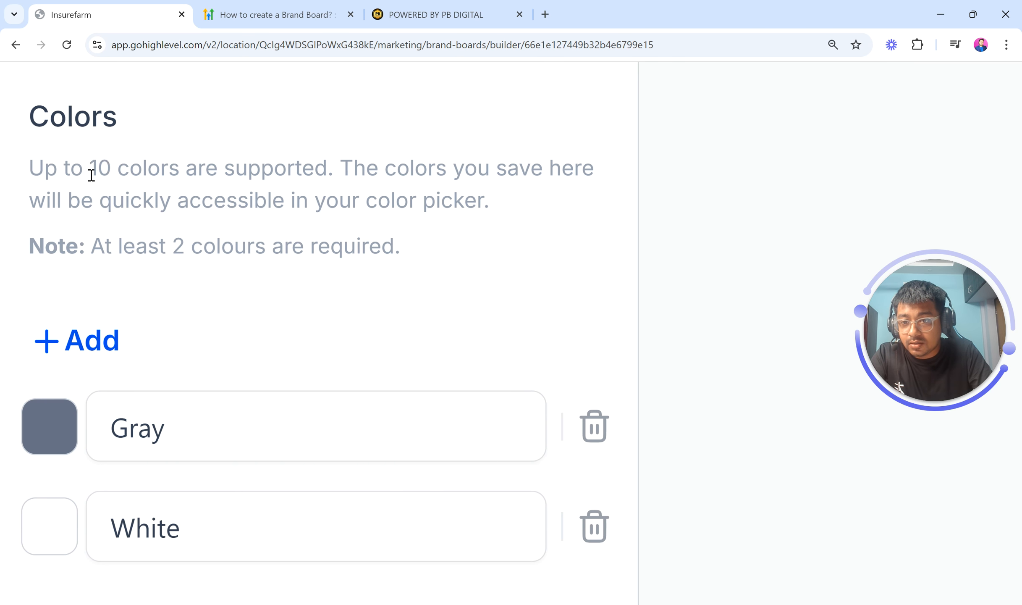
{"action": "double_click", "coordinate": [92, 175]}
{"action": "left_click_drag", "start_coordinate": [23, 172], "coordinate": [344, 158]}
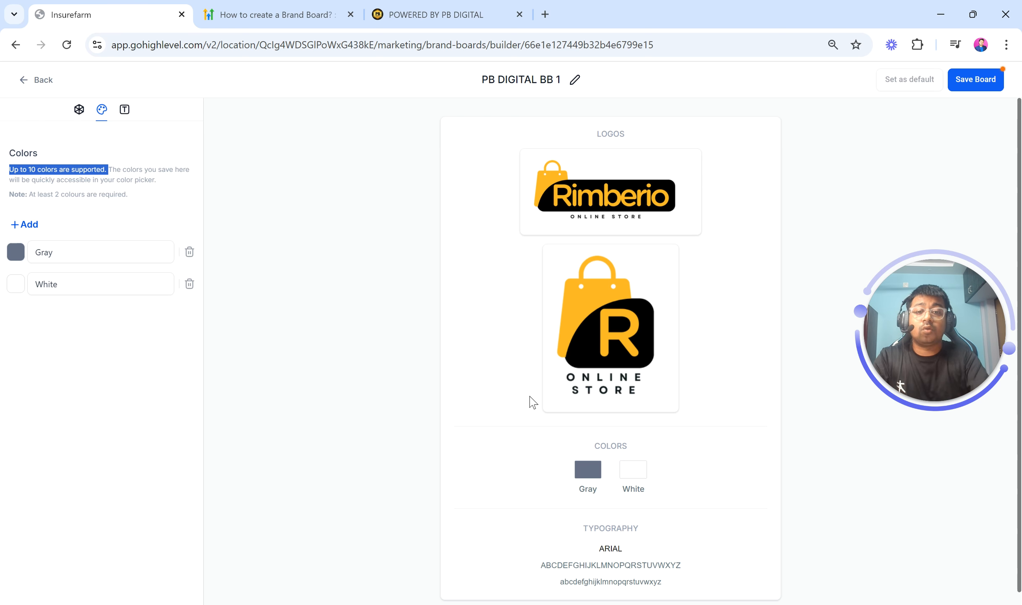
{"action": "left_click", "coordinate": [545, 15]}
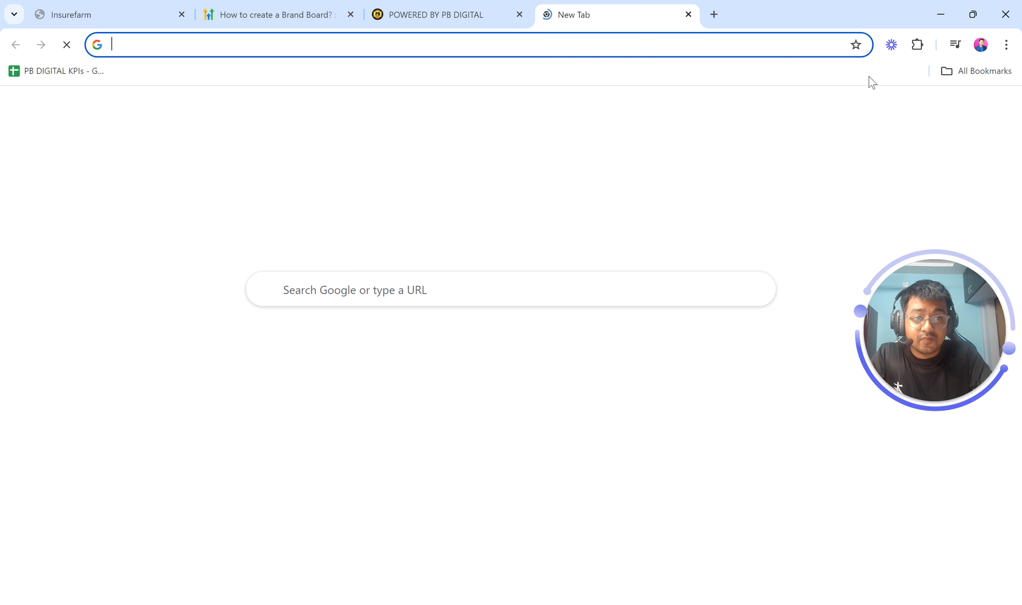
{"action": "left_click", "coordinate": [918, 44]}
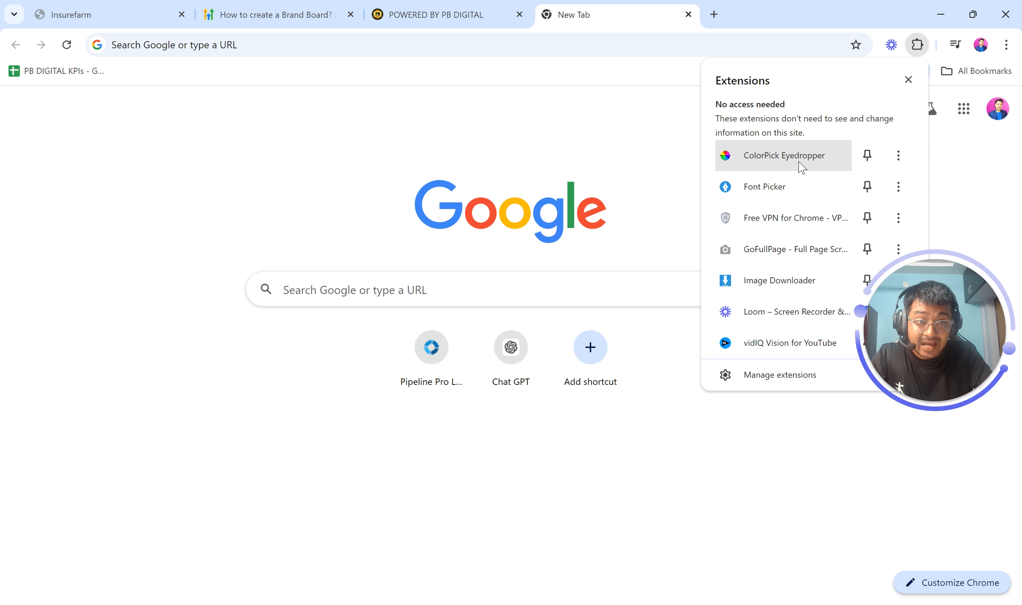
{"action": "left_click", "coordinate": [776, 164]}
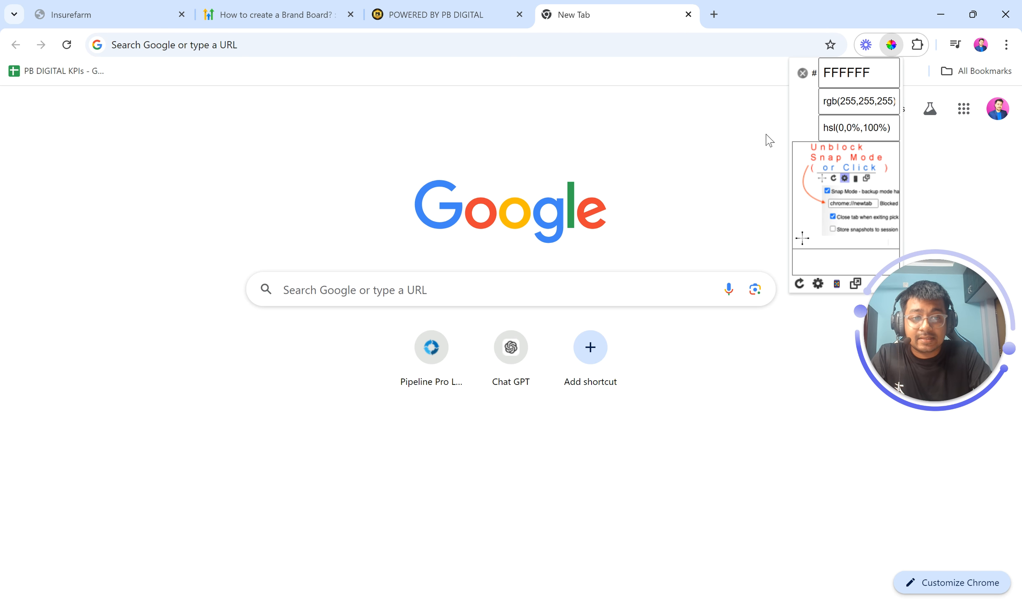
{"action": "left_click", "coordinate": [719, 138]}
{"action": "left_click", "coordinate": [168, 9]}
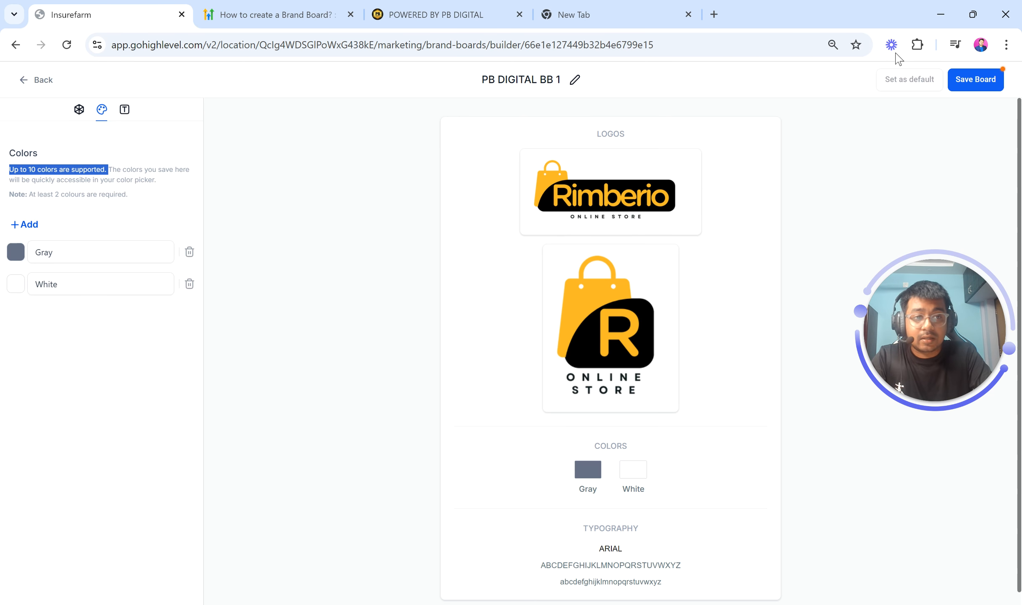
Sample the black from the Rimberio logo with the ColorPick Eyedropper and apply it to the first color as #000000FF
{"action": "left_click", "coordinate": [918, 44]}
{"action": "left_click", "coordinate": [774, 156]}
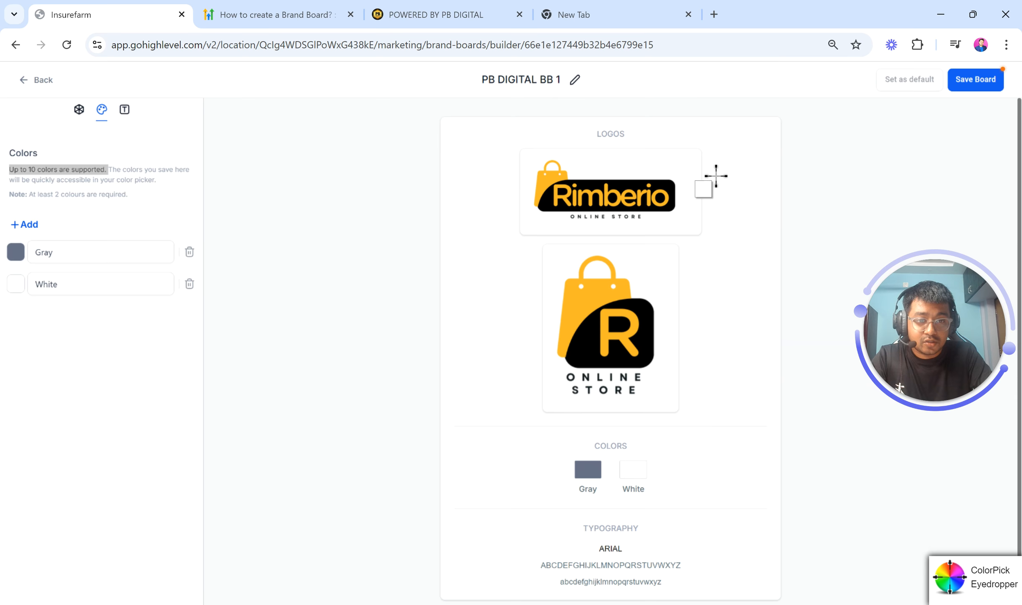
{"action": "left_click", "coordinate": [548, 200]}
{"action": "key", "text": "ctrl+c"}
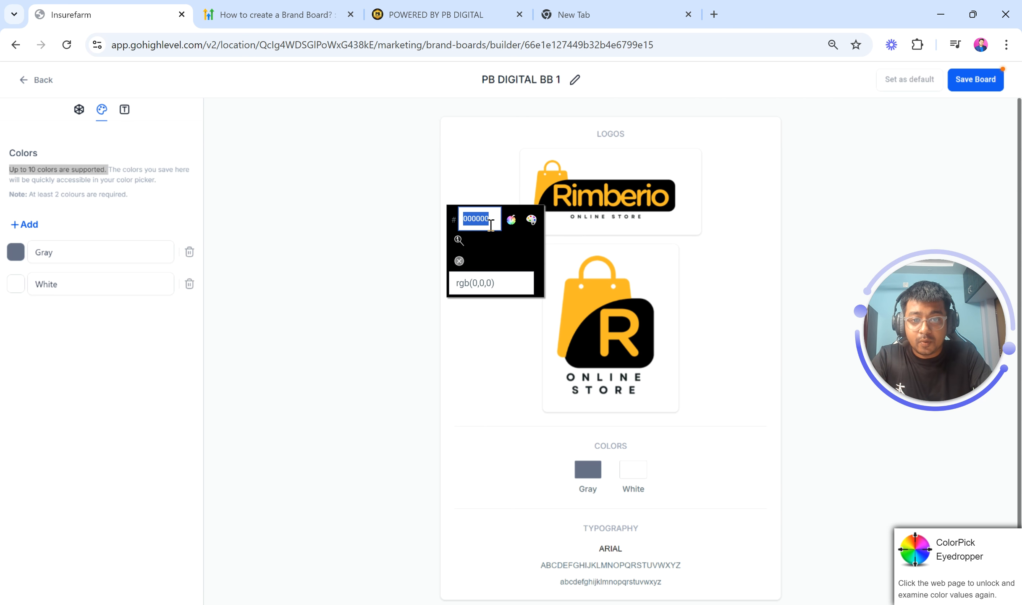
{"action": "left_click", "coordinate": [459, 261]}
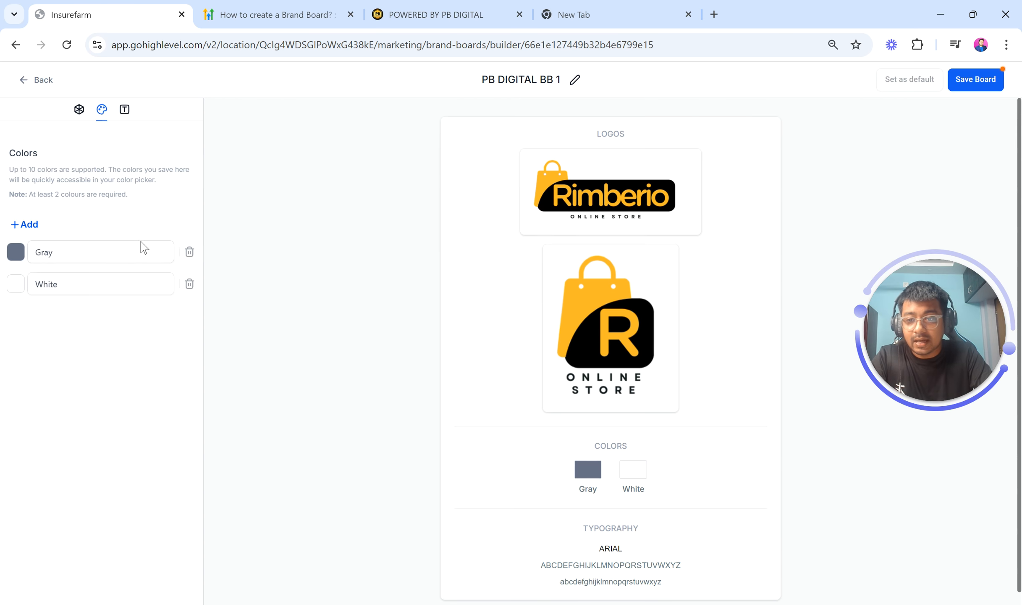
{"action": "left_click", "coordinate": [16, 254]}
{"action": "left_click", "coordinate": [101, 388]}
{"action": "double_click", "coordinate": [102, 382]}
{"action": "key", "text": "ctrl+v"}
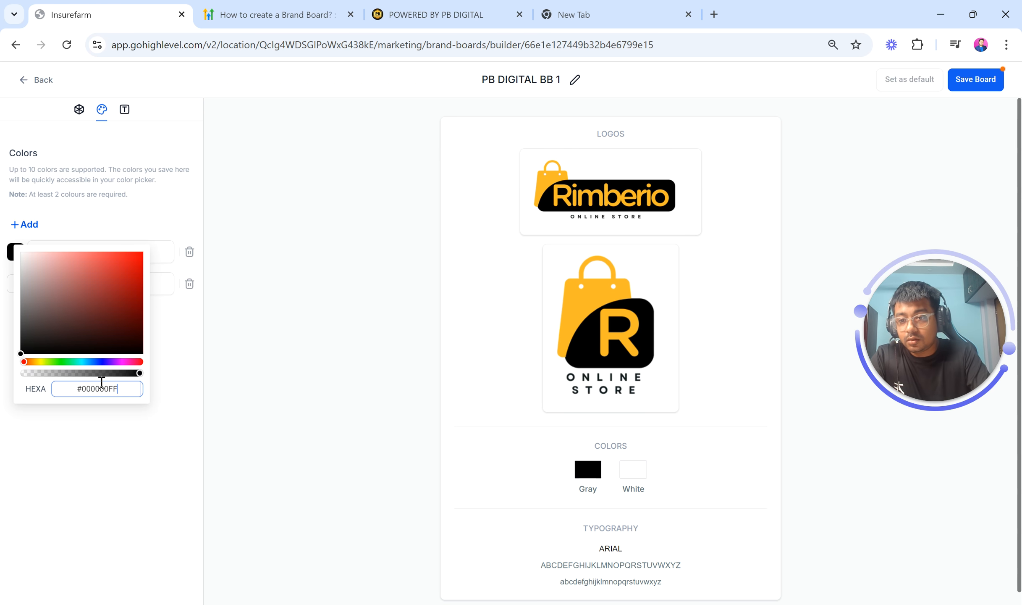
{"action": "left_click", "coordinate": [112, 223]}
Rename the first color Funky Black
{"action": "left_click", "coordinate": [44, 251]}
{"action": "double_click", "coordinate": [45, 251]}
{"action": "type", "text": "Funky"}
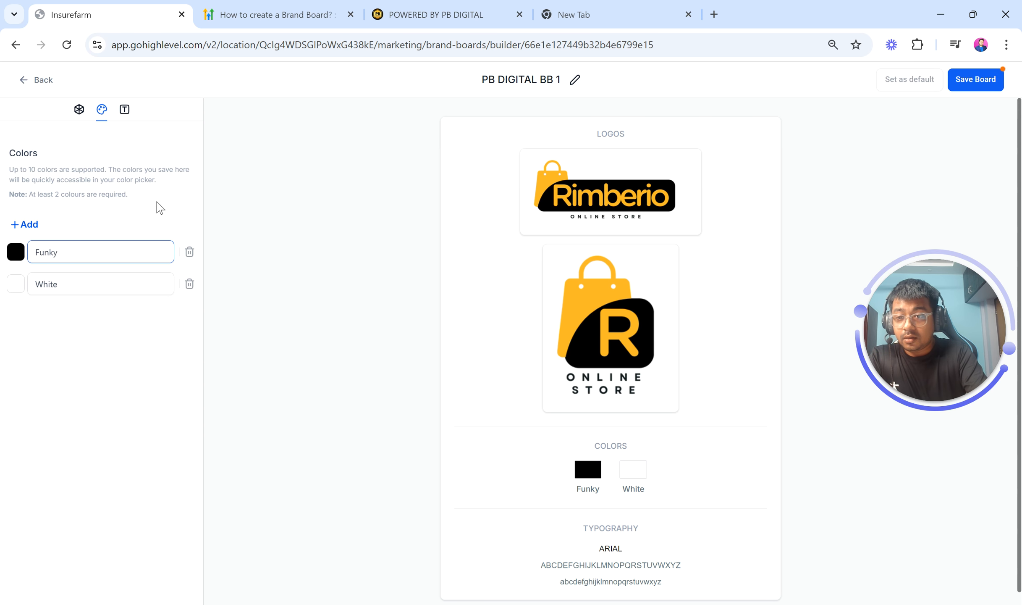
{"action": "type", "text": " Black"}
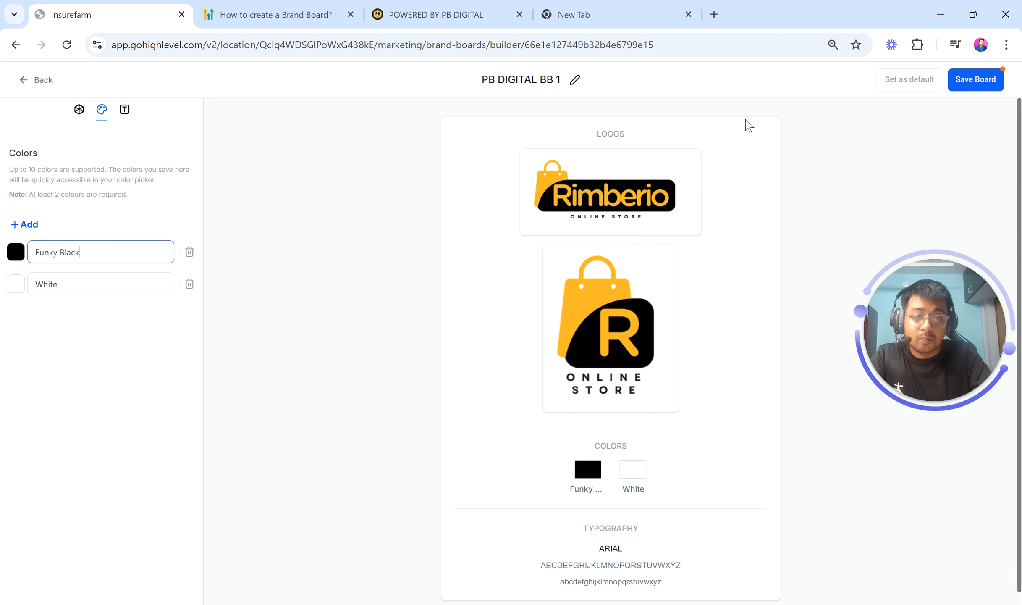
Sample the yellow FFB929 from the Rimberio logo's bag with the ColorPick Eyedropper
{"action": "left_click", "coordinate": [917, 45]}
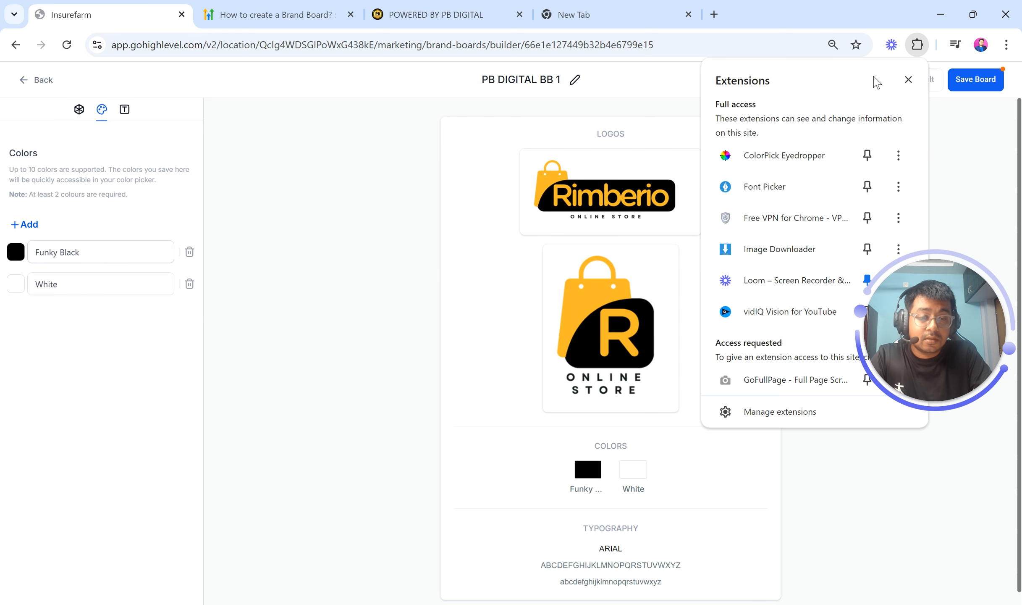
{"action": "left_click", "coordinate": [788, 163]}
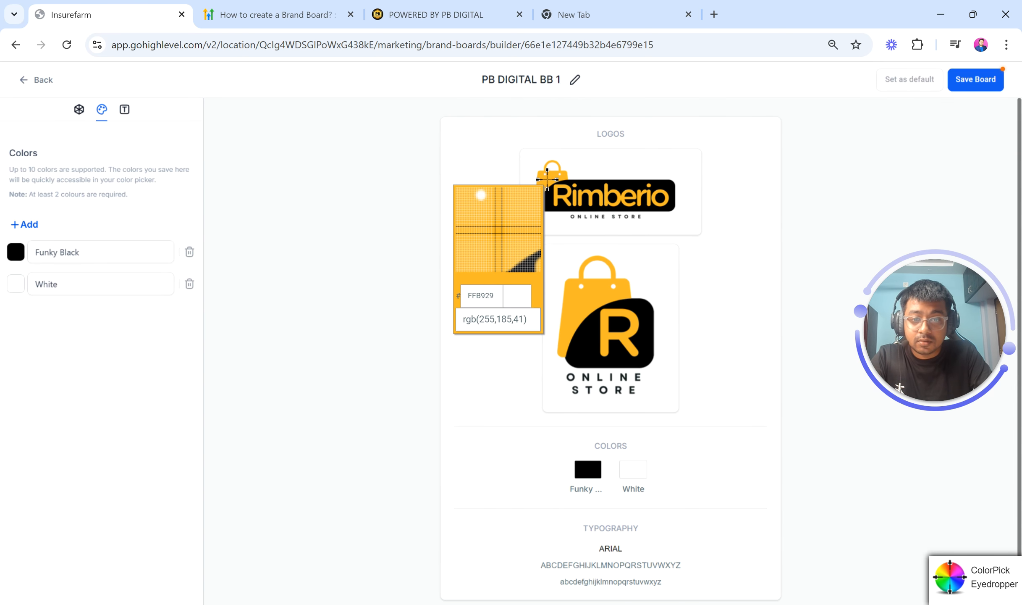
{"action": "left_click", "coordinate": [547, 179]}
{"action": "left_click", "coordinate": [458, 240]}
Rename the second color Crazy Yellow
{"action": "left_click", "coordinate": [78, 284]}
{"action": "double_click", "coordinate": [78, 284]}
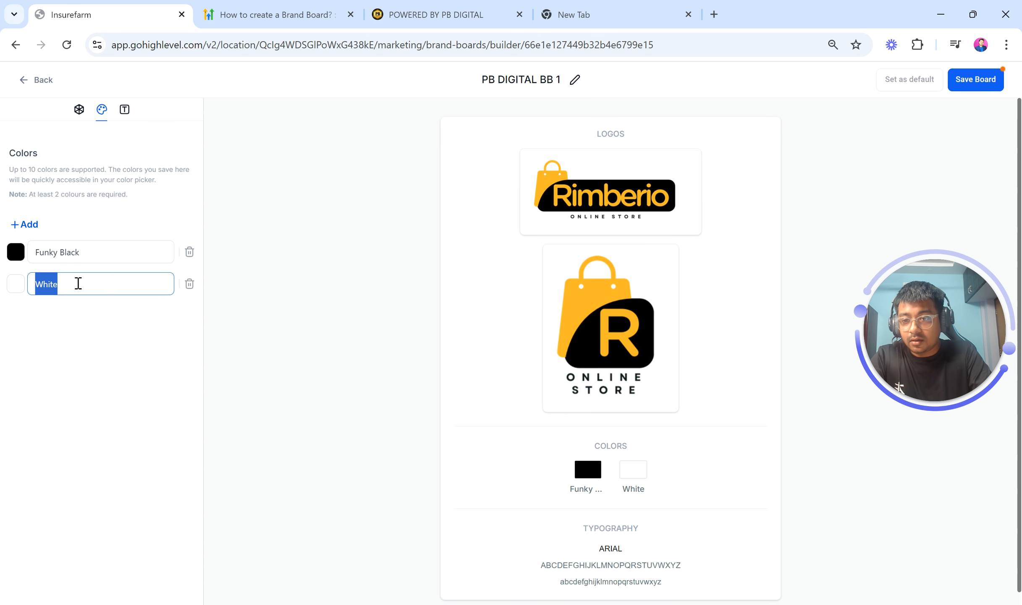
{"action": "type", "text": "Crazy "}
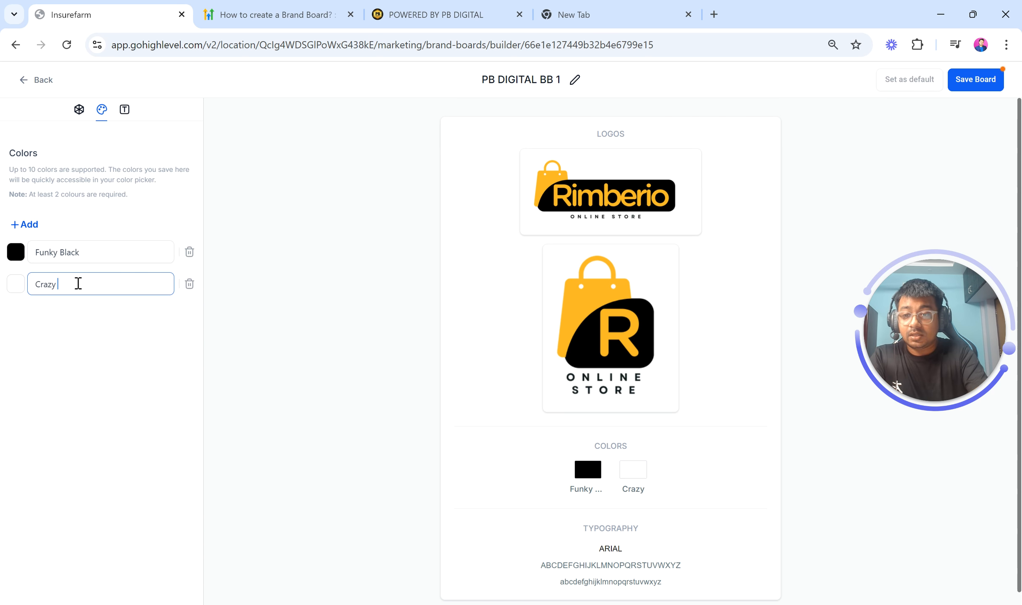
{"action": "type", "text": "Yellow"}
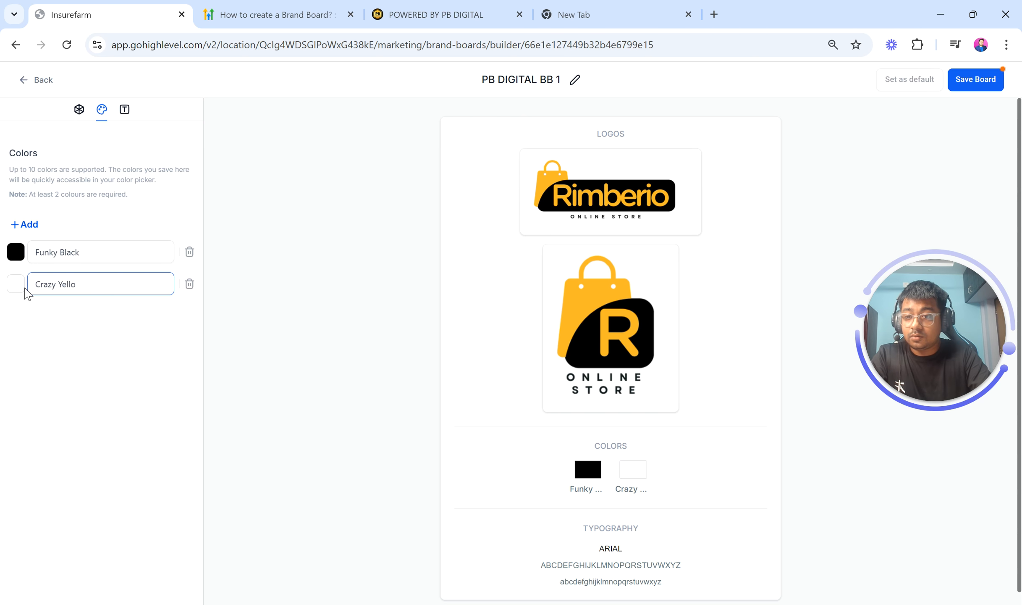
Set the second color's swatch to #FFB929FF
{"action": "left_click", "coordinate": [19, 287]}
{"action": "double_click", "coordinate": [109, 419]}
{"action": "type", "text": "FFB929FF"}
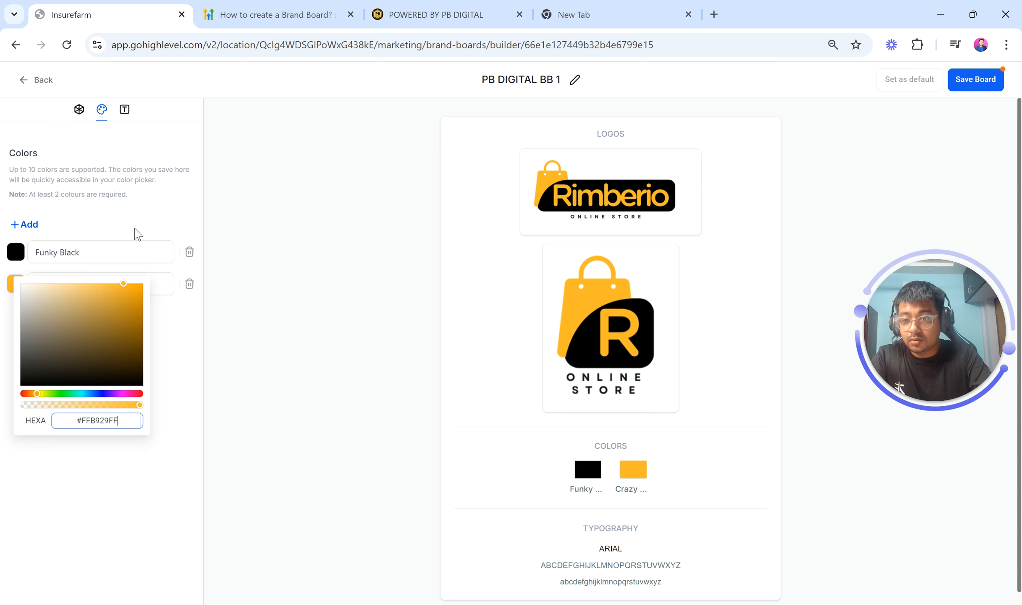
{"action": "left_click", "coordinate": [102, 277]}
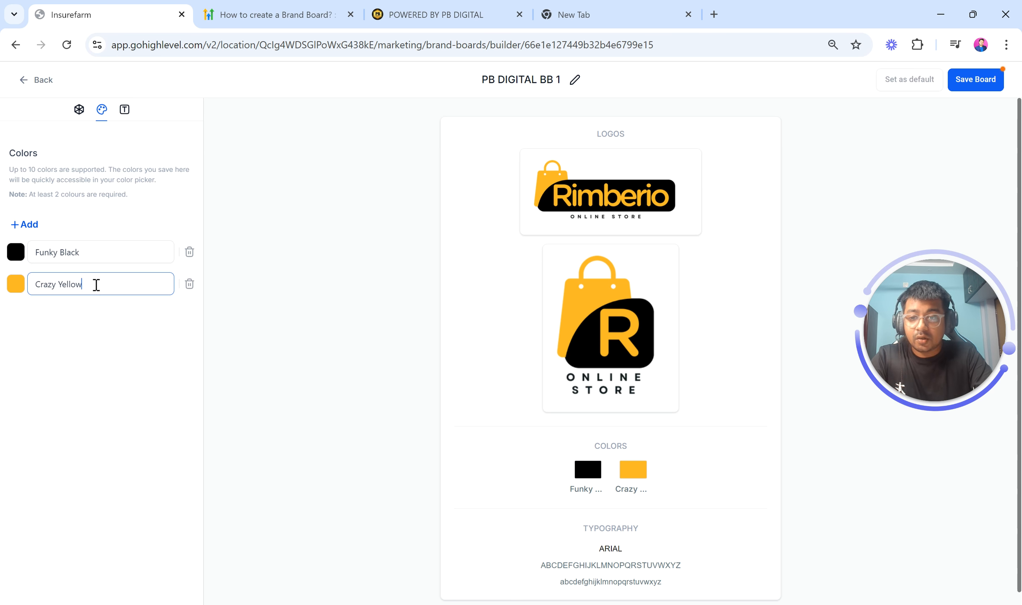
Re-sample the yellow FFB929 from the Rimberio bag with the ColorPick Eyedropper while the second color's picker is open
{"action": "left_click", "coordinate": [14, 285]}
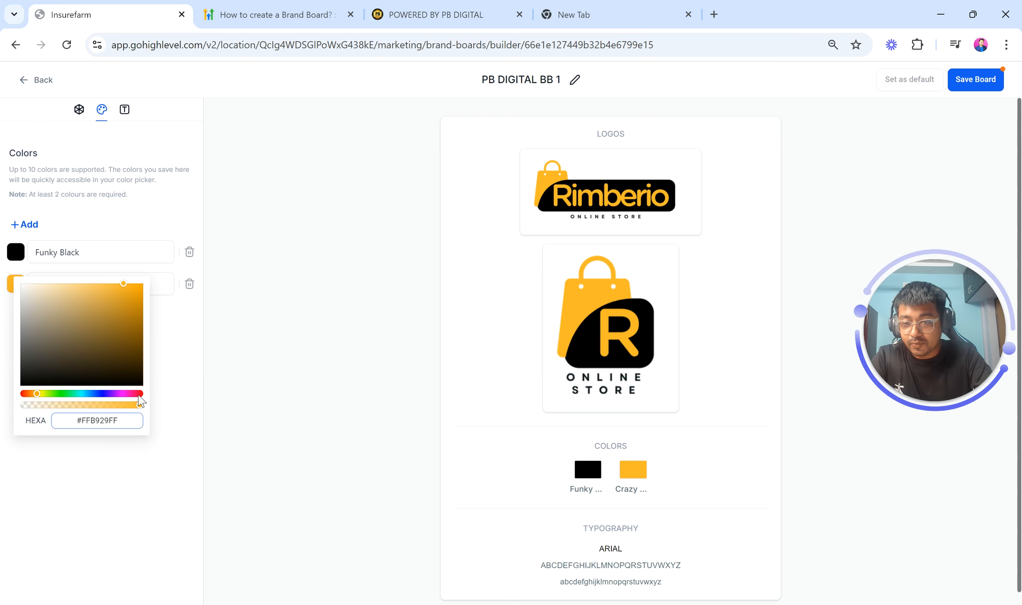
{"action": "left_click", "coordinate": [917, 44]}
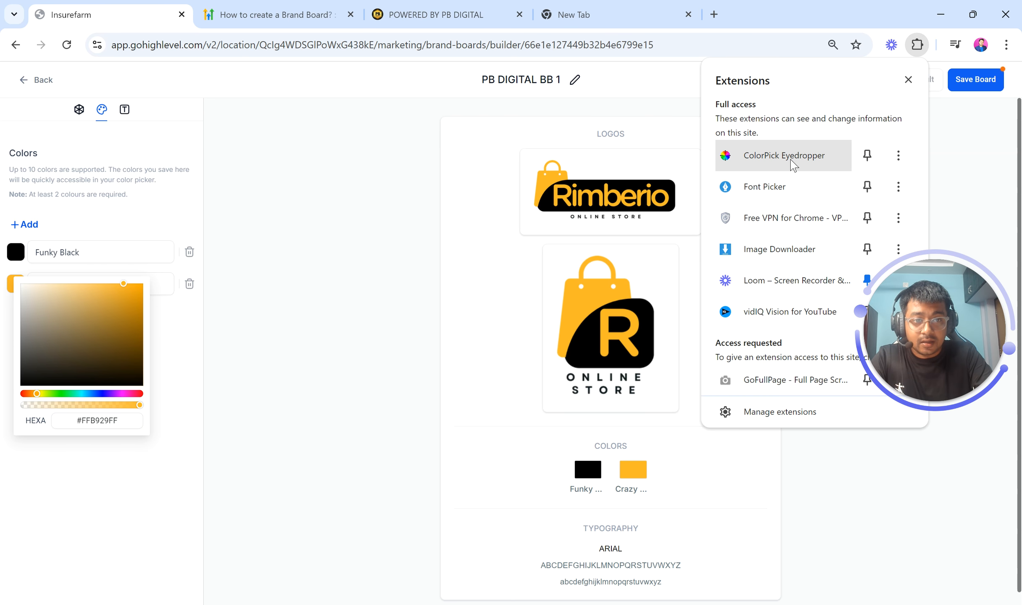
{"action": "left_click", "coordinate": [770, 153]}
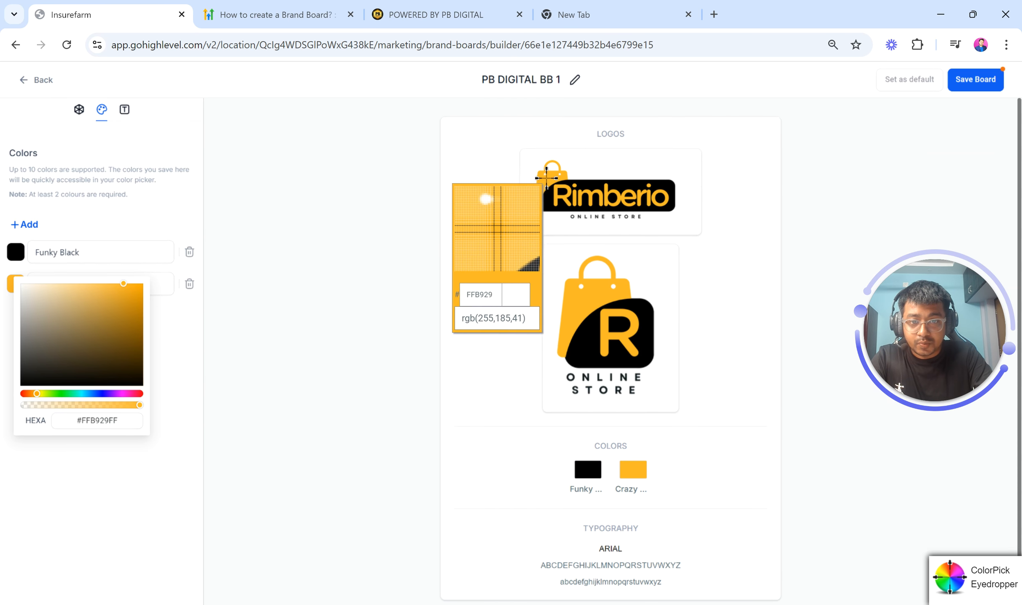
{"action": "left_click", "coordinate": [546, 177]}
{"action": "key", "text": "ctrl+c"}
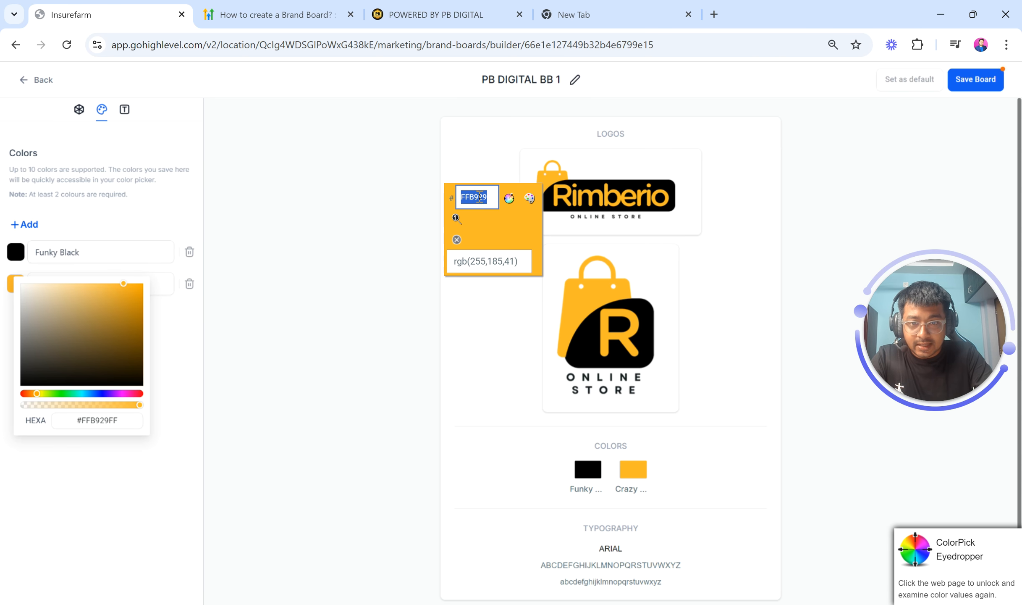
{"action": "scroll", "coordinate": [472, 196], "scroll_direction": "up", "scroll_amount": 5}
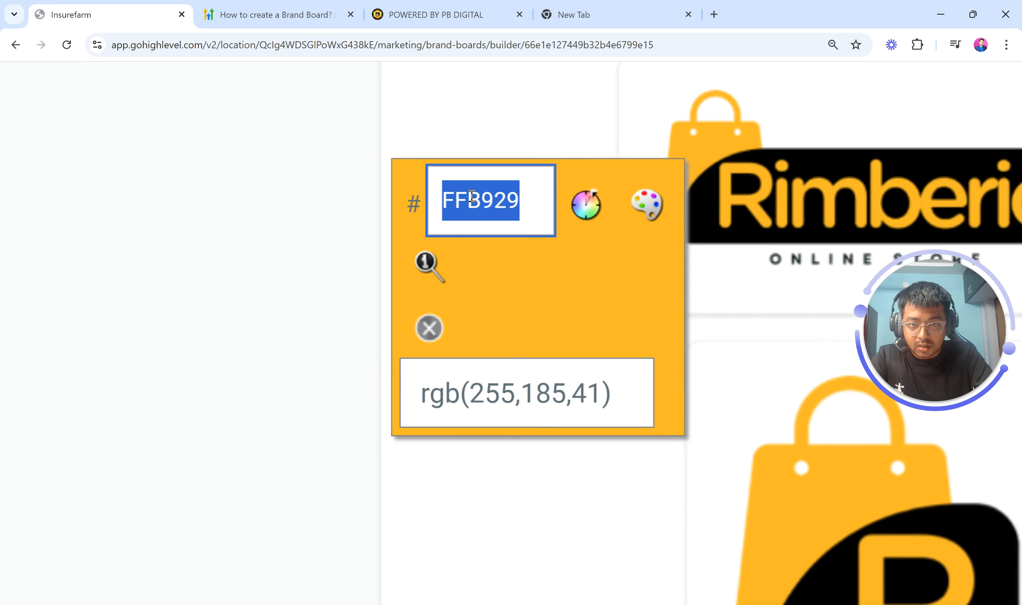
{"action": "scroll", "coordinate": [485, 204], "scroll_direction": "down", "scroll_amount": 5}
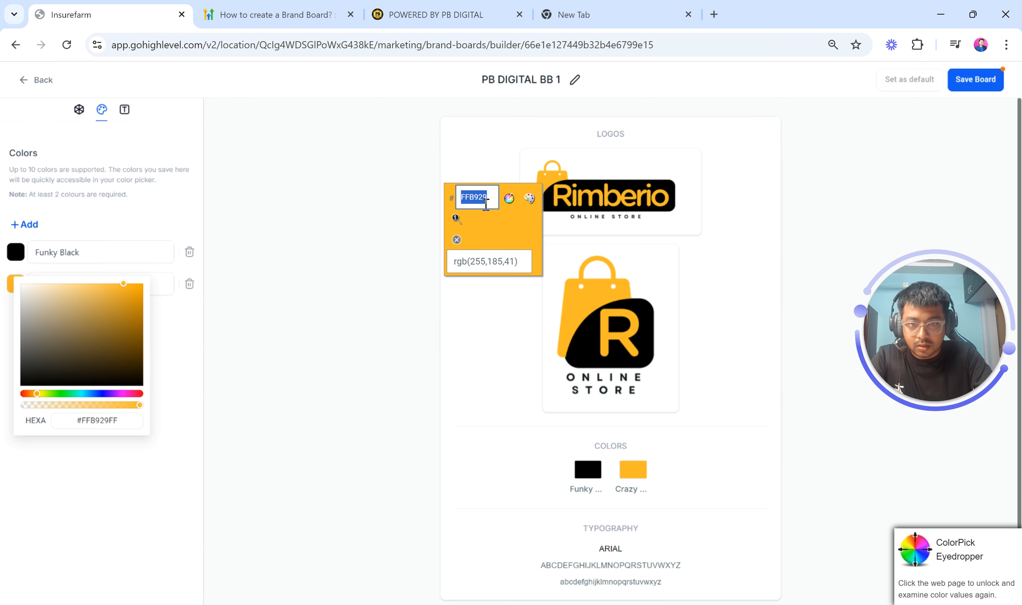
{"action": "left_click", "coordinate": [457, 240]}
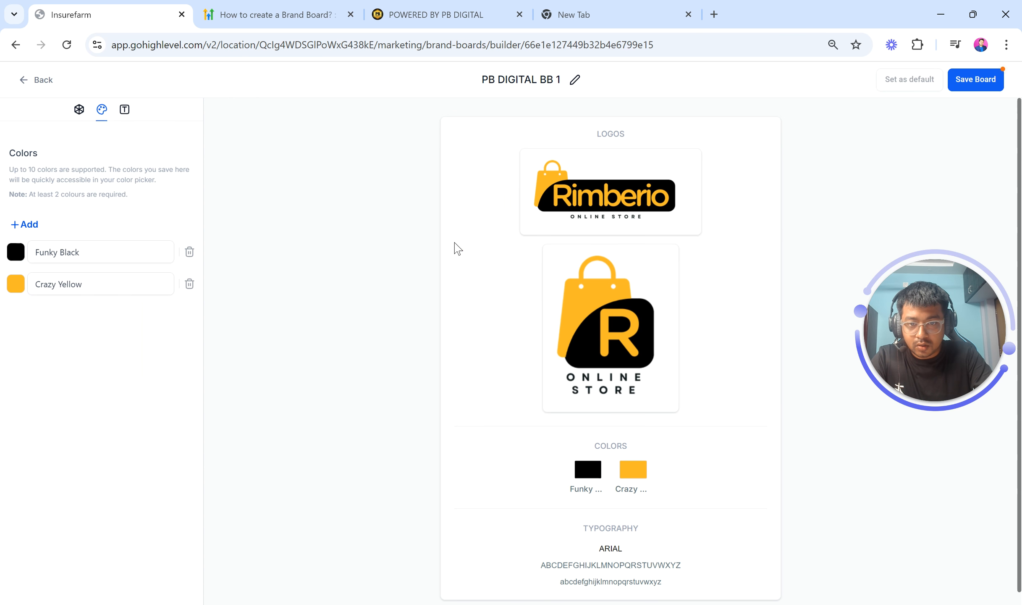
Paste #FFB929FF into the second color's hex value and close the color picker
{"action": "left_click", "coordinate": [17, 287]}
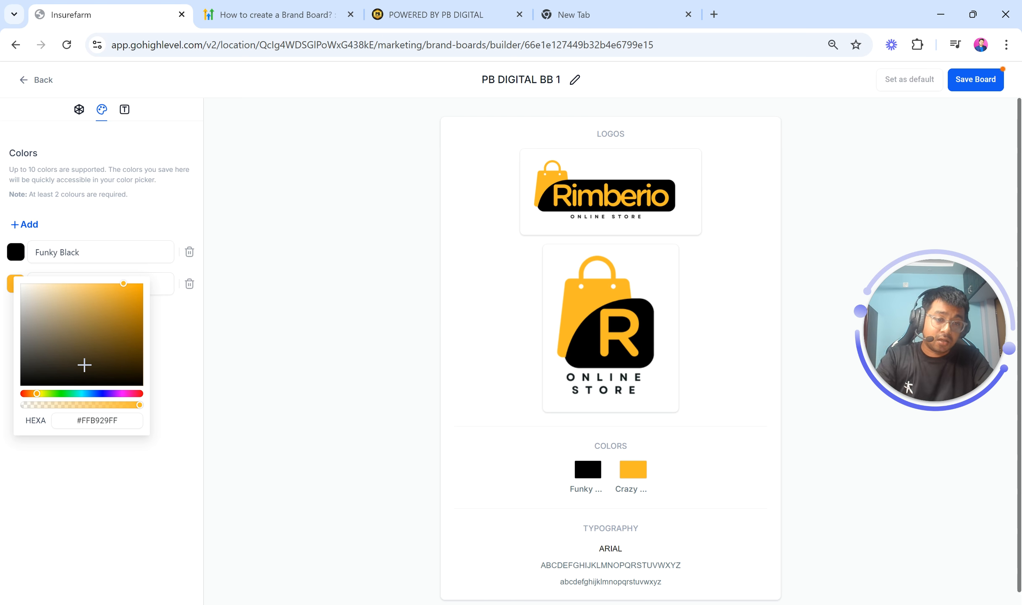
{"action": "double_click", "coordinate": [106, 418]}
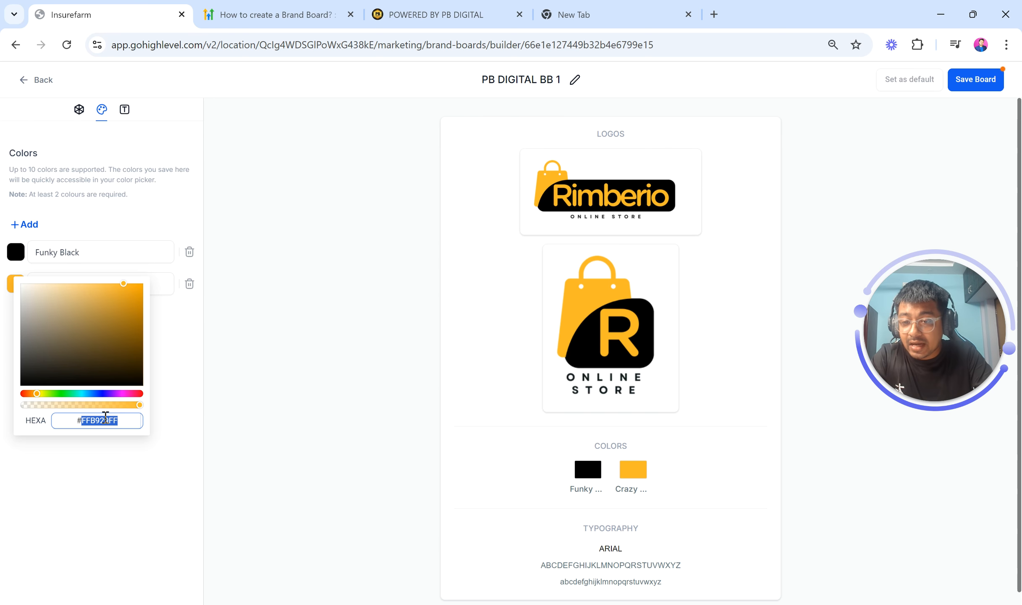
{"action": "key", "text": "ctrl+v"}
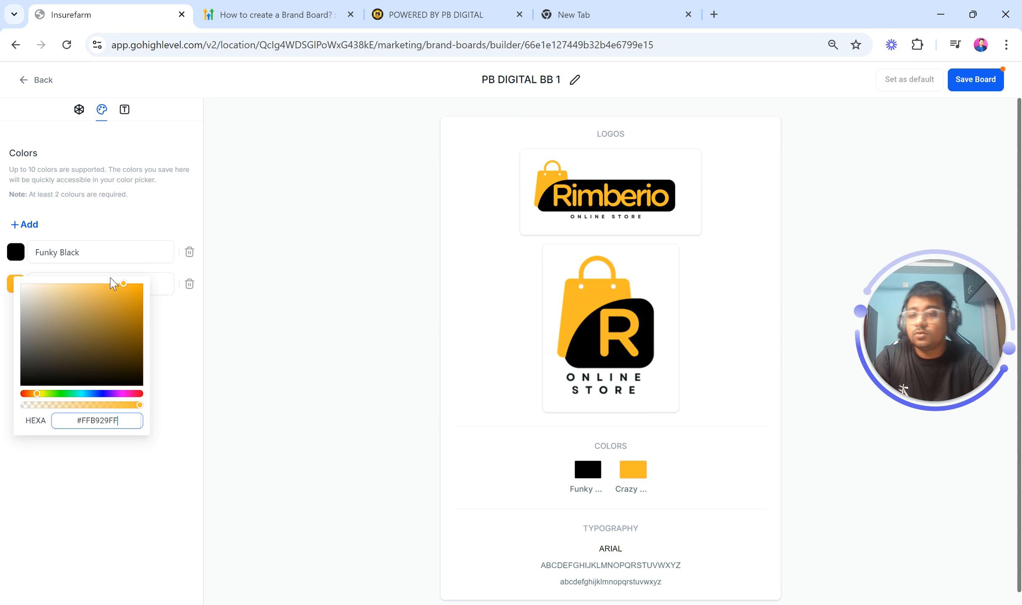
{"action": "left_click", "coordinate": [297, 230]}
Open the Typography section and change Font 1 from Arial to Anton
{"action": "scroll", "coordinate": [645, 401], "scroll_direction": "down", "scroll_amount": 1}
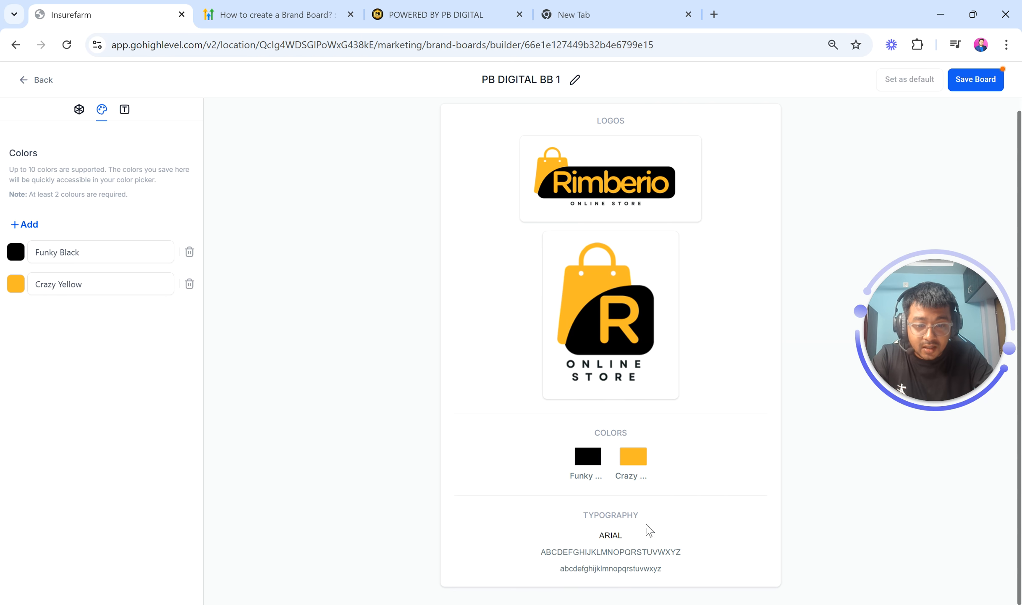
{"action": "left_click", "coordinate": [124, 109]}
{"action": "key", "text": "ctrl+plus"}
{"action": "key", "text": "ctrl+plus"}
{"action": "key", "text": "ctrl+plus"}
{"action": "key", "text": "ctrl+plus"}
{"action": "key", "text": "ctrl+plus"}
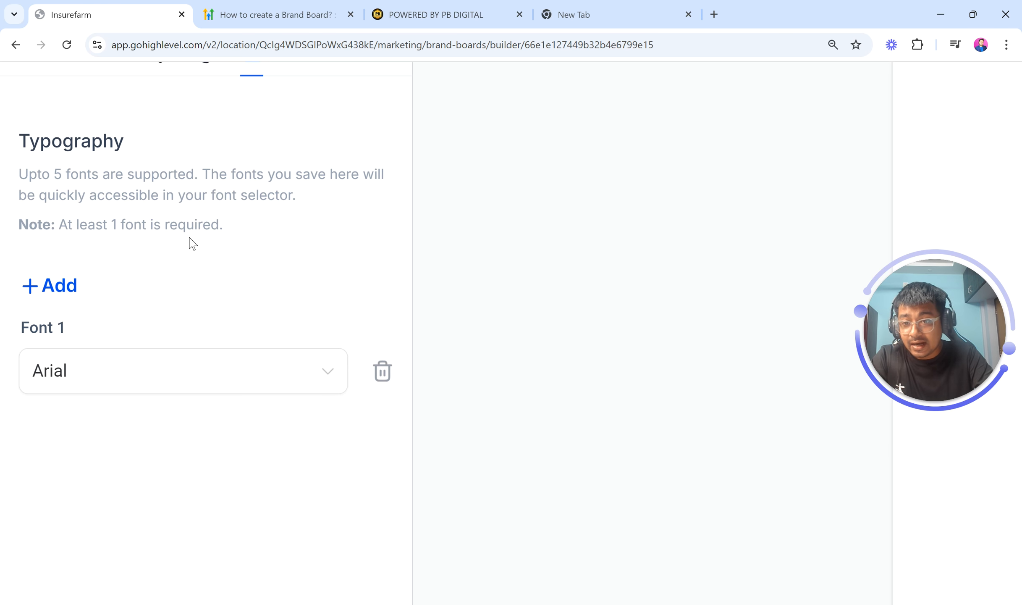
{"action": "key", "text": "ctrl+0"}
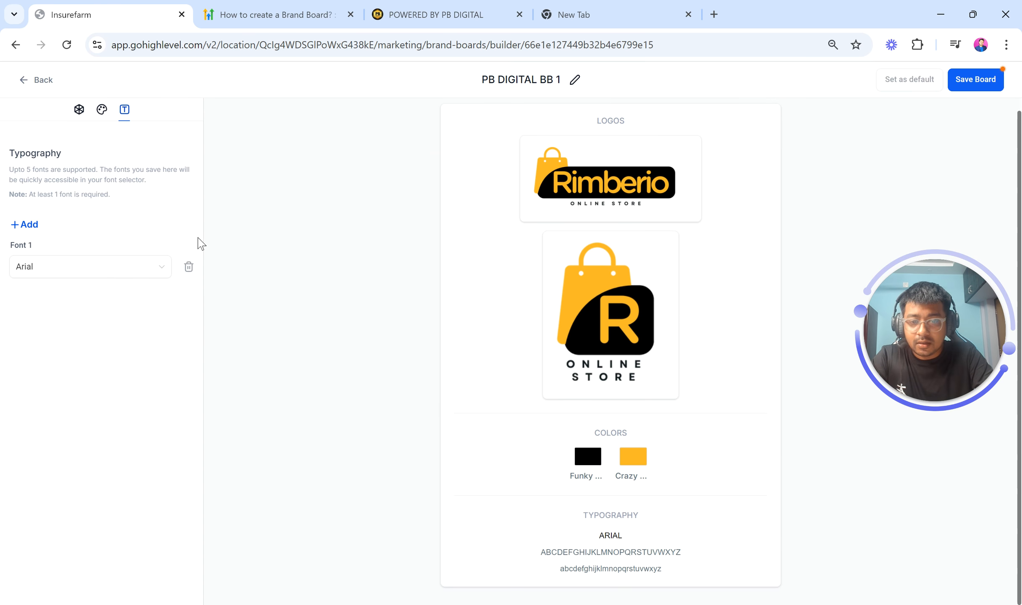
{"action": "left_click", "coordinate": [74, 276]}
{"action": "type", "text": "anton"}
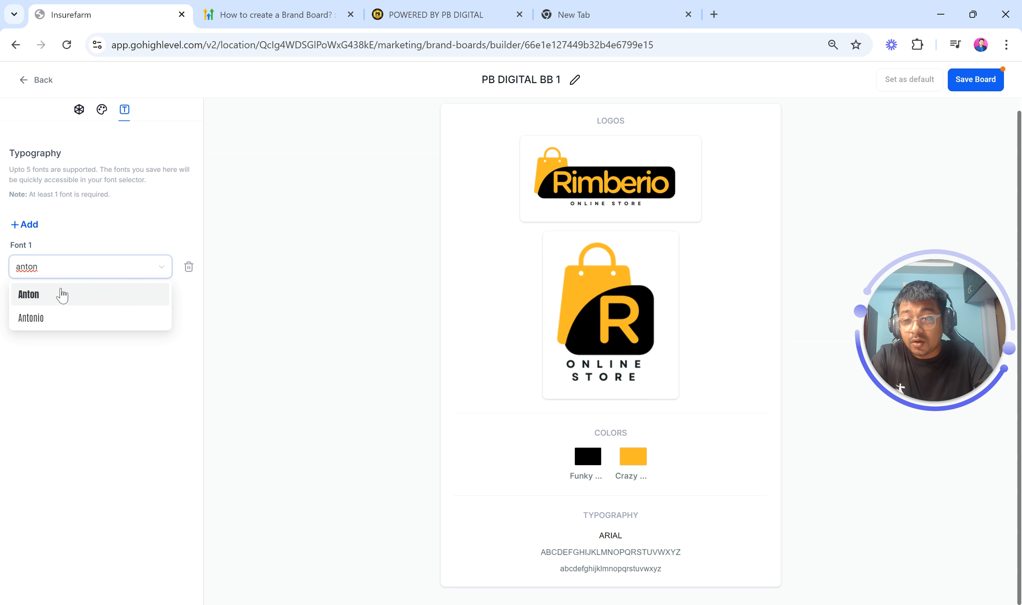
{"action": "left_click", "coordinate": [62, 295]}
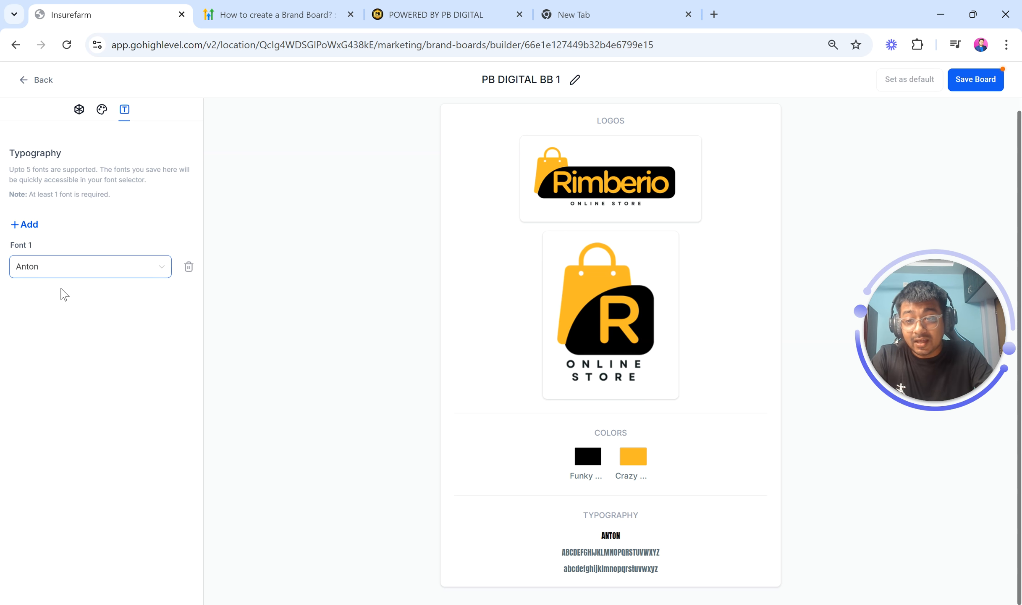
Add a second font and set it to Poppins
{"action": "left_click", "coordinate": [26, 227]}
{"action": "left_click", "coordinate": [51, 312]}
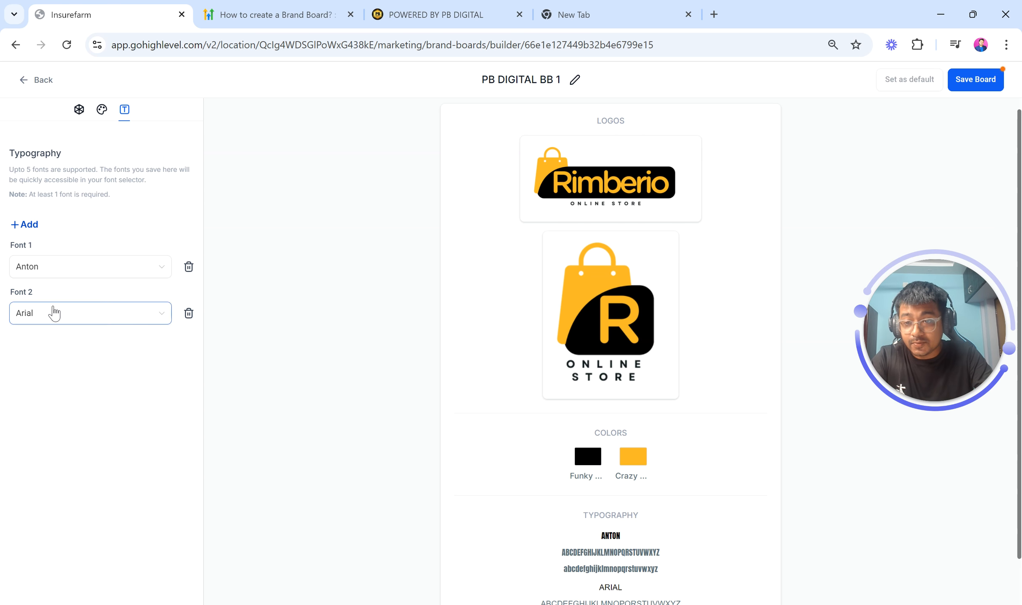
{"action": "type", "text": "popp"}
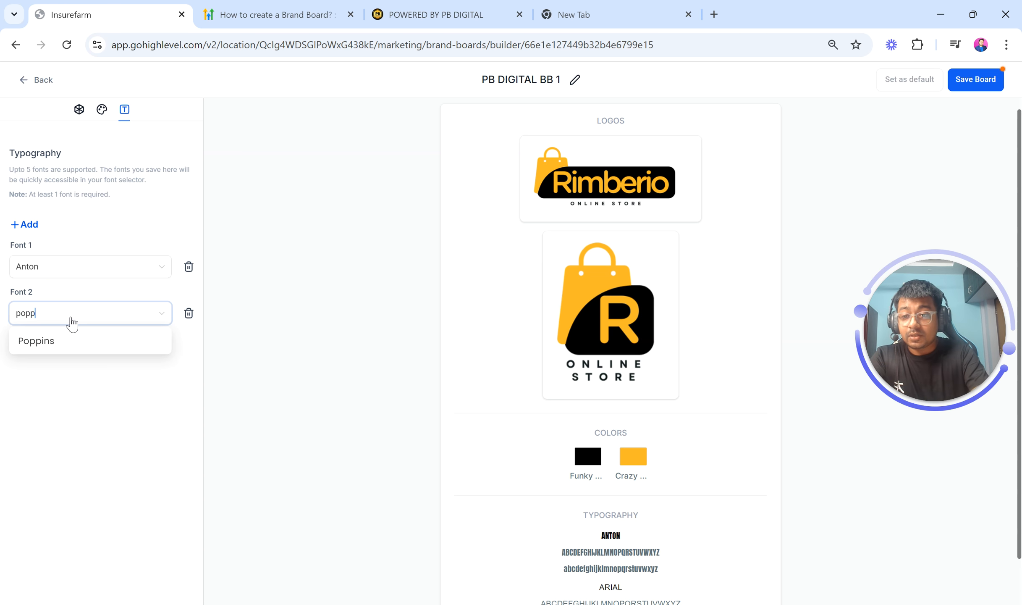
{"action": "left_click", "coordinate": [74, 342]}
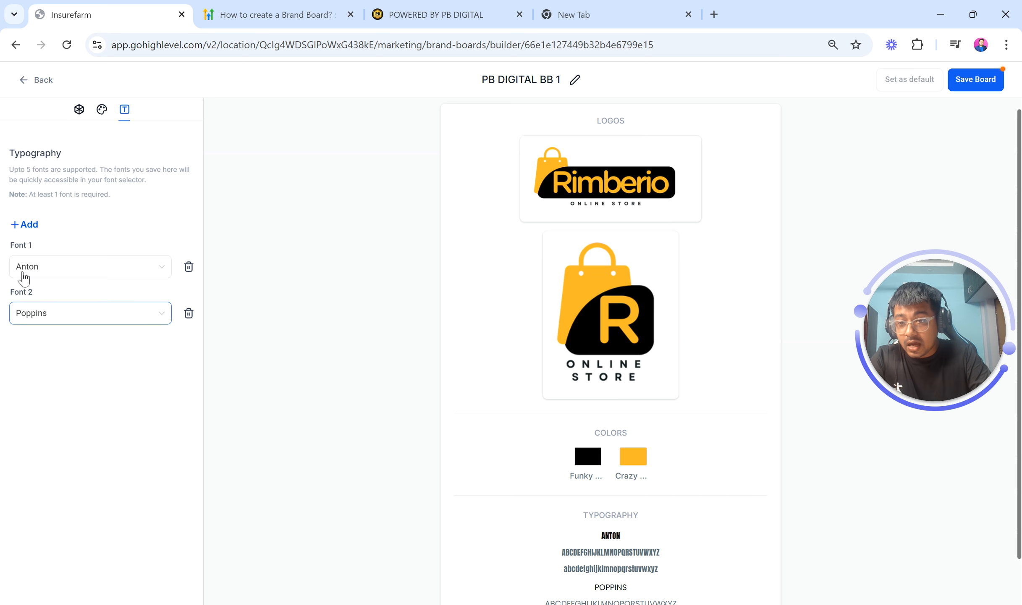
Add a third font and set it to Montserrat
{"action": "left_click", "coordinate": [27, 225]}
{"action": "left_click", "coordinate": [50, 361]}
{"action": "type", "text": "mon"}
{"action": "left_click", "coordinate": [62, 392]}
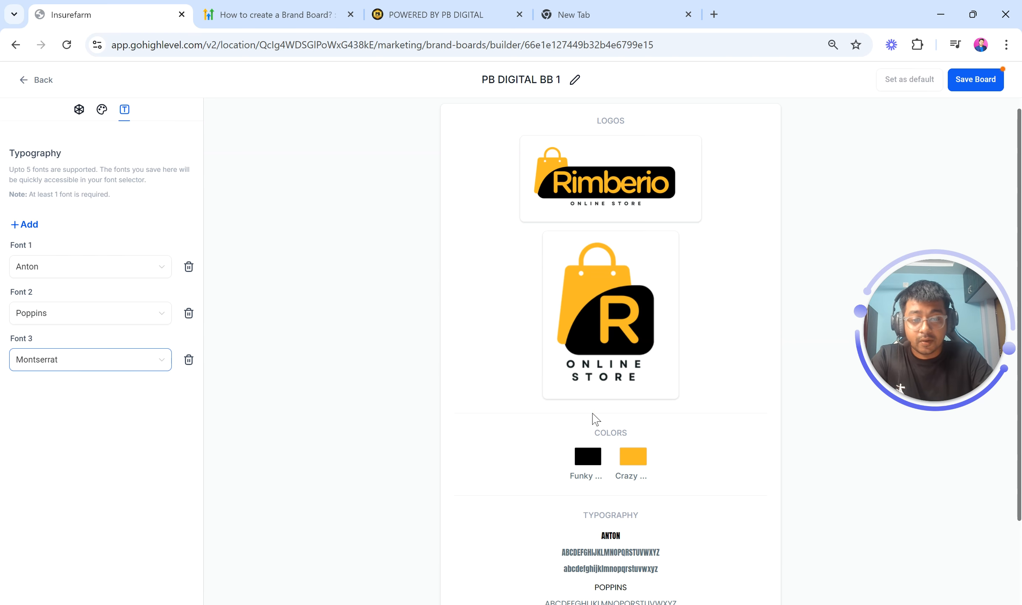
Highlight the Anton and Poppins sample text in the typography preview to compare the fonts
{"action": "scroll", "coordinate": [596, 420], "scroll_direction": "down", "scroll_amount": 3}
{"action": "left_click_drag", "start_coordinate": [559, 439], "coordinate": [676, 461]}
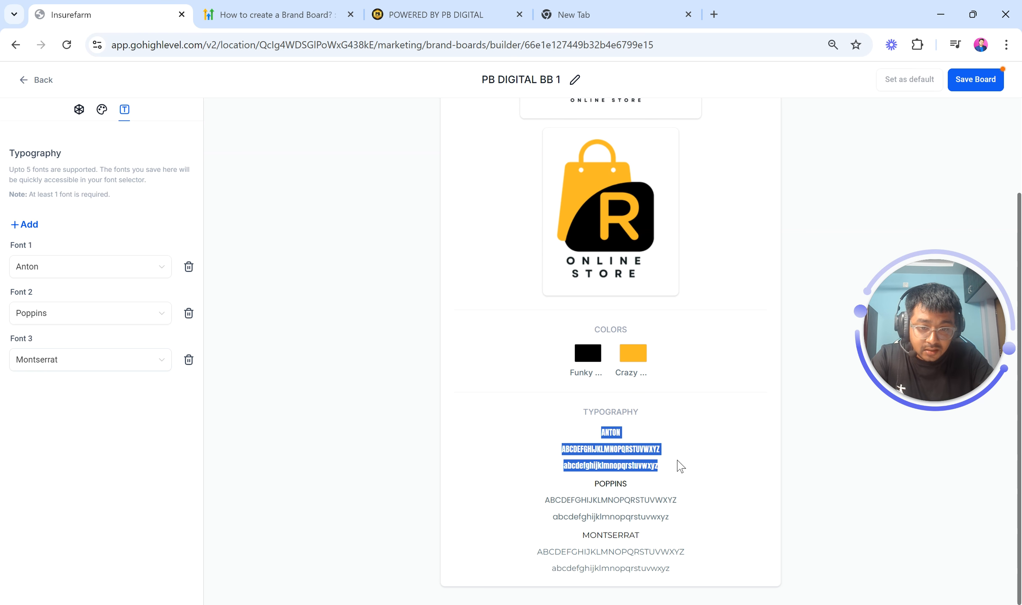
{"action": "left_click_drag", "start_coordinate": [542, 497], "coordinate": [693, 517]}
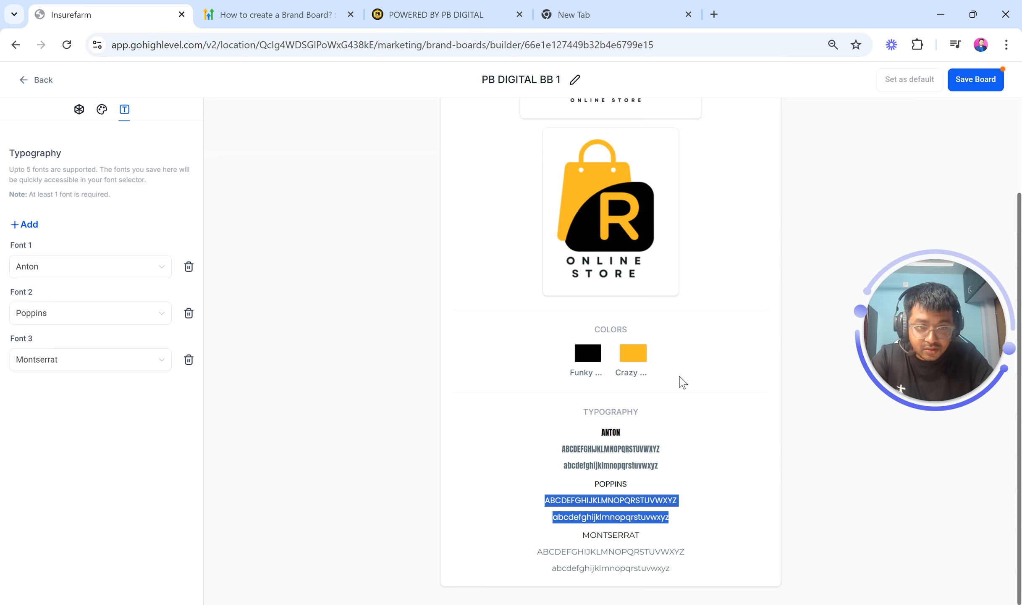
{"action": "scroll", "coordinate": [682, 382], "scroll_direction": "up", "scroll_amount": 3}
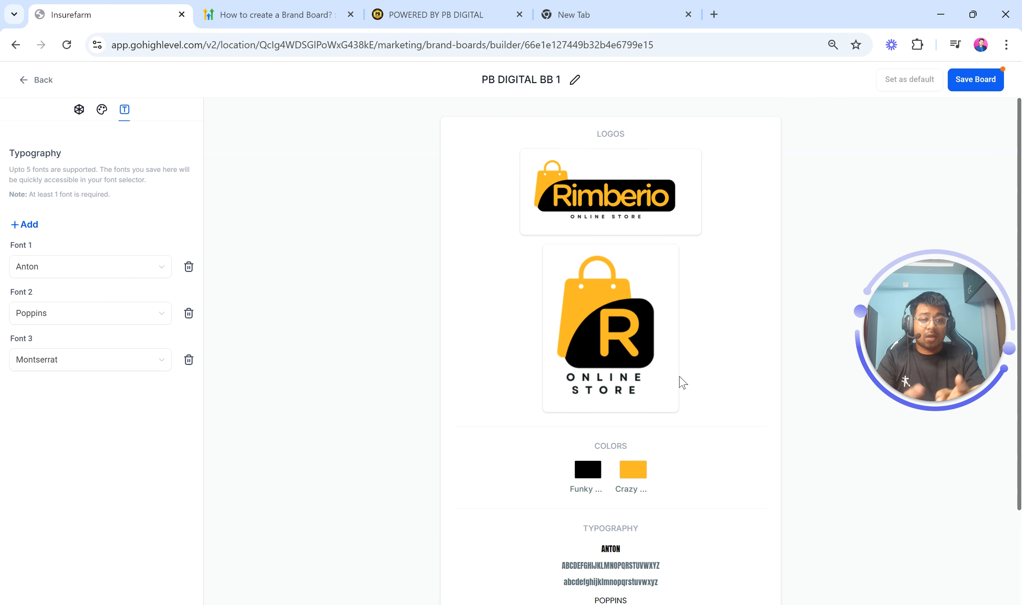
{"action": "scroll", "coordinate": [992, 86], "scroll_direction": "up", "scroll_amount": 5}
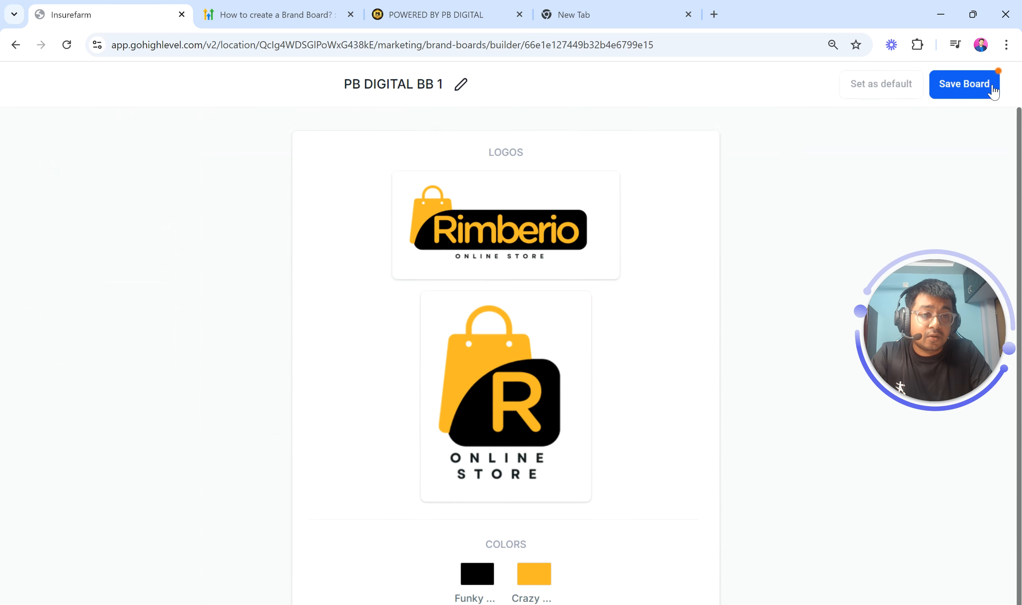
{"action": "scroll", "coordinate": [992, 86], "scroll_direction": "down", "scroll_amount": 5}
Save the brand board and return to the Brand Boards list
{"action": "left_click", "coordinate": [975, 82]}
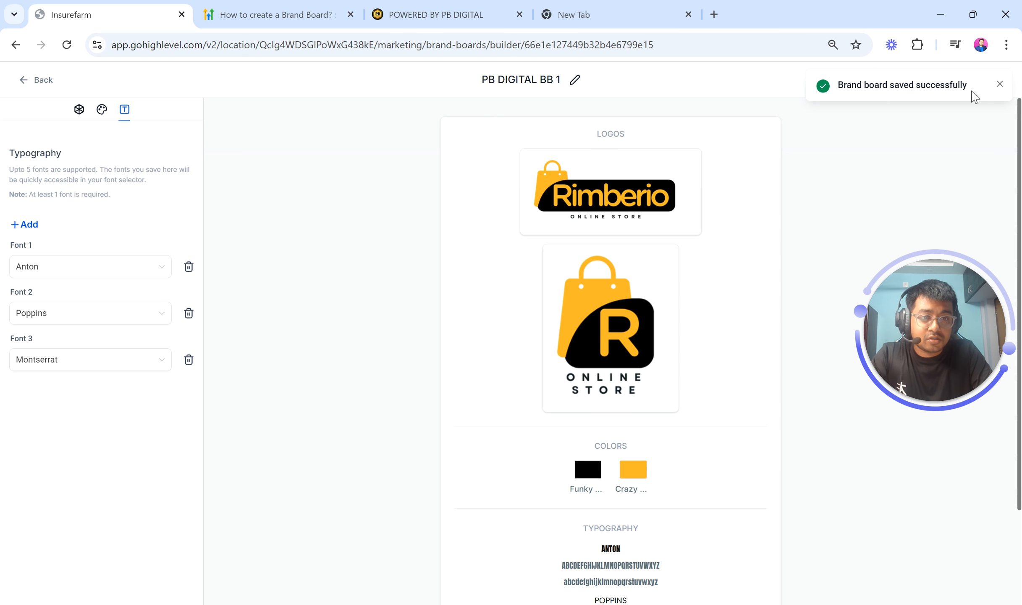
{"action": "left_click", "coordinate": [999, 84]}
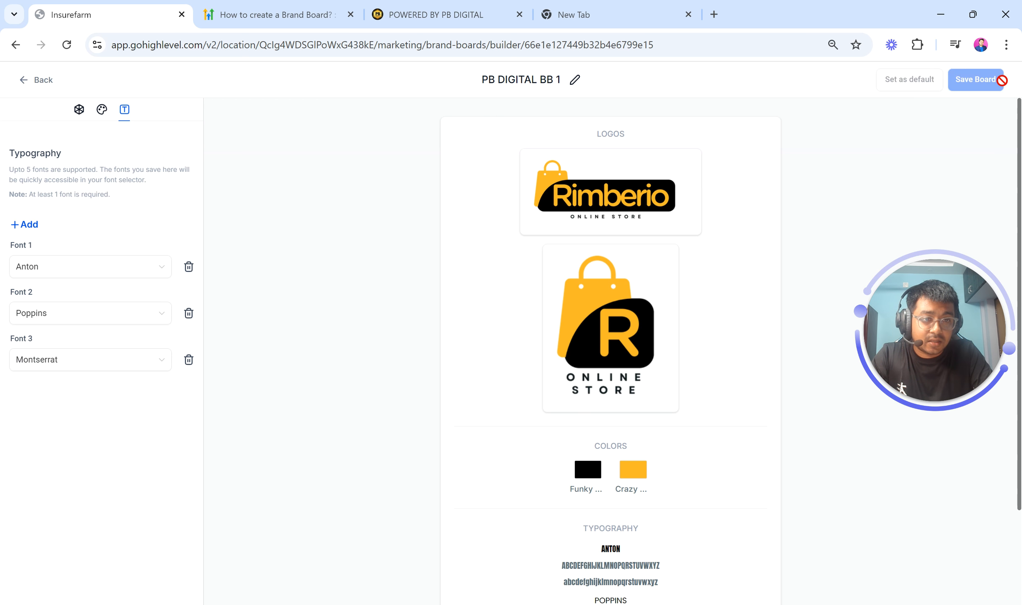
{"action": "left_click", "coordinate": [27, 83]}
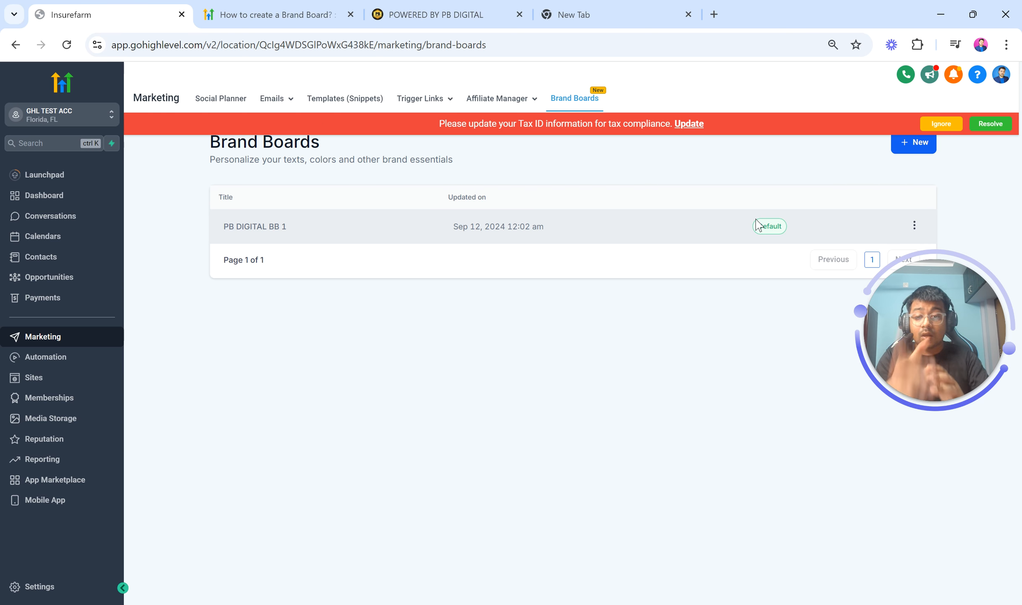
Dismiss the tax ID banner and create a new brand board using the Start from blank style
{"action": "left_click", "coordinate": [953, 124]}
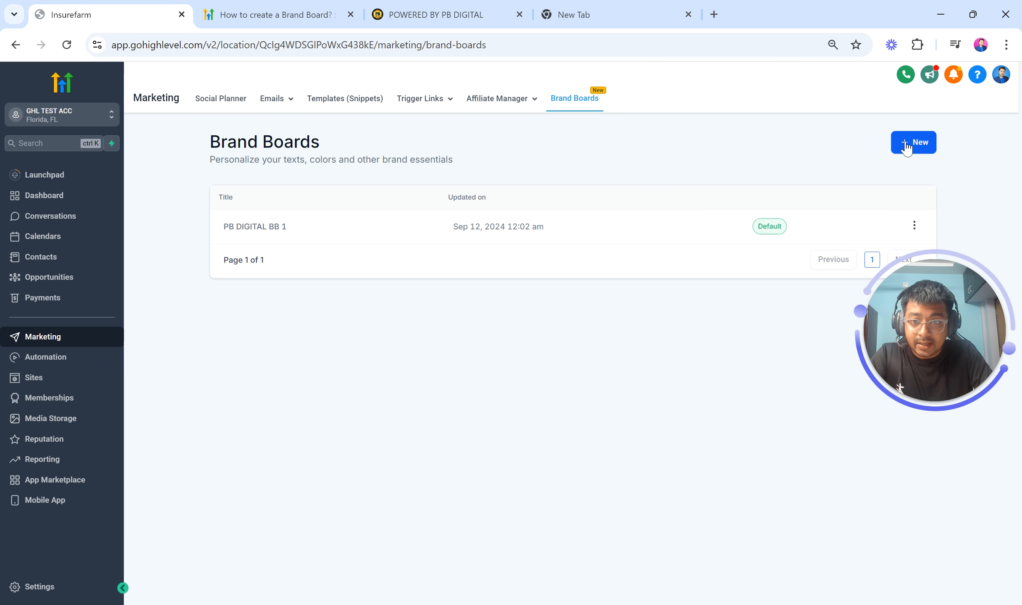
{"action": "left_click", "coordinate": [905, 144]}
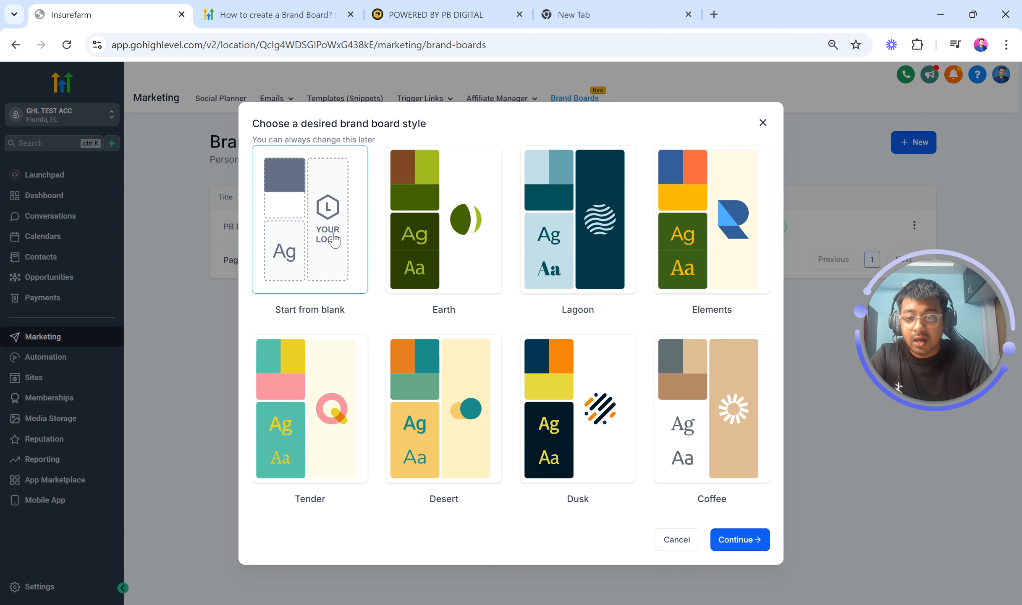
{"action": "left_click", "coordinate": [744, 541]}
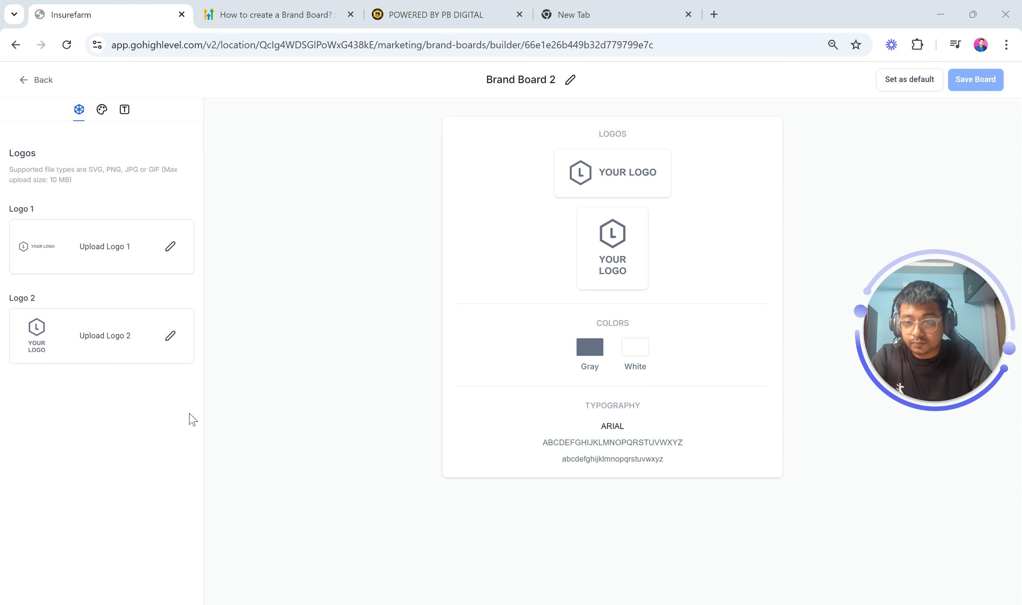
Set Logo 1 to the green eco leaf logo and Logo 2 to the leaf e icon from the media library
{"action": "left_click", "coordinate": [168, 247]}
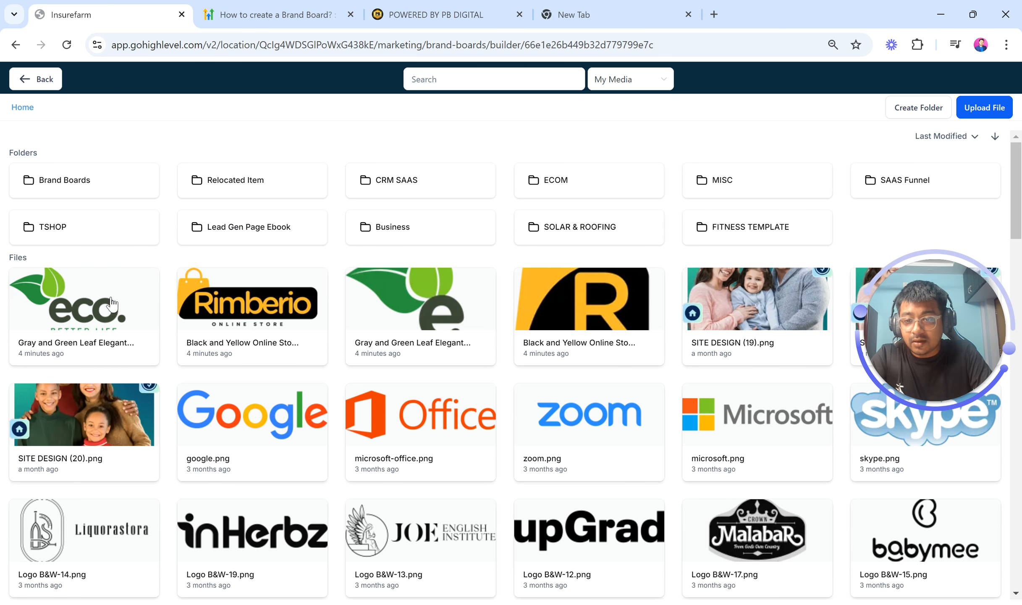
{"action": "left_click", "coordinate": [96, 307]}
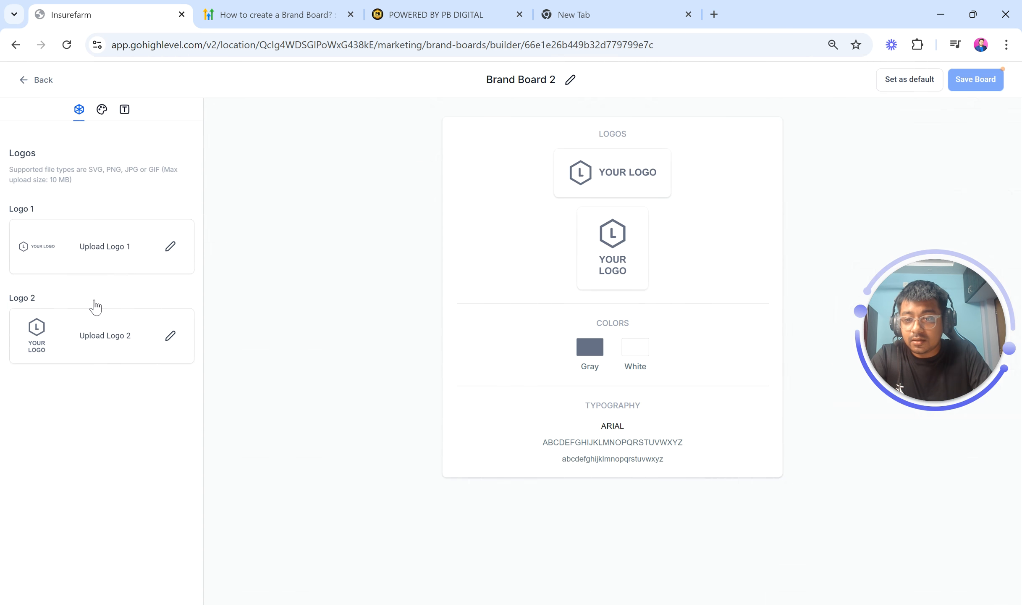
{"action": "left_click", "coordinate": [170, 335]}
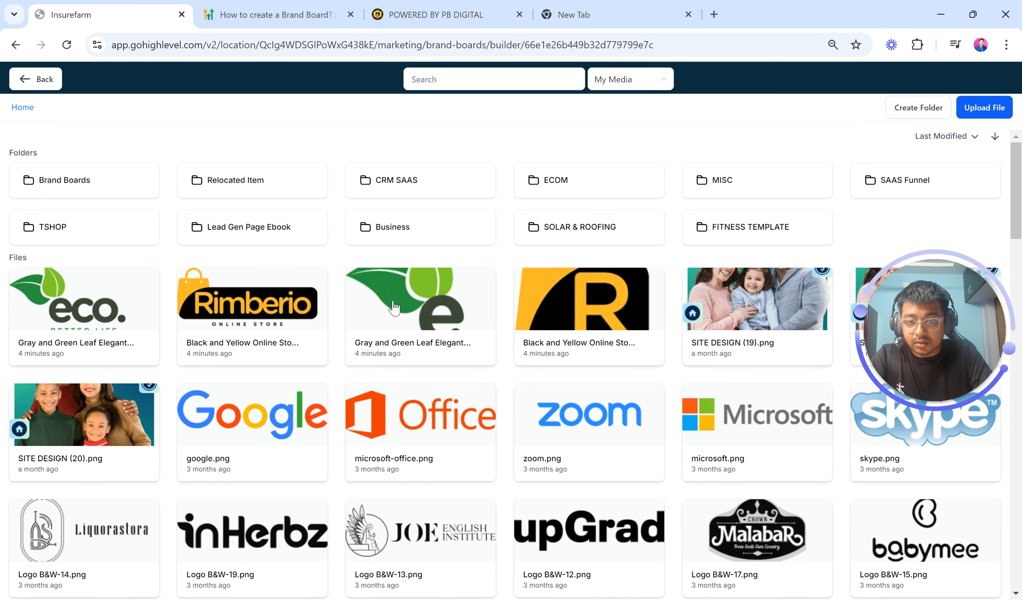
{"action": "left_click", "coordinate": [394, 308]}
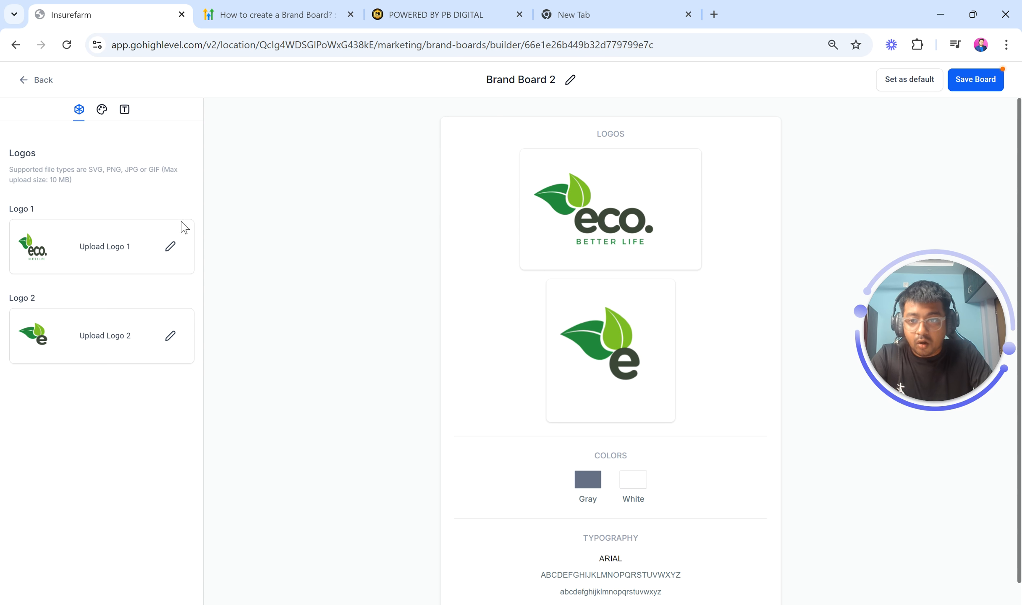
Sample the light green leaf color from the eco logo with the ColorPick Eyedropper extension
{"action": "left_click", "coordinate": [101, 109]}
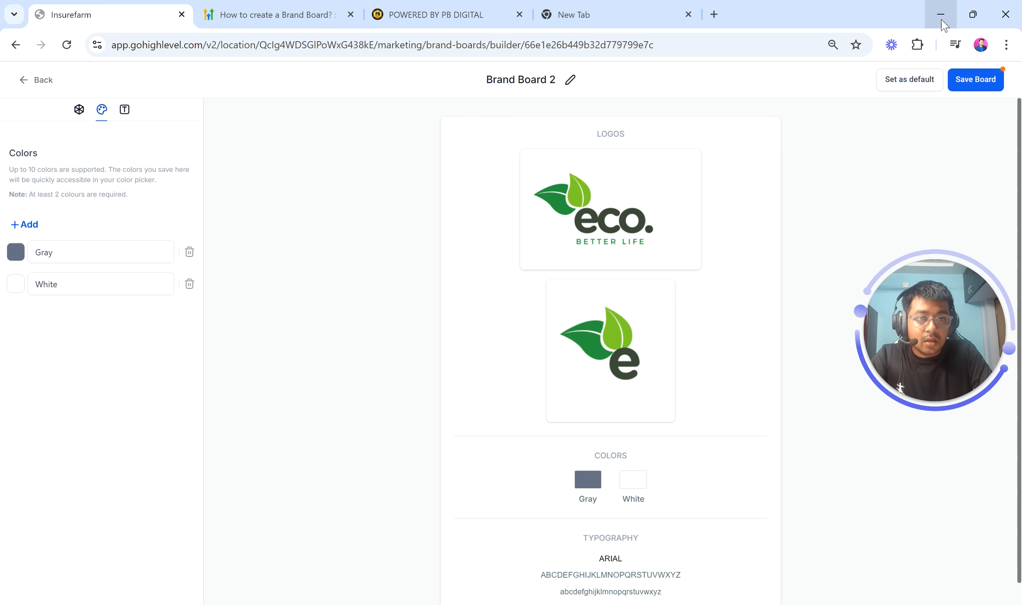
{"action": "left_click", "coordinate": [917, 44]}
{"action": "left_click", "coordinate": [804, 154]}
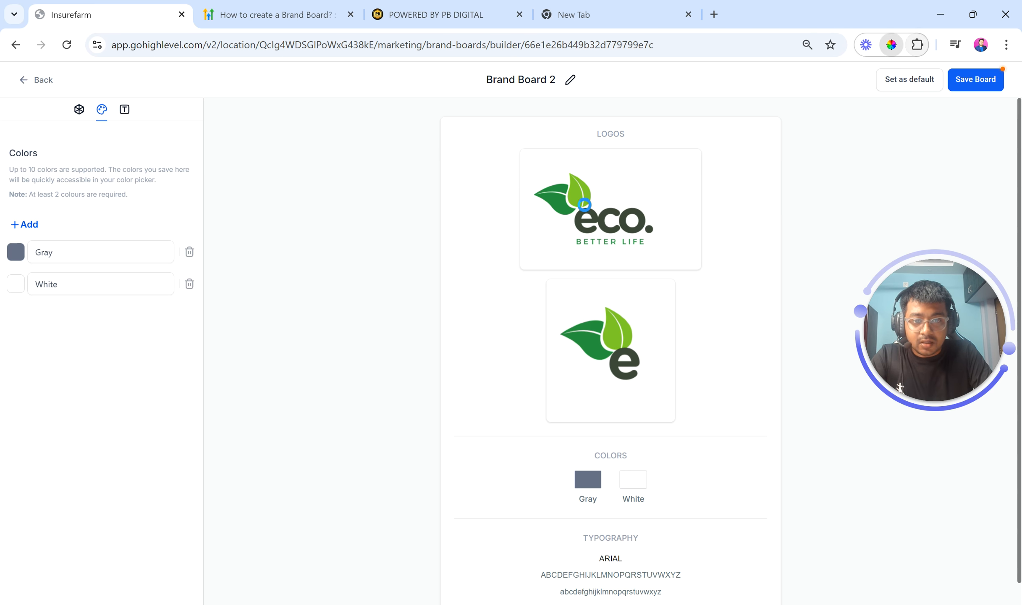
{"action": "left_click", "coordinate": [575, 197]}
{"action": "key", "text": "ctrl+c"}
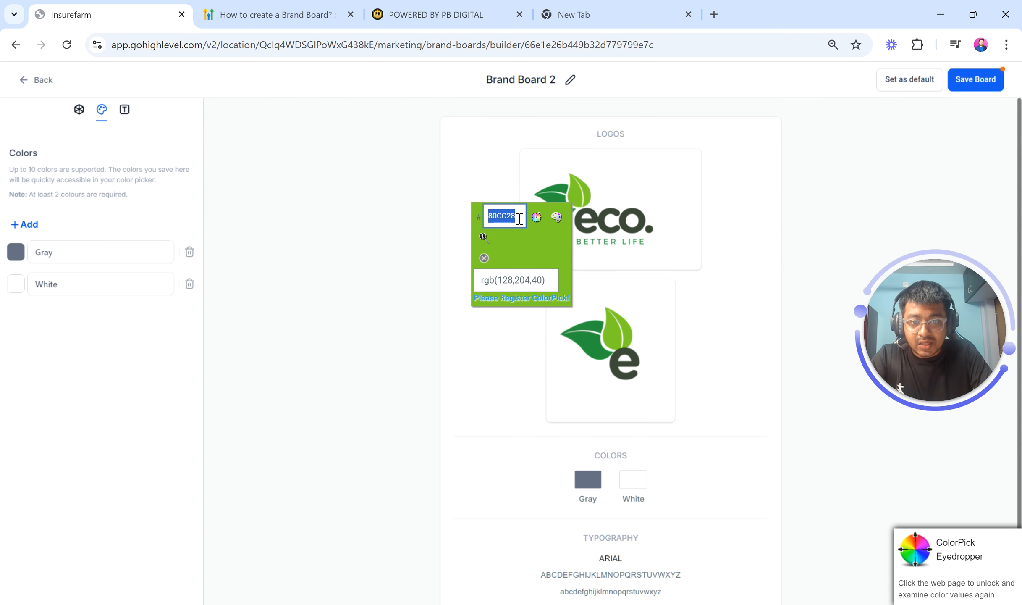
{"action": "left_click", "coordinate": [484, 257]}
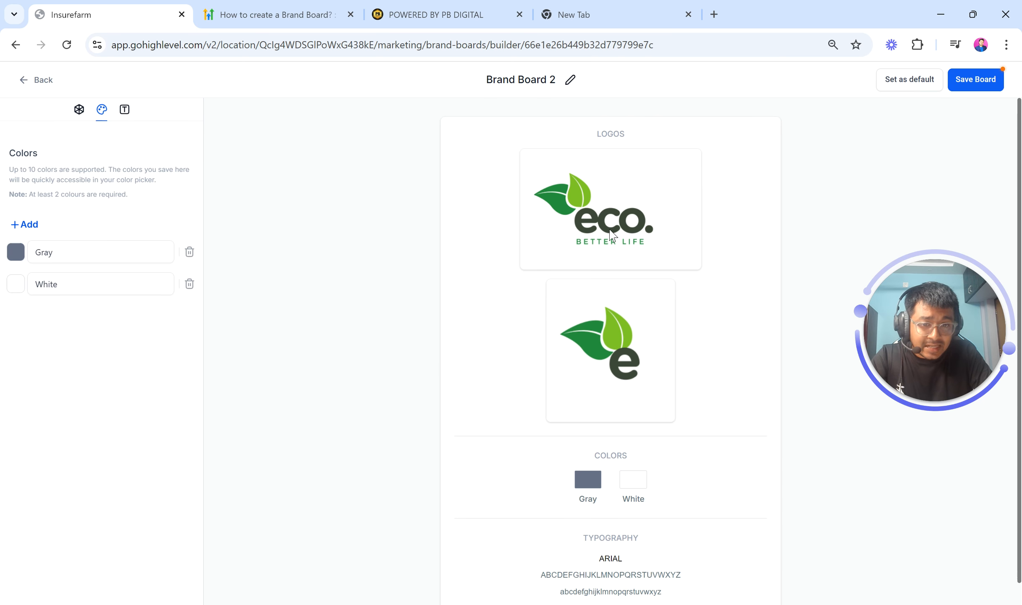
Set the first brand color to #80CC28 and rename it Light Grren
{"action": "left_click", "coordinate": [76, 246]}
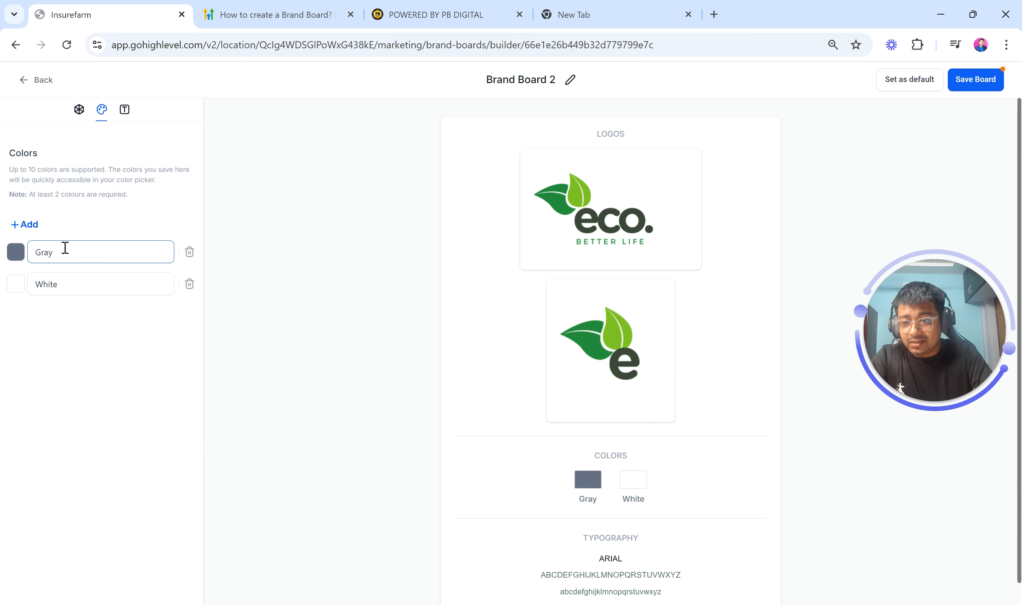
{"action": "left_click", "coordinate": [15, 252]}
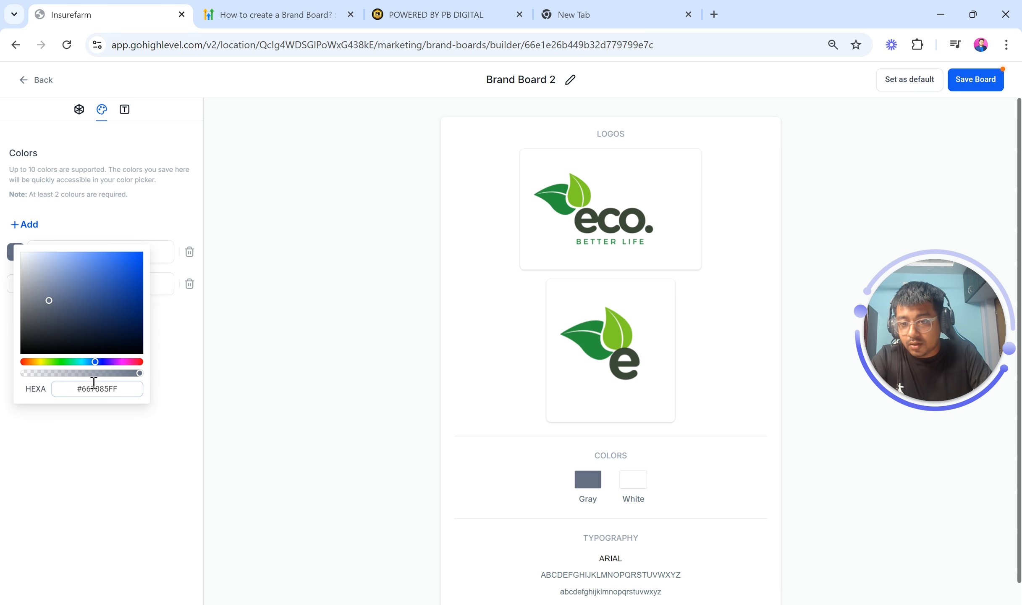
{"action": "double_click", "coordinate": [93, 383]}
{"action": "key", "text": "ctrl+v"}
{"action": "key", "text": "Return"}
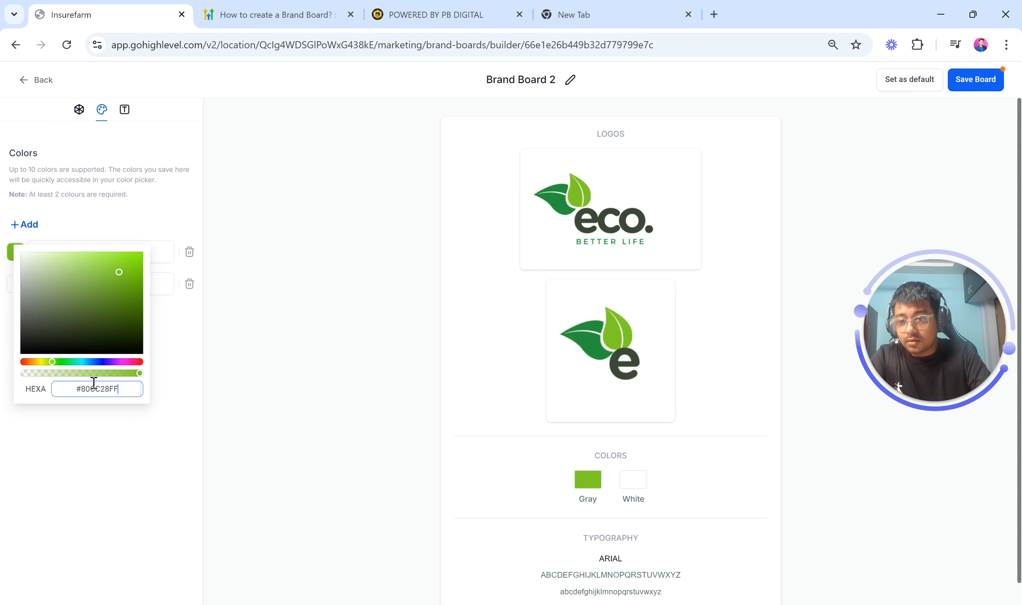
{"action": "left_click", "coordinate": [176, 354]}
{"action": "left_click", "coordinate": [68, 254]}
{"action": "double_click", "coordinate": [69, 253]}
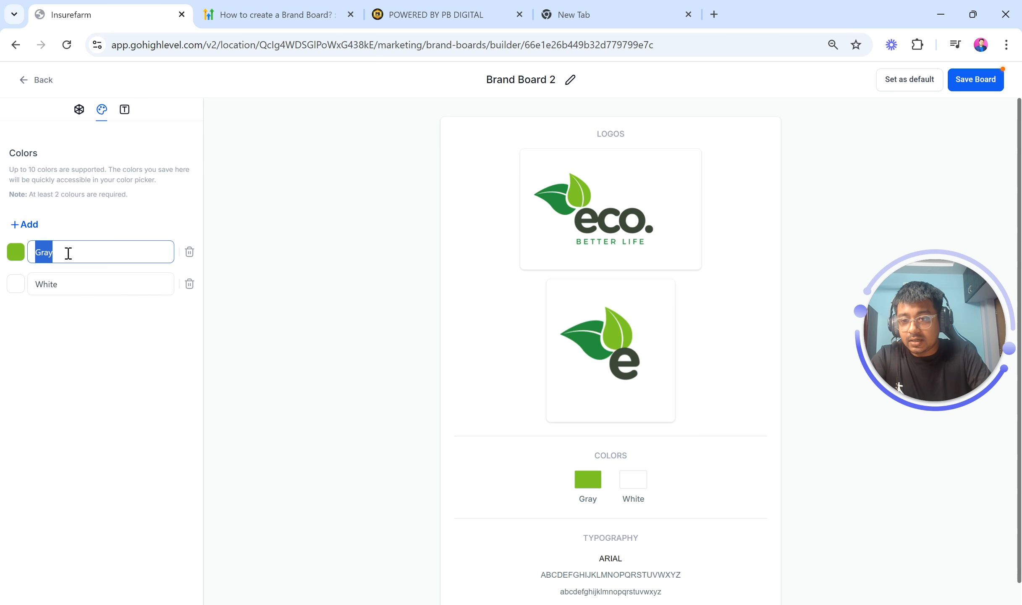
{"action": "type", "text": "Lig"}
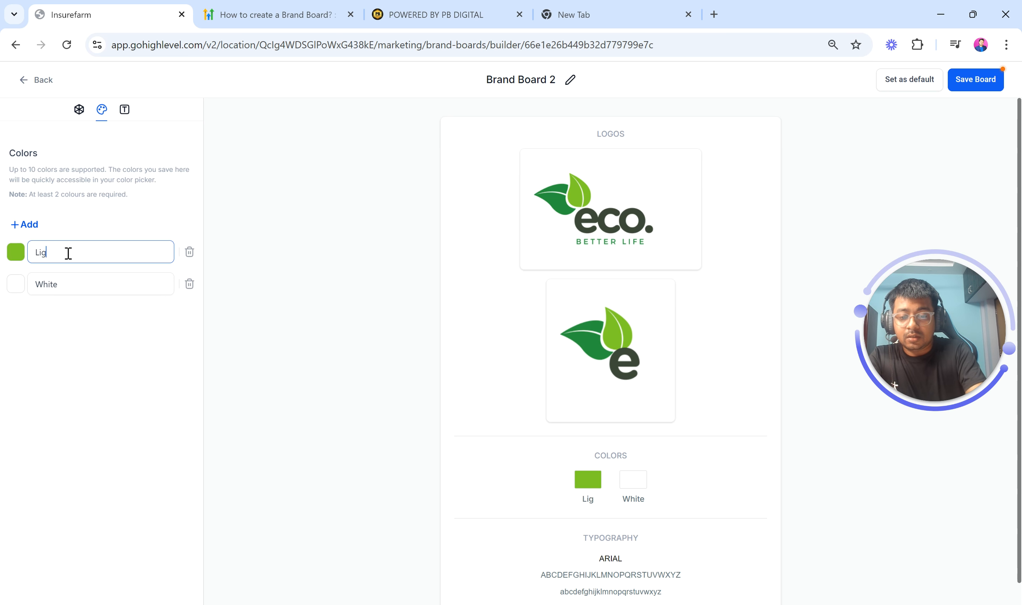
{"action": "type", "text": "ht Grren"}
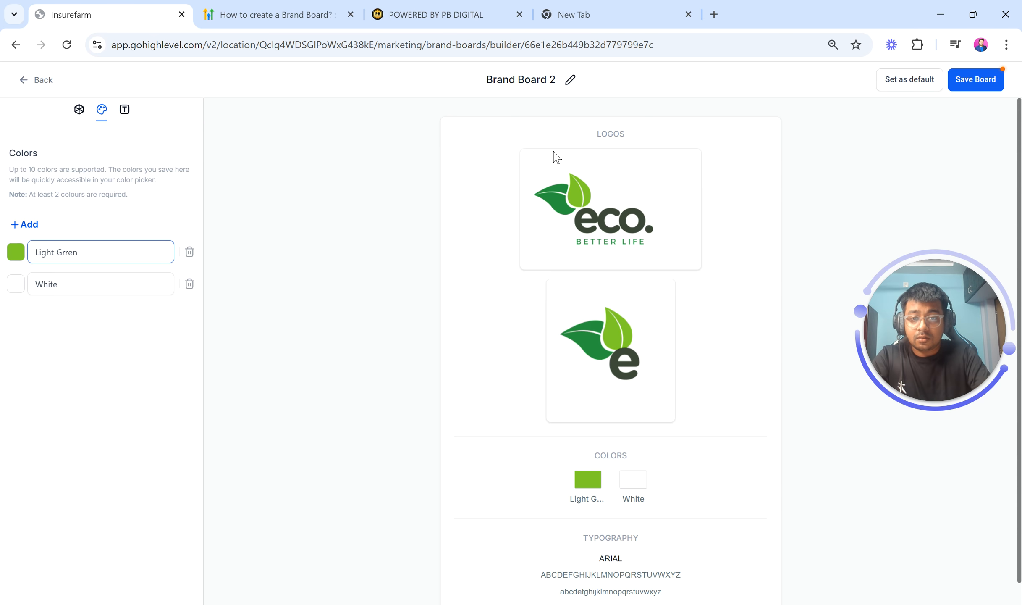
Sample the dark green leaf color from the eco logo with the ColorPick Eyedropper
{"action": "left_click", "coordinate": [918, 44]}
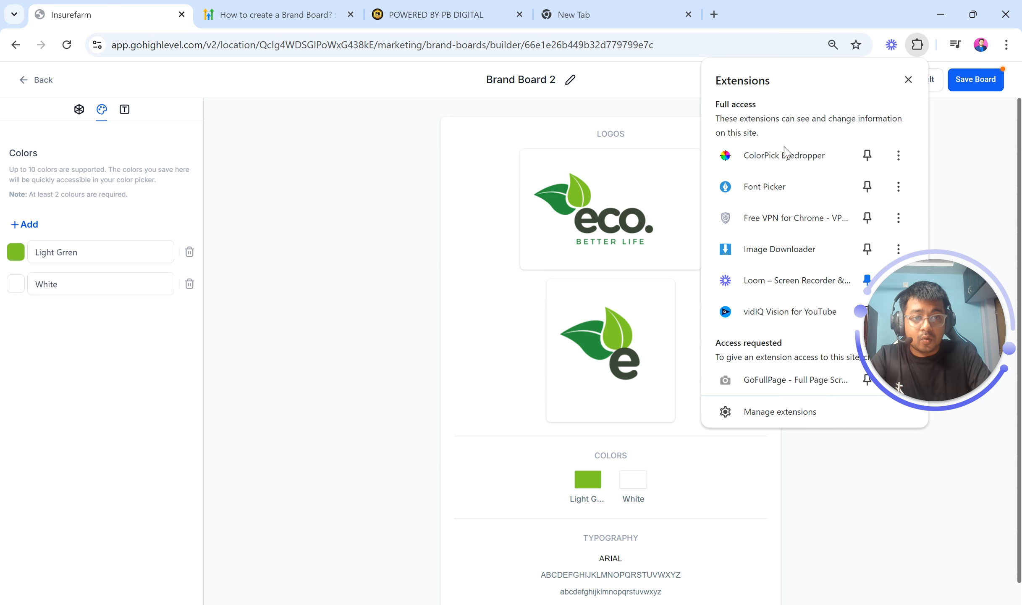
{"action": "left_click", "coordinate": [714, 164]}
{"action": "left_click", "coordinate": [558, 203]}
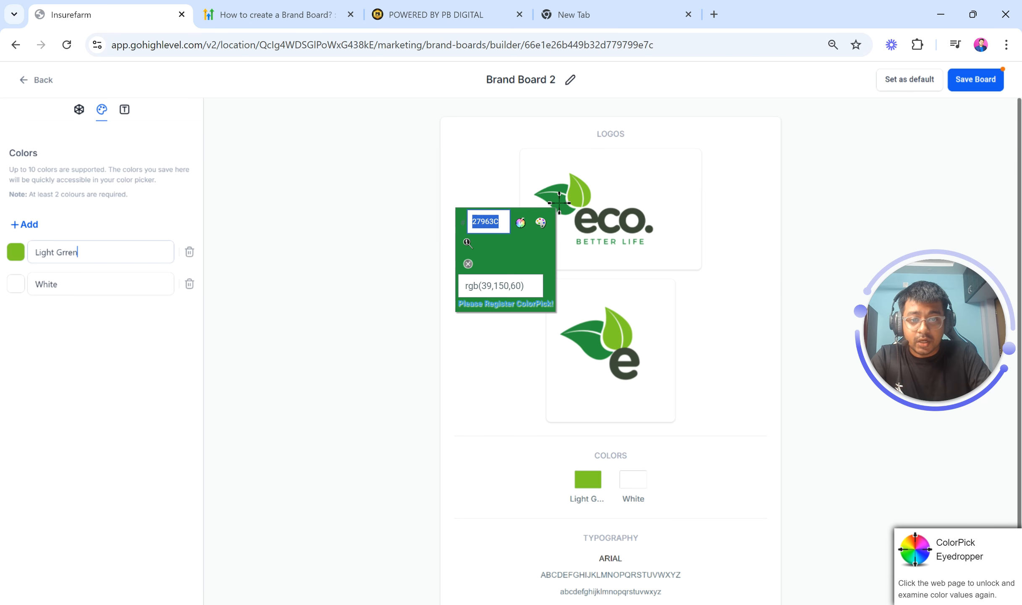
{"action": "left_click", "coordinate": [468, 263]}
Set the second brand color to #27963C and rename it Dark green
{"action": "left_click", "coordinate": [59, 281]}
{"action": "double_click", "coordinate": [47, 288]}
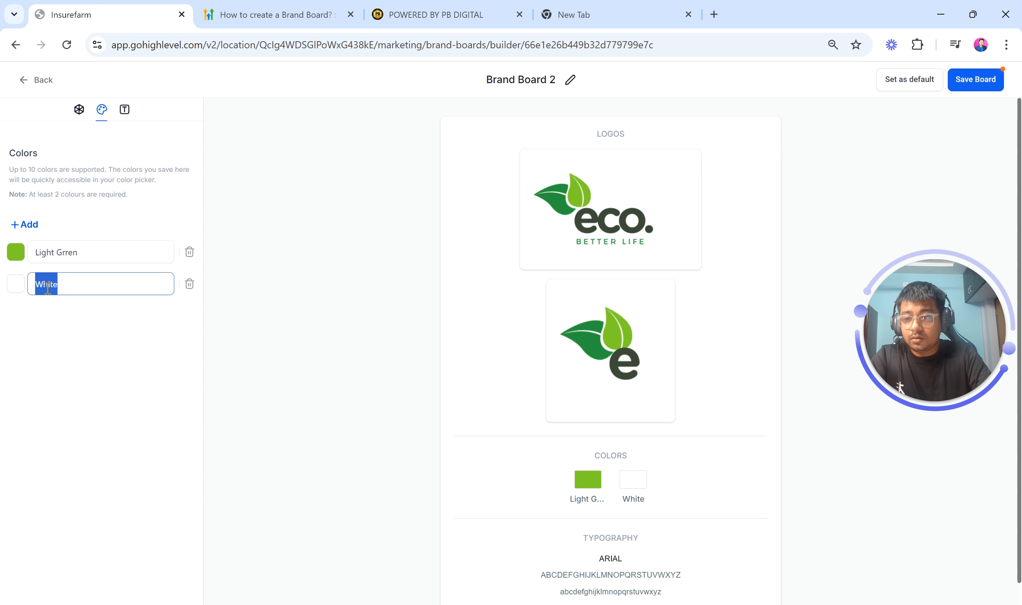
{"action": "left_click", "coordinate": [15, 285]}
{"action": "triple_click", "coordinate": [96, 420]}
{"action": "type", "text": "#27963C"}
{"action": "key", "text": "alt+Tab"}
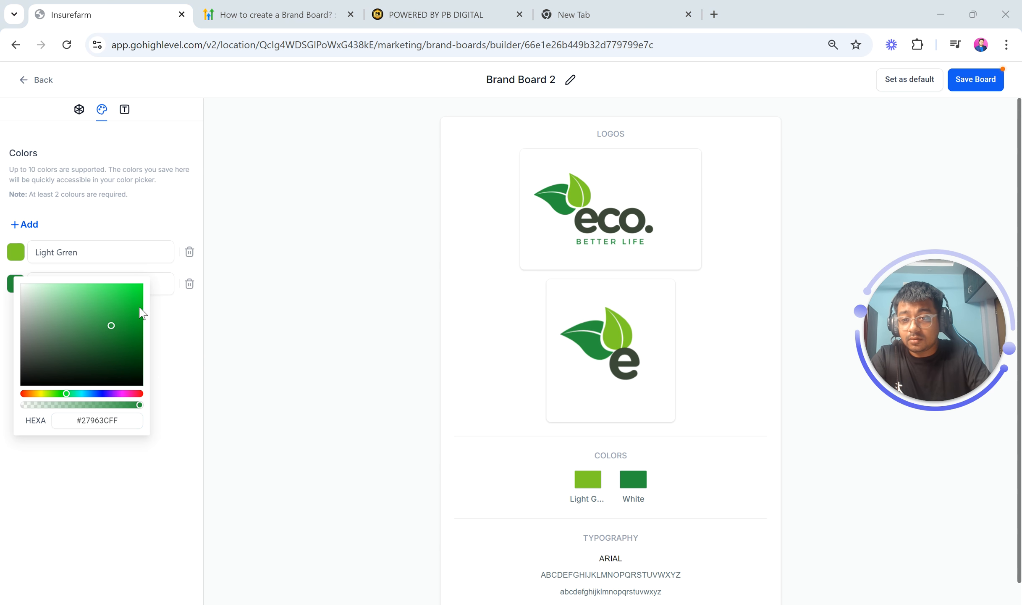
{"action": "left_click", "coordinate": [164, 305]}
{"action": "left_click", "coordinate": [59, 283]}
{"action": "double_click", "coordinate": [57, 283]}
{"action": "type", "text": "Dark"}
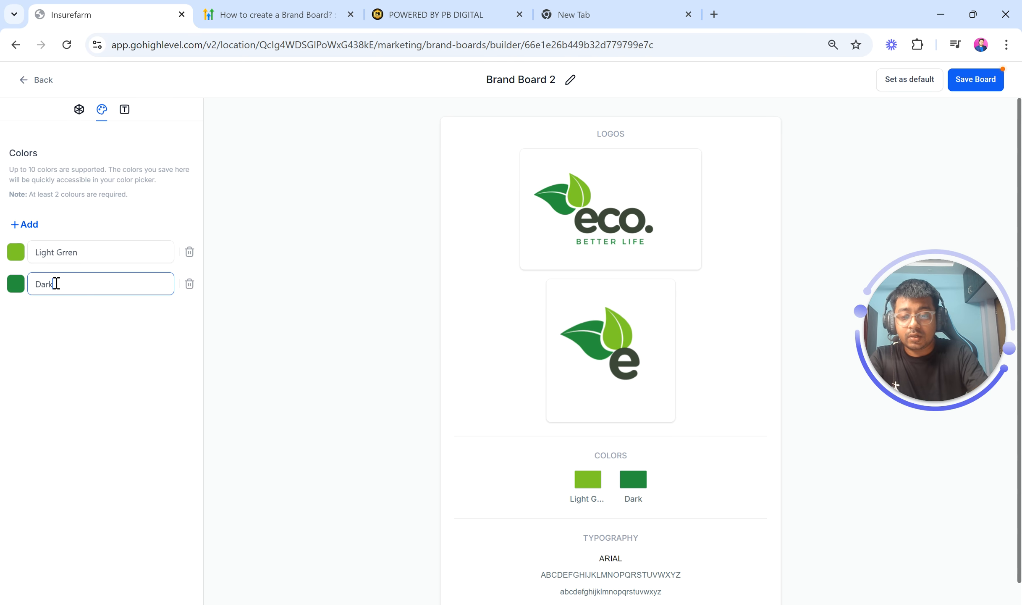
{"action": "type", "text": " green"}
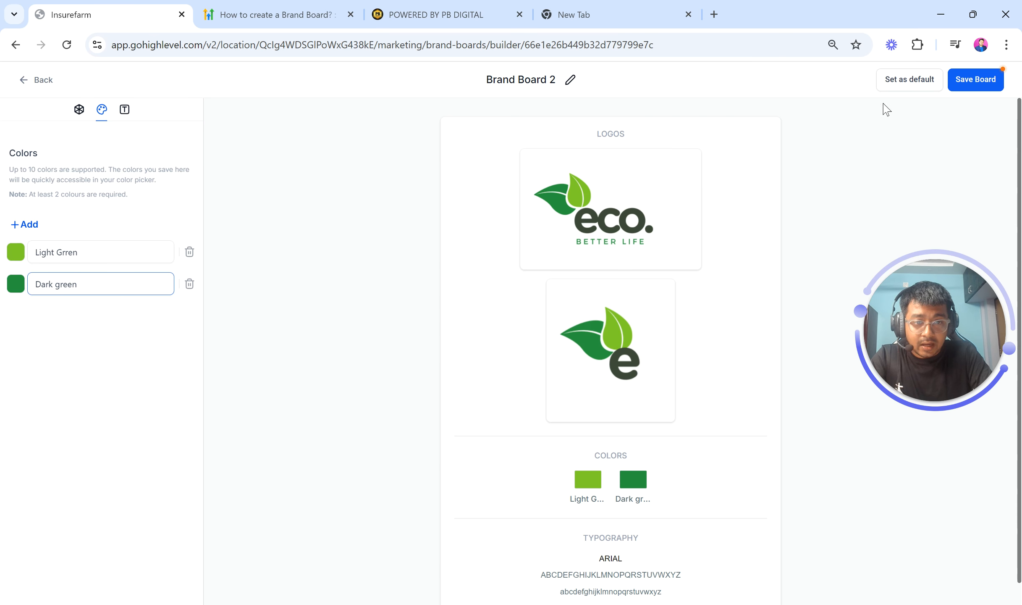
Sample the dark grey-green of the eco lettering with the ColorPick Eyedropper
{"action": "left_click", "coordinate": [919, 44]}
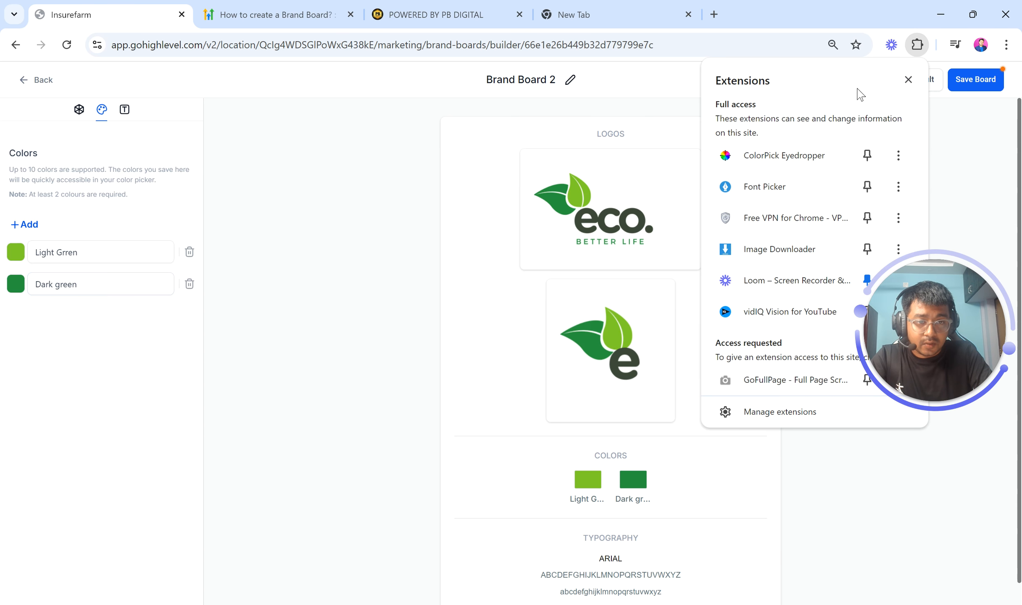
{"action": "left_click", "coordinate": [781, 155]}
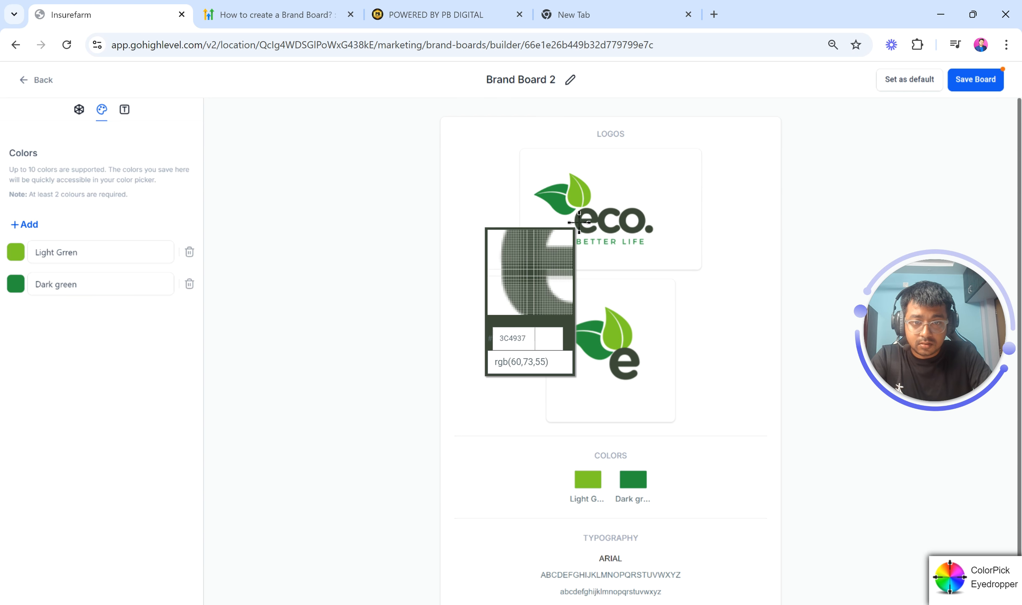
{"action": "left_click", "coordinate": [578, 222]}
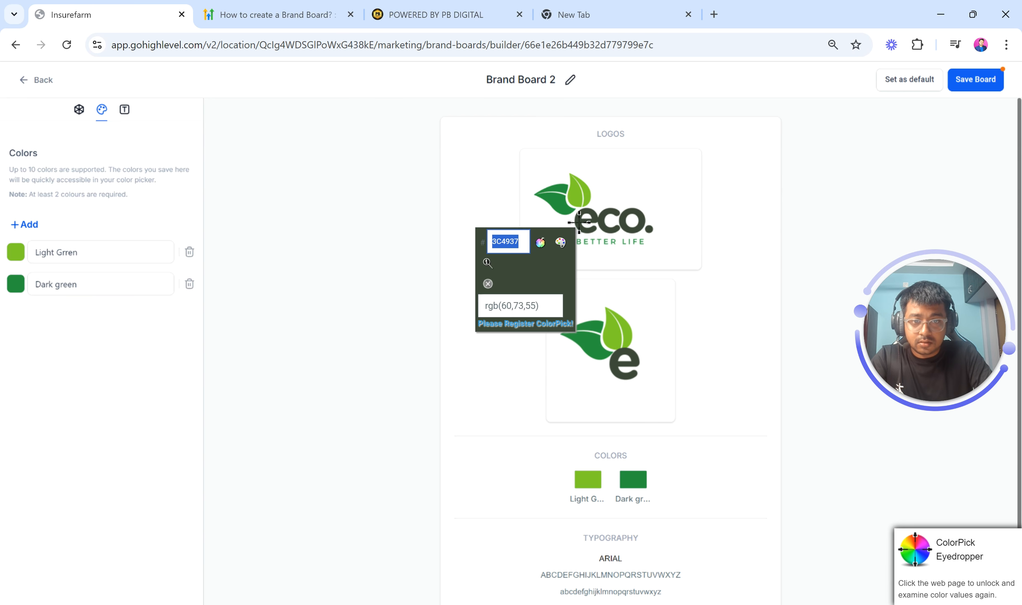
{"action": "left_click", "coordinate": [491, 280]}
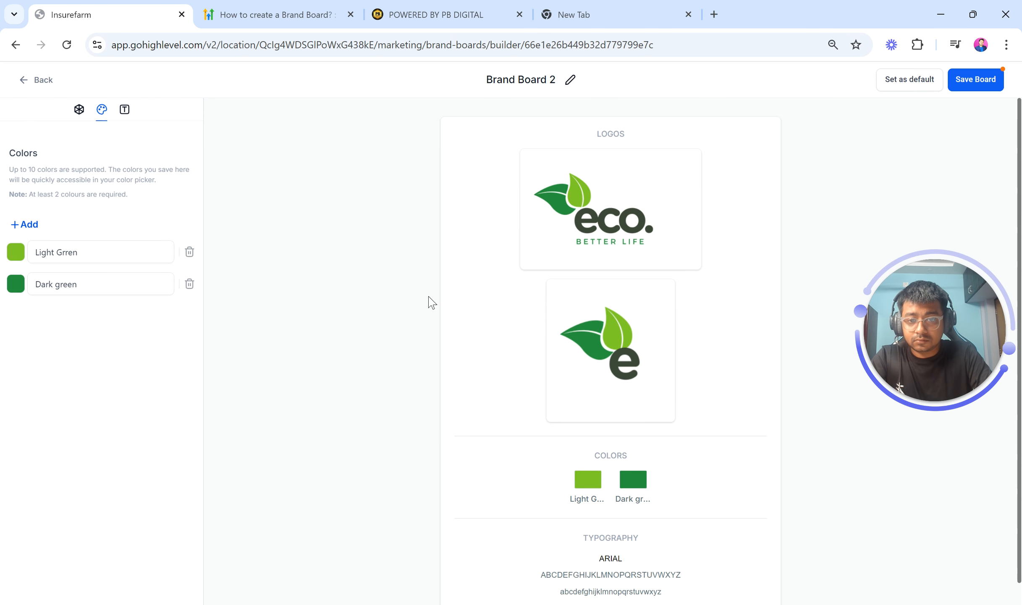
Add a third brand color set to #3C4937 and name it Grey Green
{"action": "left_click", "coordinate": [23, 224]}
{"action": "left_click", "coordinate": [16, 316]}
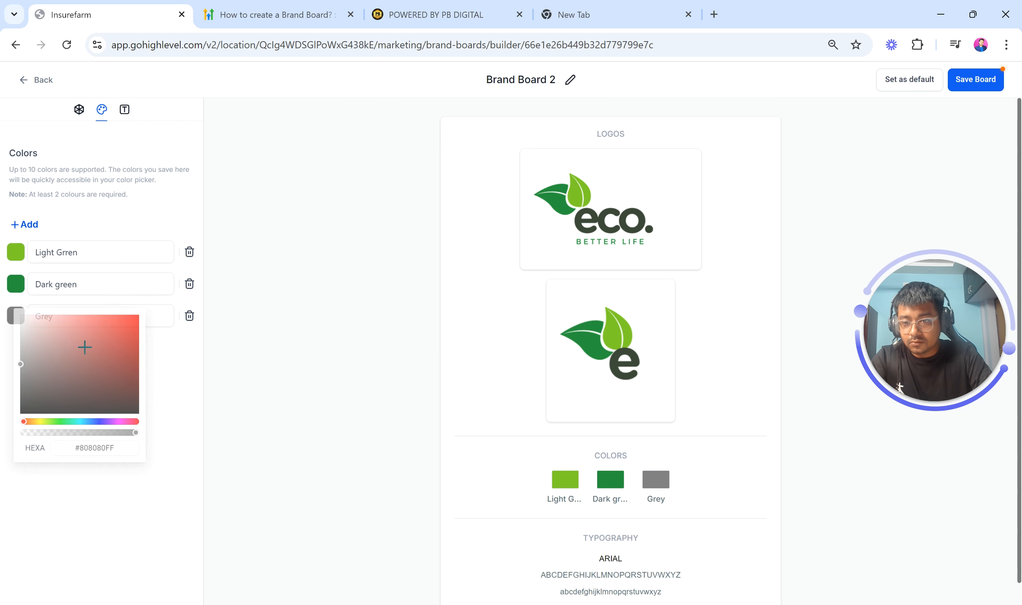
{"action": "left_click", "coordinate": [103, 450]}
{"action": "type", "text": "#3C4937"}
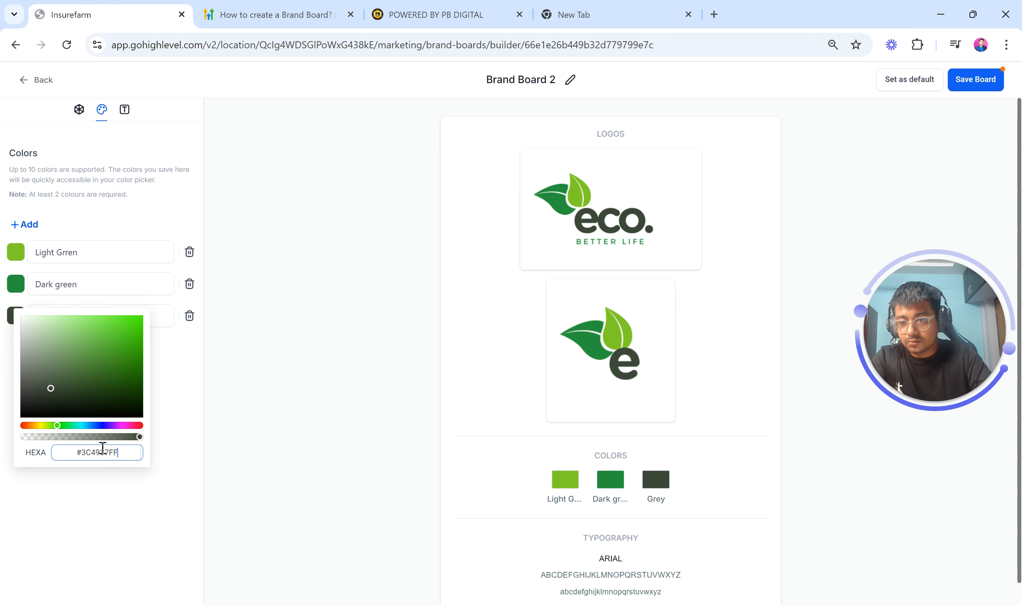
{"action": "left_click", "coordinate": [180, 348]}
{"action": "left_click", "coordinate": [39, 317]}
{"action": "double_click", "coordinate": [39, 317]}
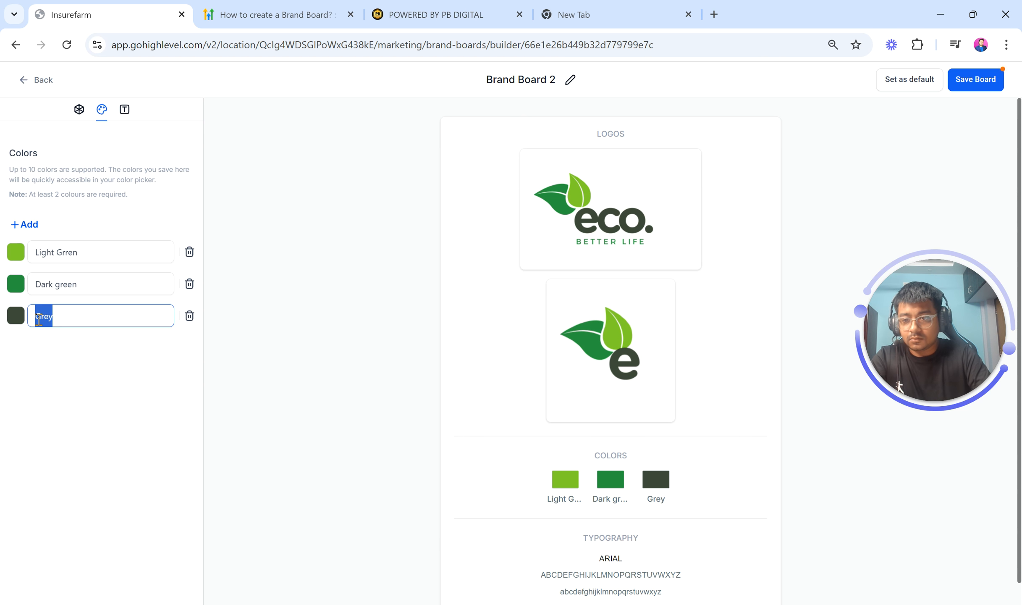
{"action": "left_click", "coordinate": [73, 321]}
{"action": "type", "text": "Green"}
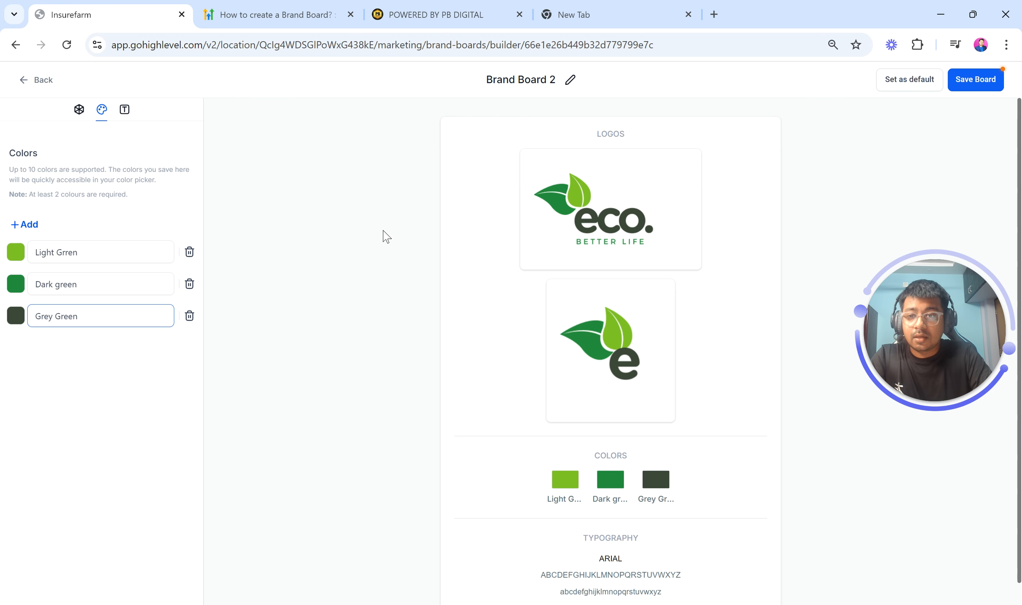
In typography, set Font 1 to Roboto and add a second font set to Poppins
{"action": "left_click", "coordinate": [125, 109]}
{"action": "left_click", "coordinate": [65, 271]}
{"action": "left_click", "coordinate": [62, 294]}
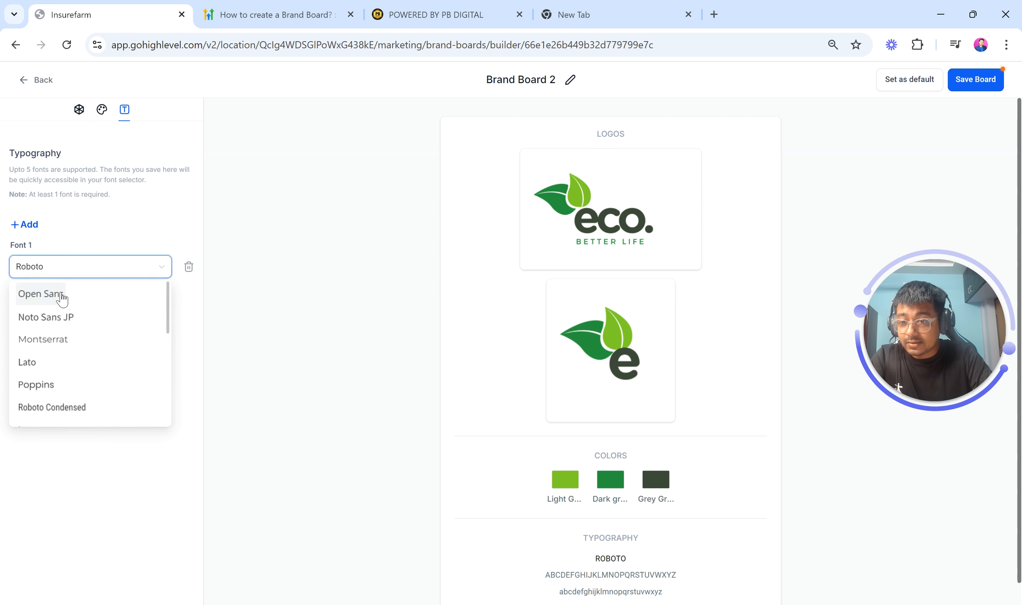
{"action": "left_click", "coordinate": [29, 225]}
{"action": "left_click", "coordinate": [55, 315]}
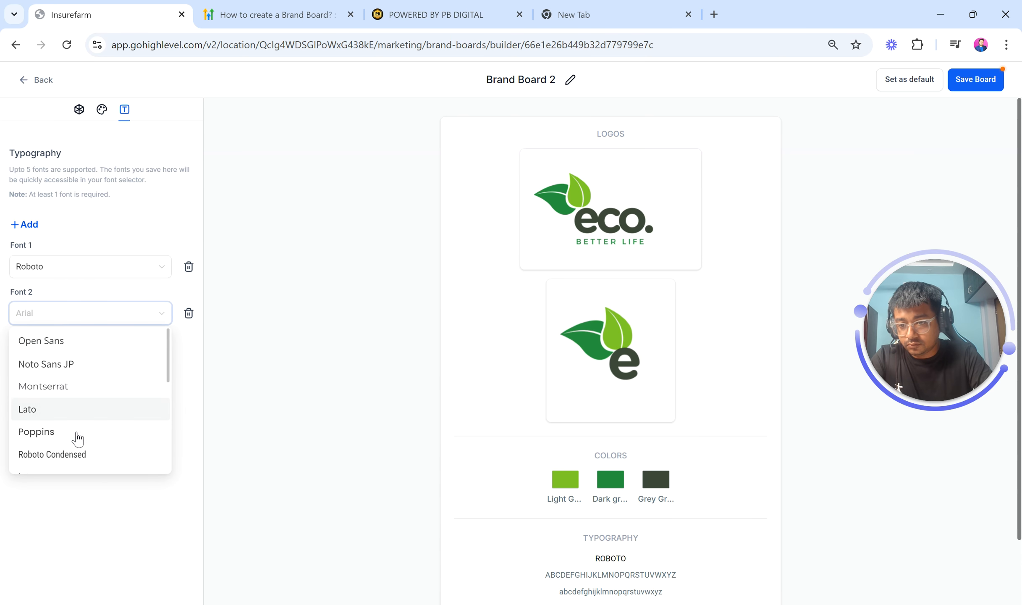
{"action": "scroll", "coordinate": [75, 433], "scroll_direction": "down", "scroll_amount": 1}
{"action": "left_click", "coordinate": [70, 397]}
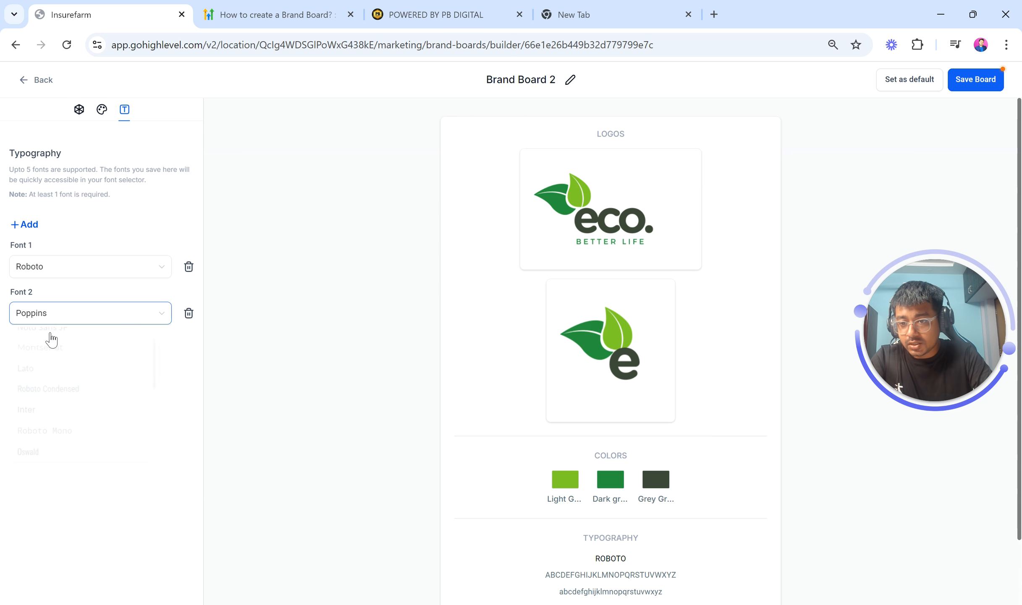
Add a third font set to Ubuntu and save the brand board
{"action": "left_click", "coordinate": [29, 230]}
{"action": "left_click", "coordinate": [48, 362]}
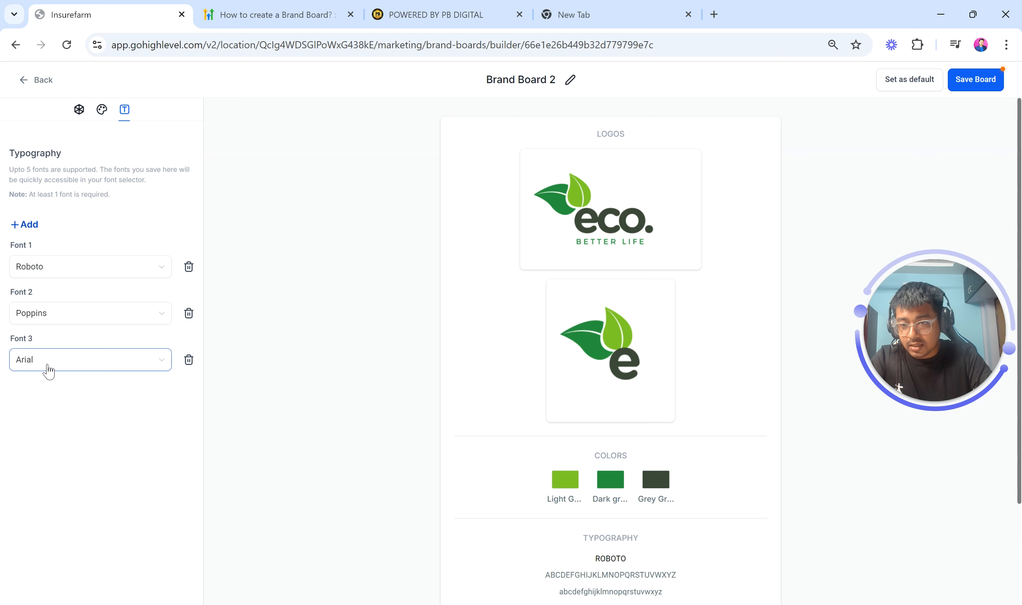
{"action": "scroll", "coordinate": [94, 470], "scroll_direction": "down", "scroll_amount": 5}
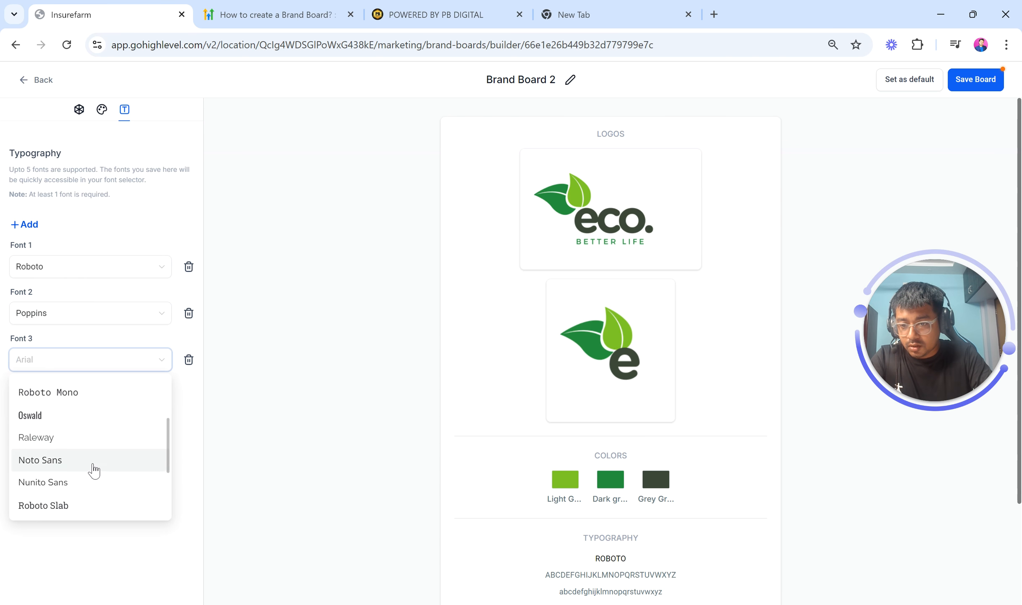
{"action": "scroll", "coordinate": [92, 468], "scroll_direction": "down", "scroll_amount": 3}
{"action": "scroll", "coordinate": [90, 471], "scroll_direction": "up", "scroll_amount": 3}
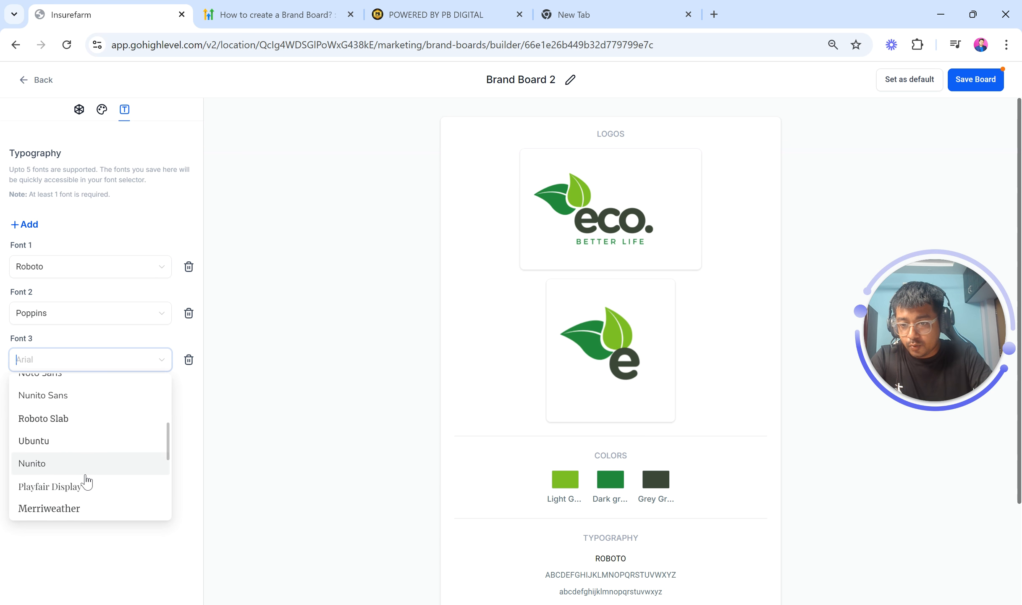
{"action": "left_click", "coordinate": [62, 445]}
{"action": "left_click", "coordinate": [978, 83]}
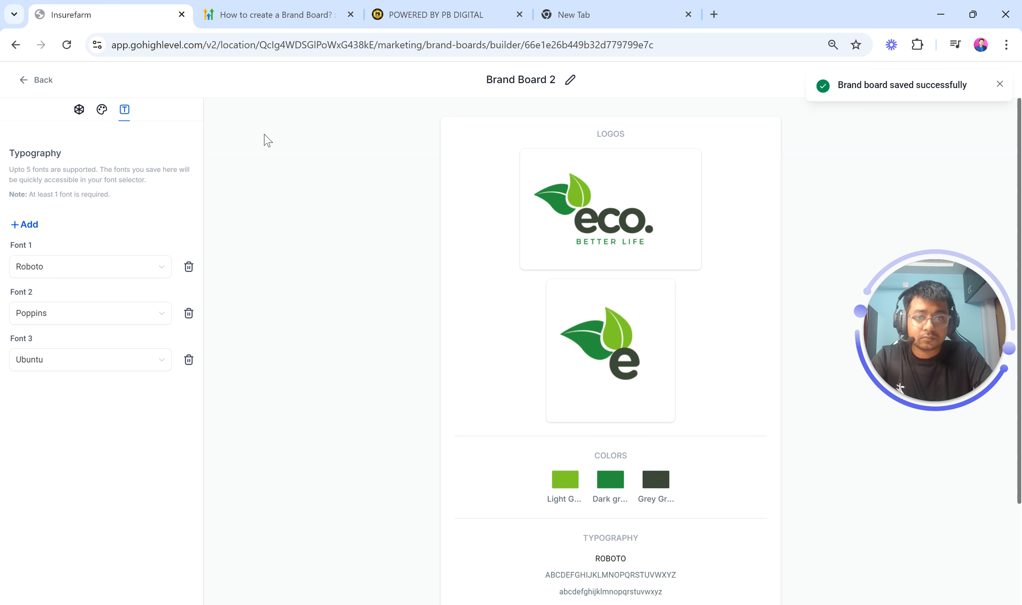
Reopen Brand Board 2 for editing, rename it PB DIGITAL BB 2 and save the board
{"action": "left_click", "coordinate": [35, 81]}
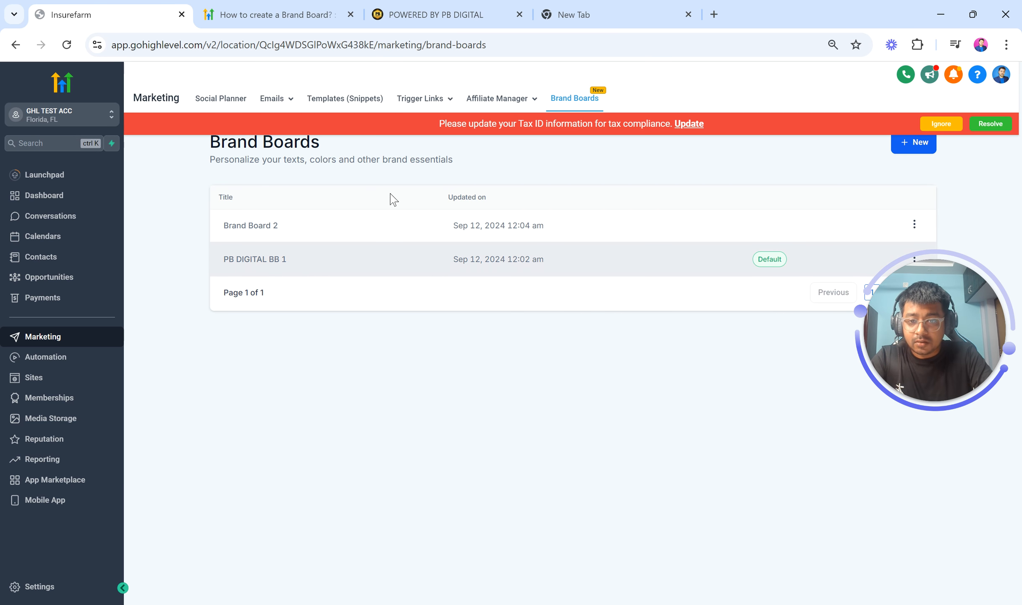
{"action": "left_click", "coordinate": [914, 223]}
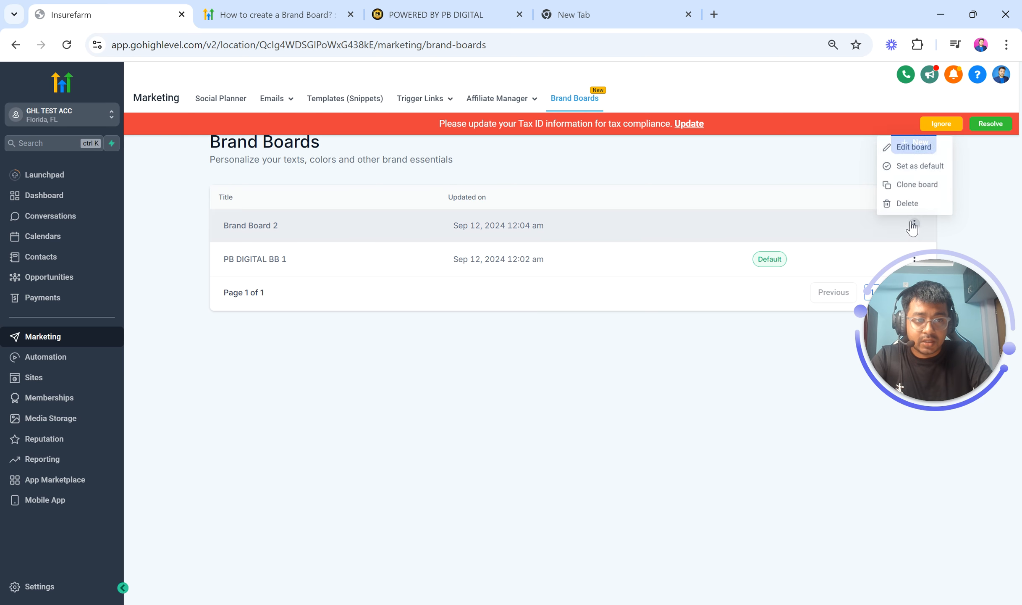
{"action": "left_click", "coordinate": [907, 145]}
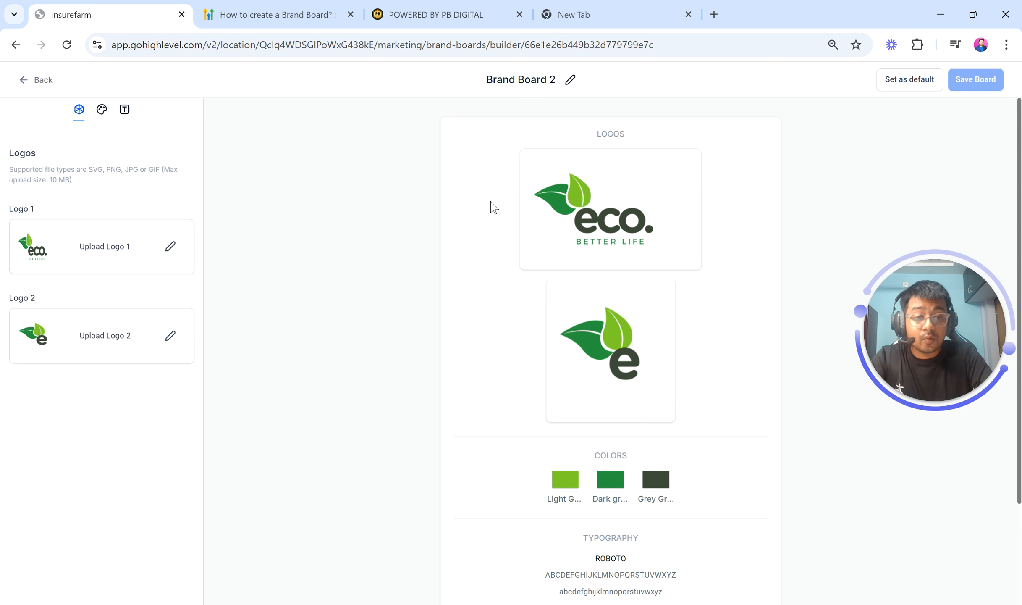
{"action": "left_click", "coordinate": [533, 90]}
{"action": "triple_click", "coordinate": [534, 89]}
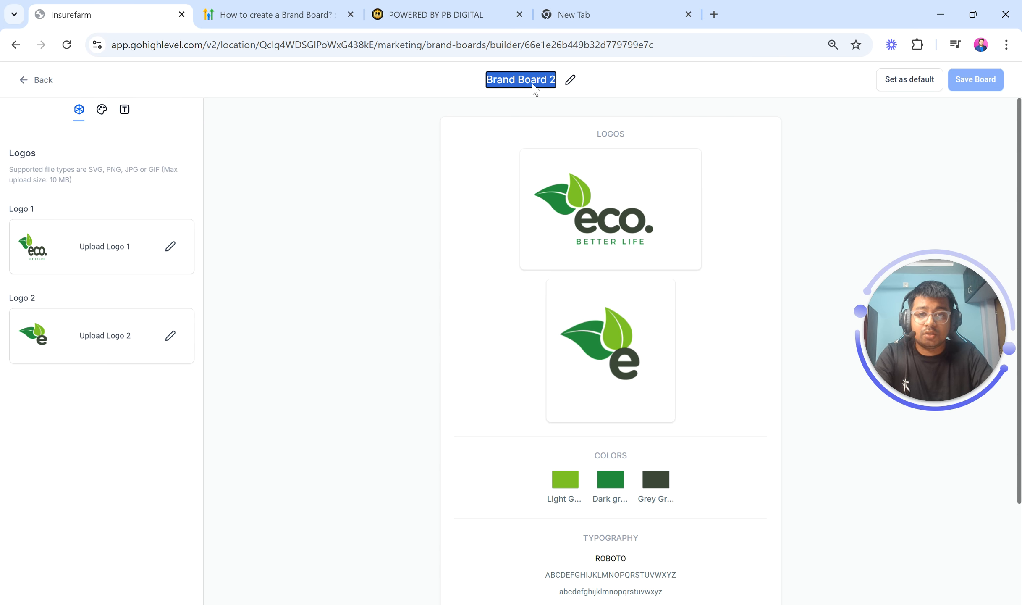
{"action": "type", "text": "PB DIGITAL BB 2"}
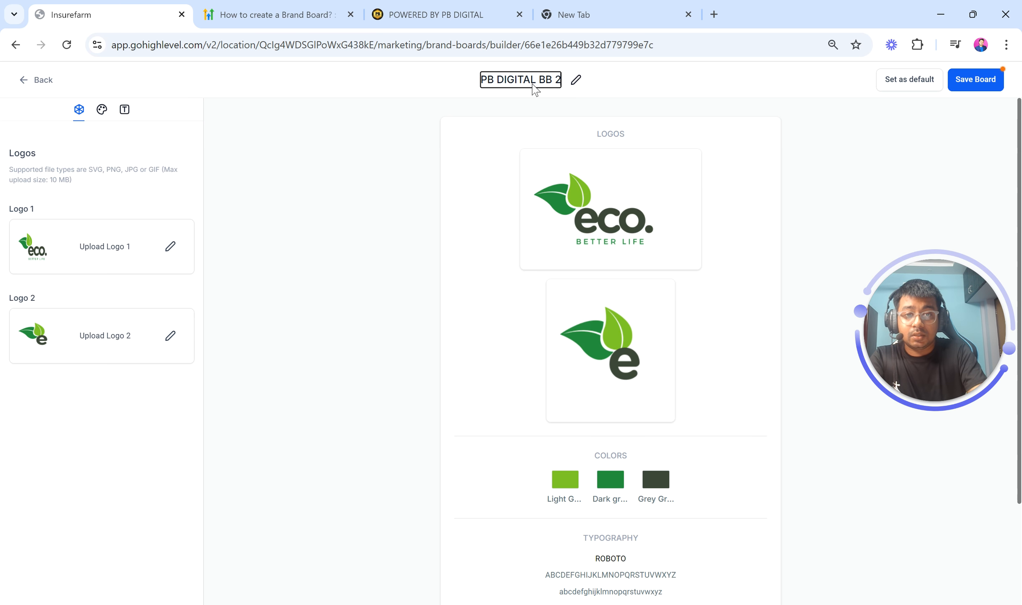
{"action": "left_click", "coordinate": [978, 82]}
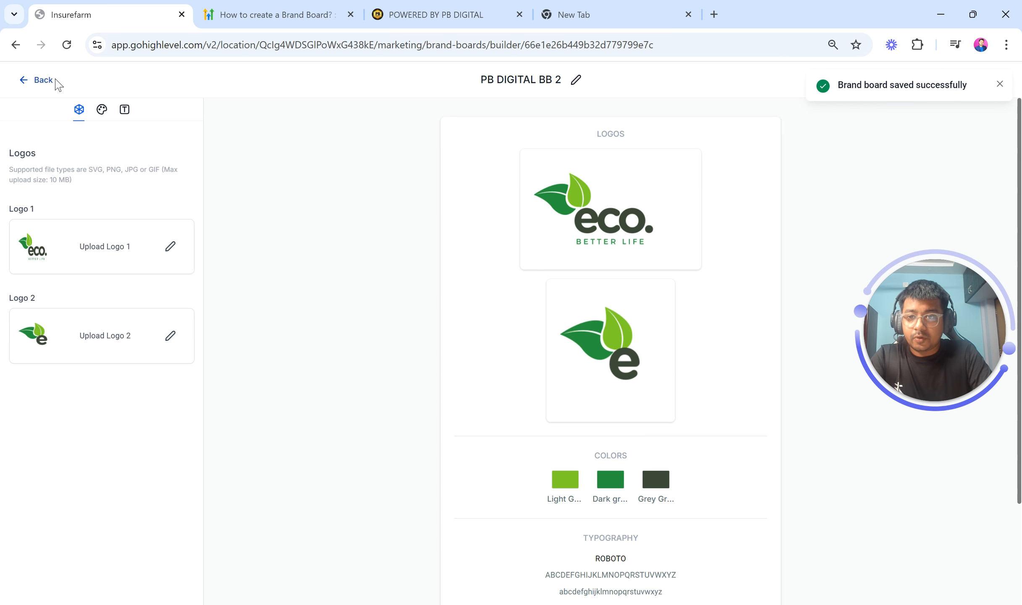
Reopen PB DIGITAL BB 2 and set it as the default brand board
{"action": "left_click", "coordinate": [42, 79]}
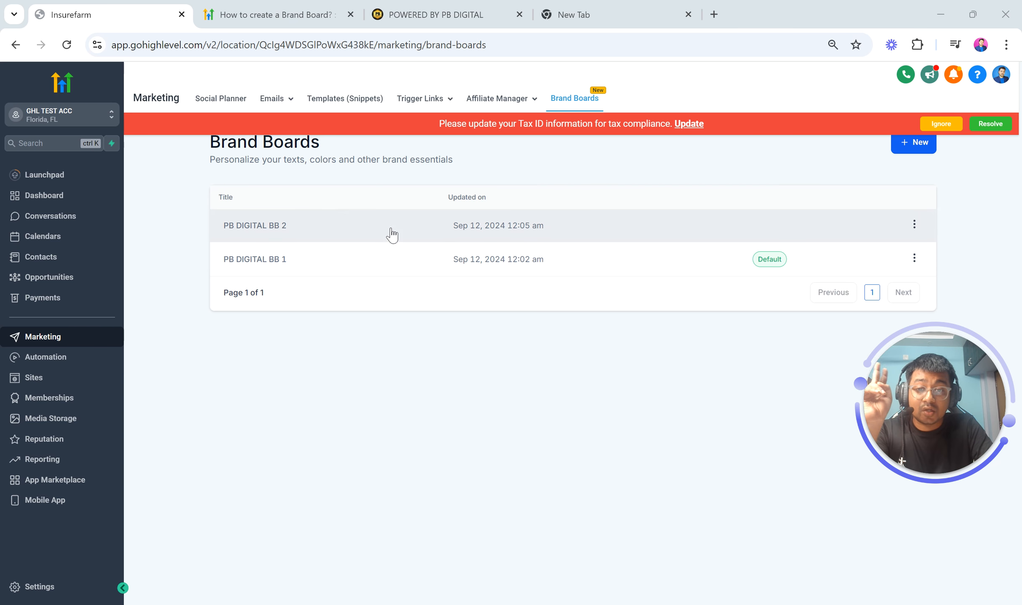
{"action": "left_click", "coordinate": [914, 225]}
{"action": "left_click", "coordinate": [892, 147]}
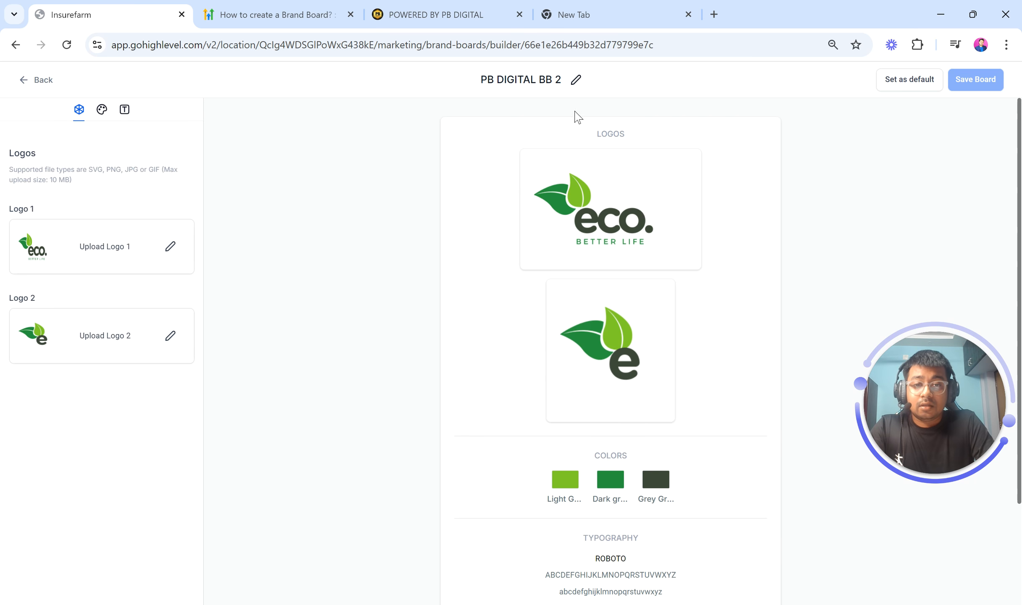
{"action": "scroll", "coordinate": [922, 90], "scroll_direction": "up", "scroll_amount": 4}
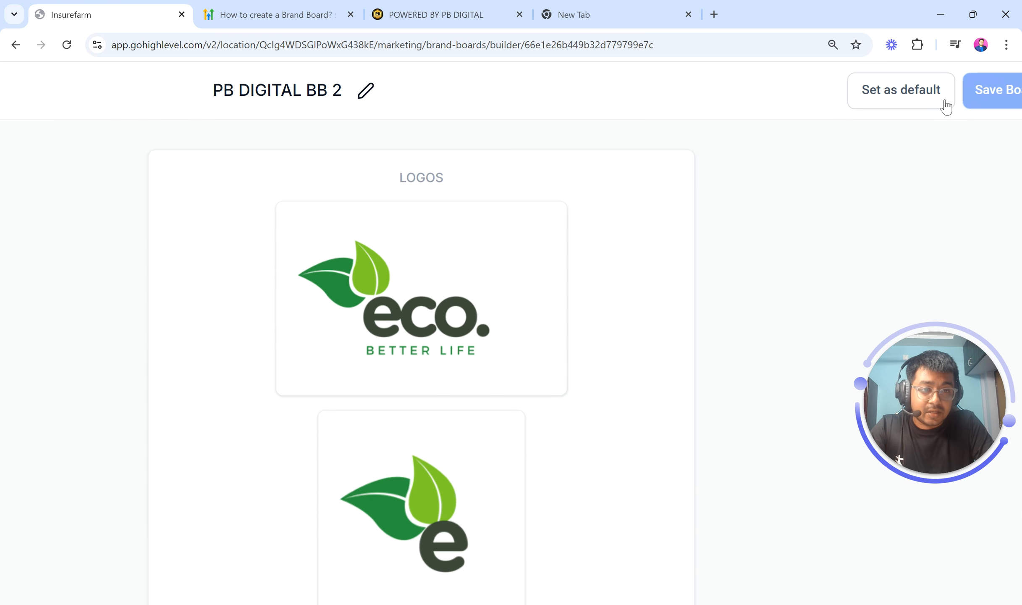
{"action": "scroll", "coordinate": [903, 116], "scroll_direction": "right", "scroll_amount": 3}
{"action": "scroll", "coordinate": [844, 116], "scroll_direction": "down", "scroll_amount": 4}
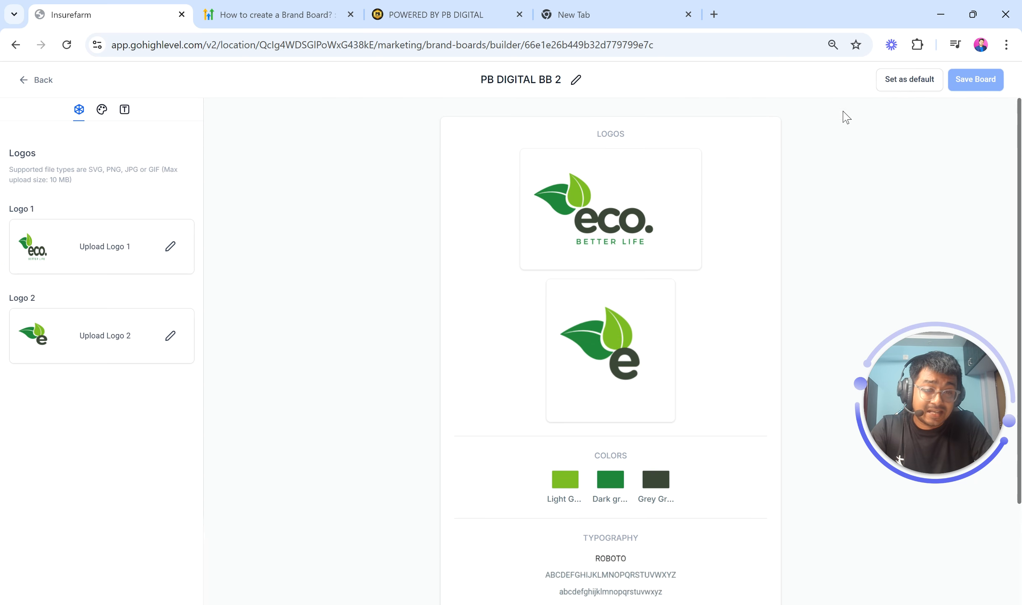
{"action": "left_click", "coordinate": [903, 81]}
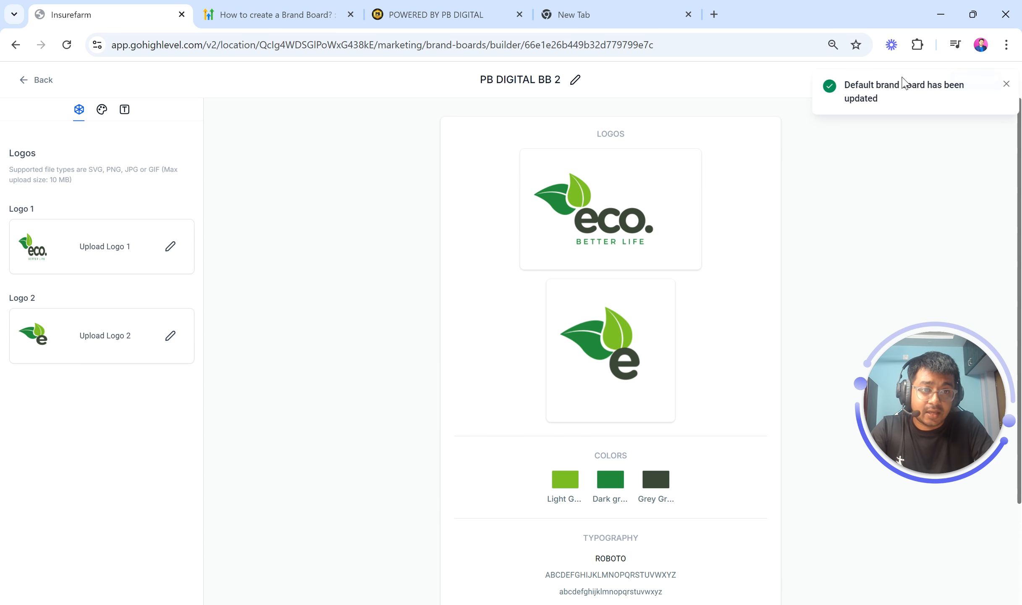
{"action": "left_click", "coordinate": [999, 85]}
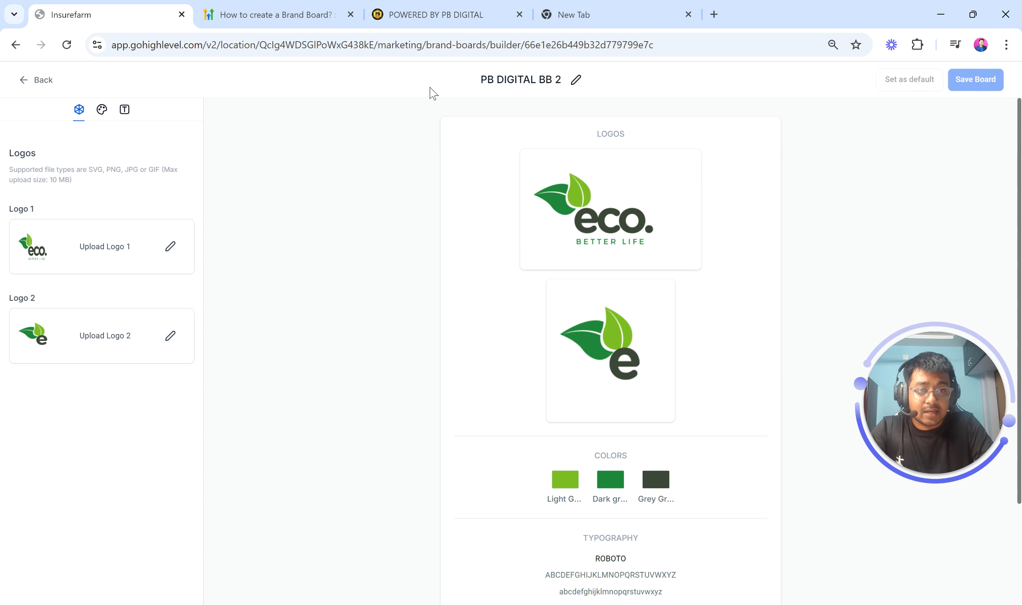
{"action": "left_click", "coordinate": [32, 83]}
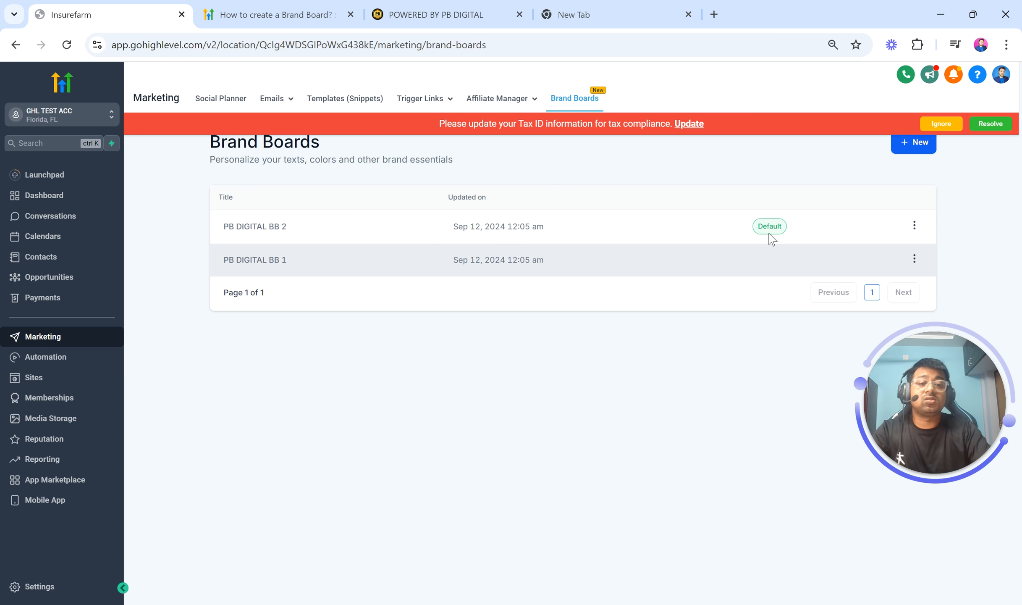
Inspect the logo files stored in the PB DIGITAL BB 1 and PB DIGITAL BB 2 folders under Media Storage's Brand Boards folder
{"action": "left_click", "coordinate": [940, 125]}
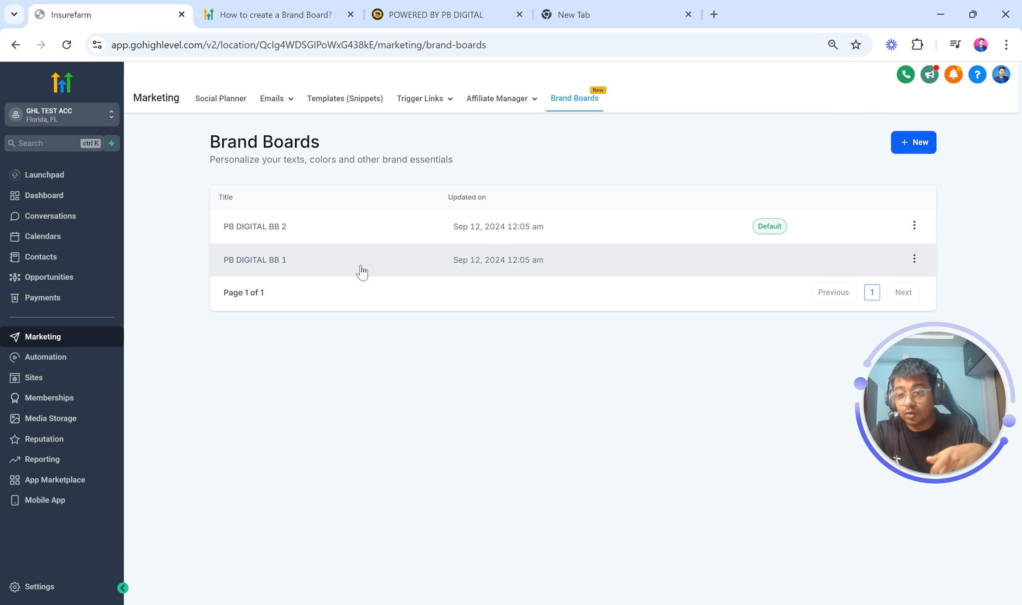
{"action": "left_click", "coordinate": [49, 420]}
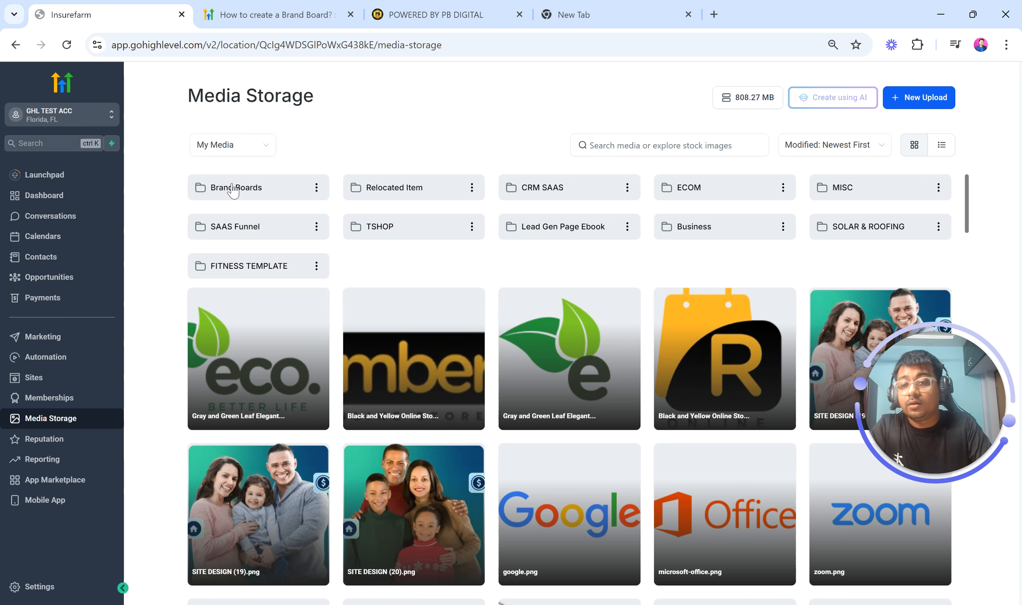
{"action": "left_click", "coordinate": [233, 189]}
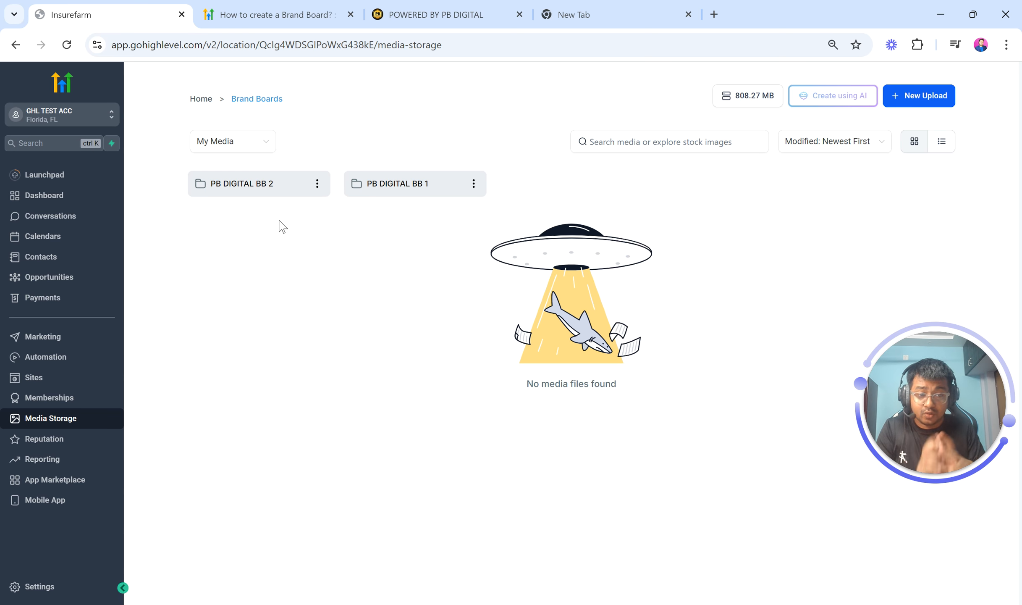
{"action": "left_click", "coordinate": [370, 187]}
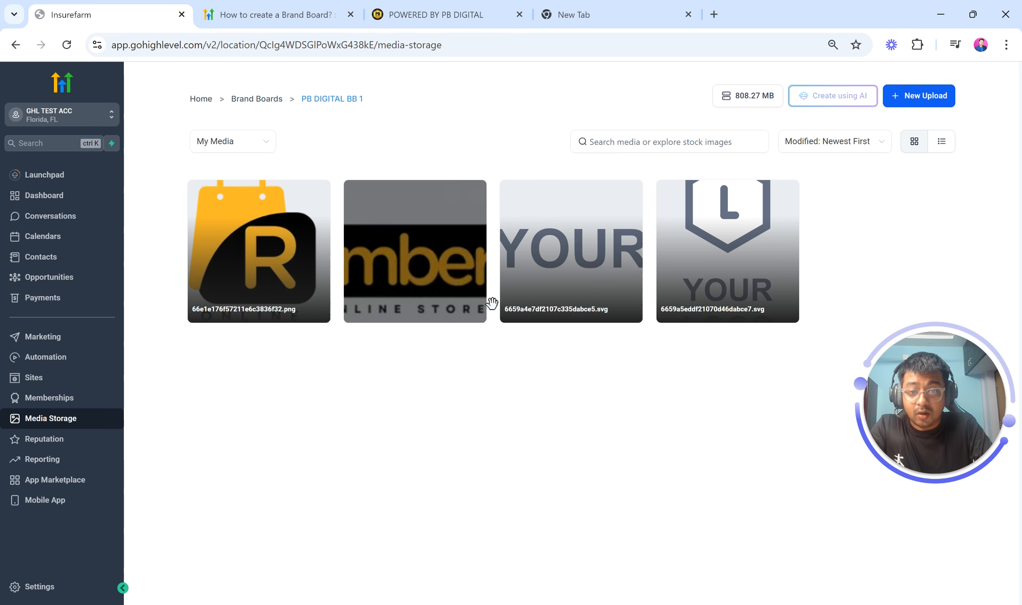
{"action": "left_click", "coordinate": [243, 101]}
{"action": "left_click", "coordinate": [231, 190]}
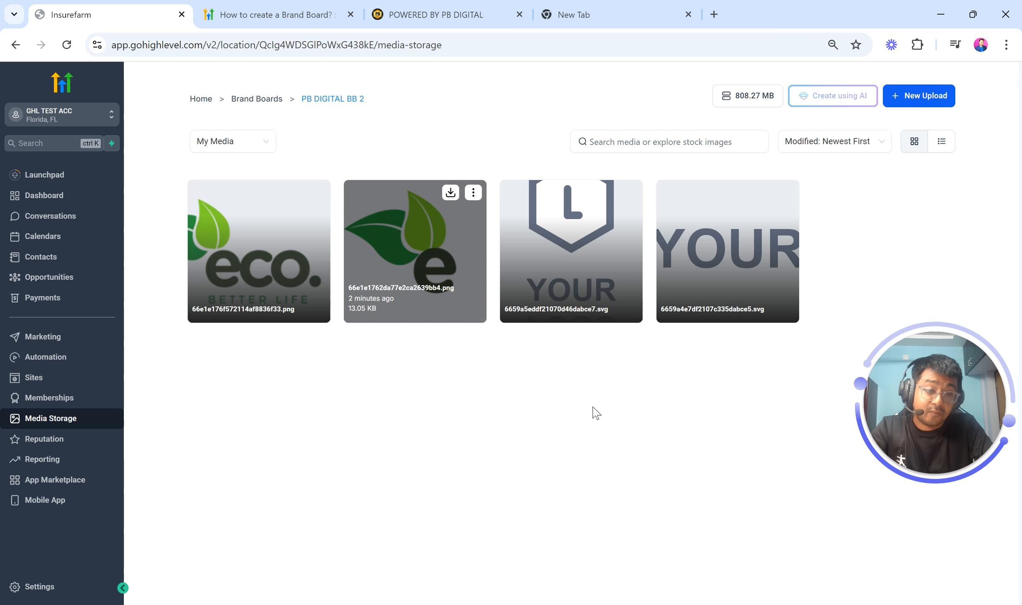
Open the BB DEMO email template from the marketing email templates
{"action": "left_click", "coordinate": [59, 349]}
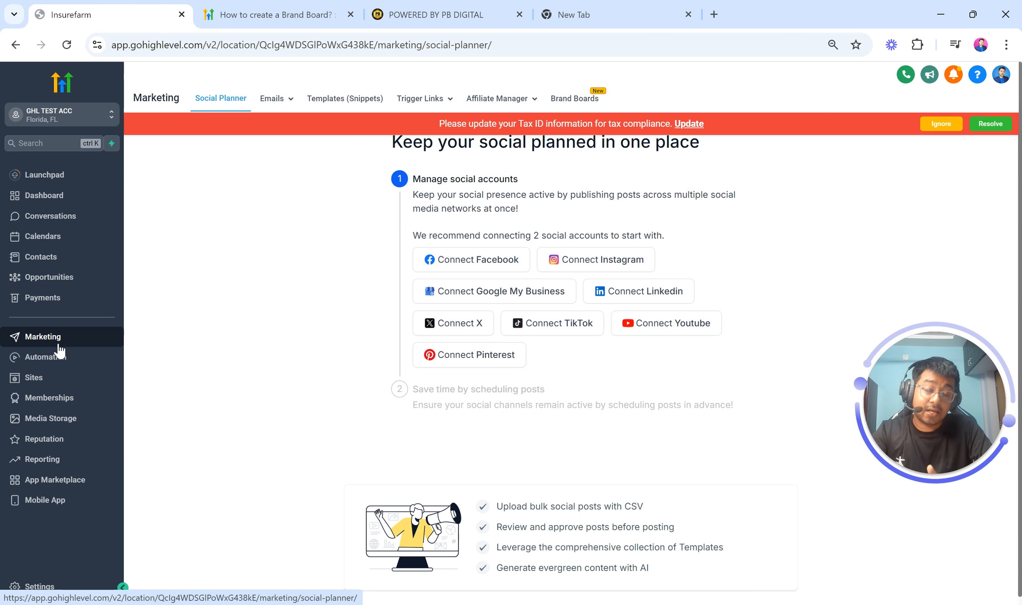
{"action": "left_click", "coordinate": [941, 125]}
{"action": "mouse_move", "coordinate": [287, 103]}
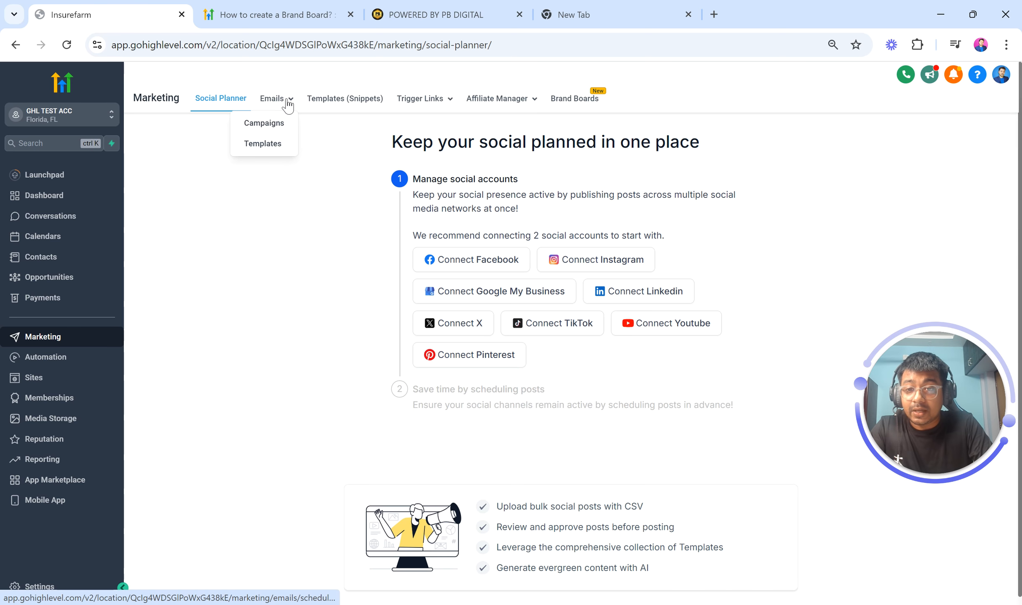
{"action": "left_click", "coordinate": [269, 144]}
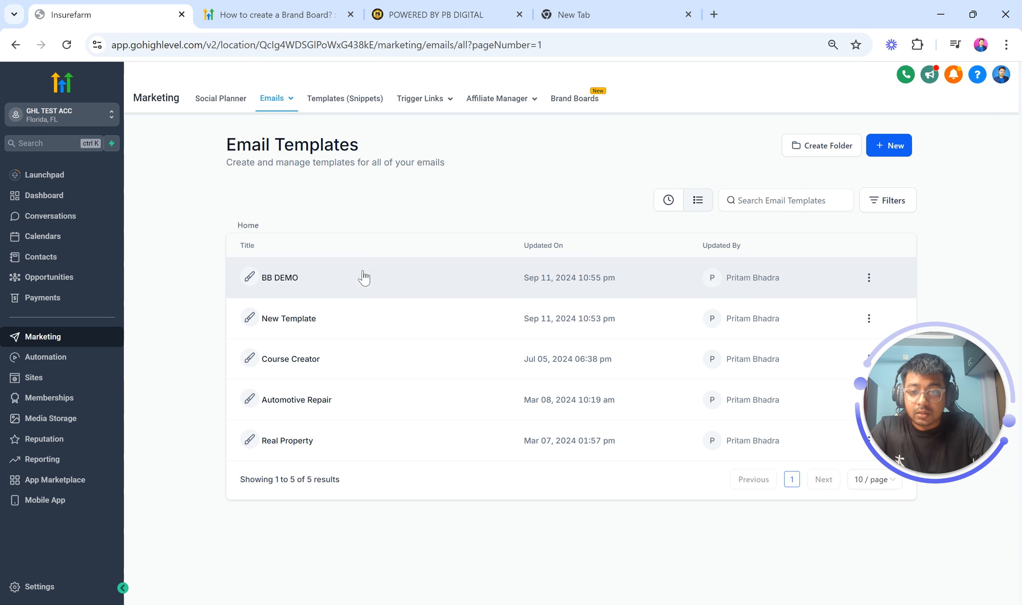
{"action": "left_click", "coordinate": [281, 285]}
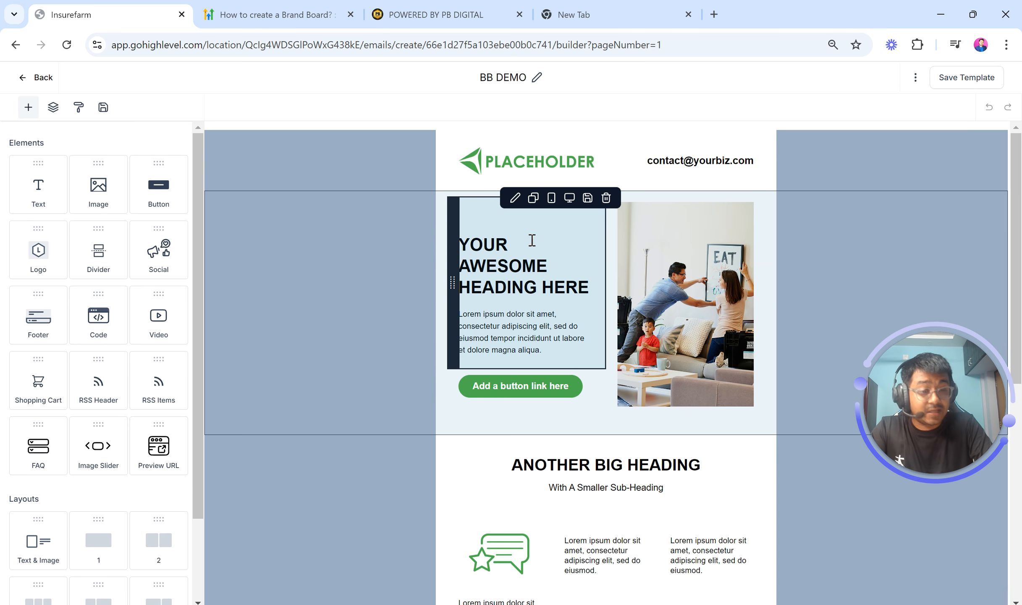
{"action": "scroll", "coordinate": [598, 319], "scroll_direction": "down", "scroll_amount": 10}
{"action": "scroll", "coordinate": [599, 319], "scroll_direction": "up", "scroll_amount": 10}
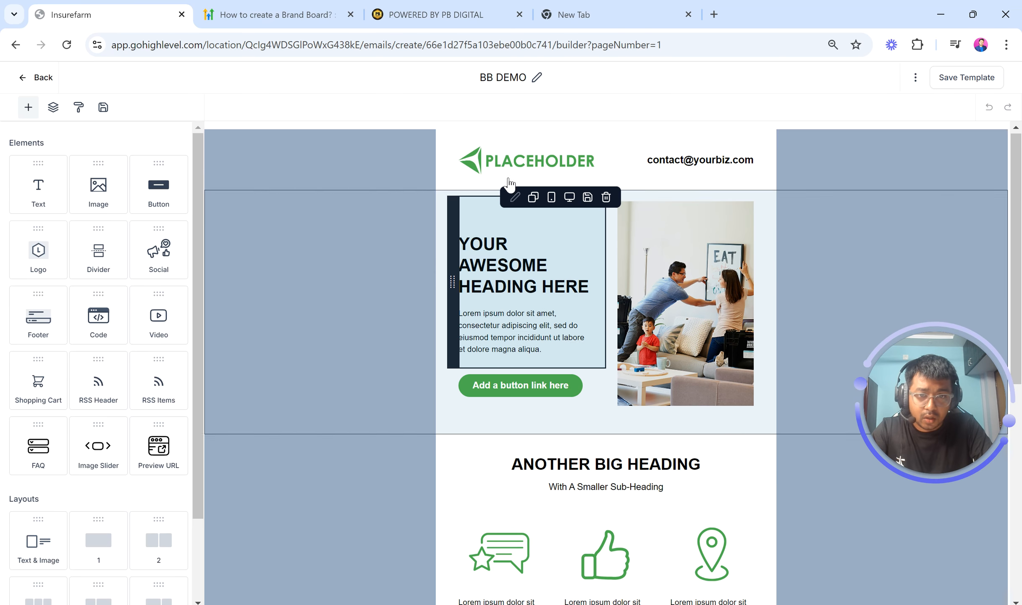
Replace the template's PLACEHOLDER logo image with the eco logo from the PB DIGITAL BB 2 brand board folder
{"action": "left_click", "coordinate": [498, 165]}
{"action": "left_click", "coordinate": [498, 165]}
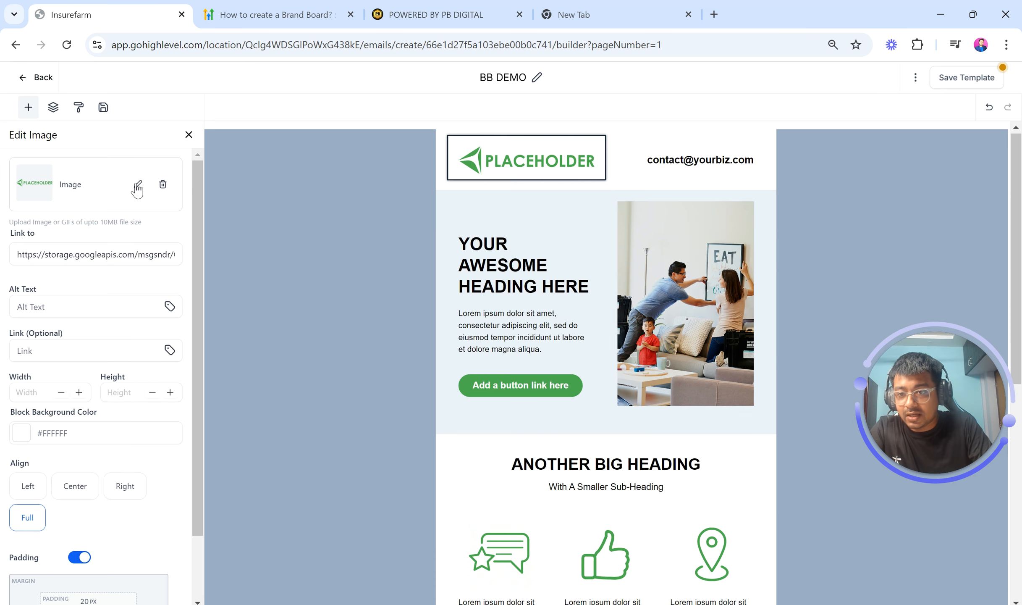
{"action": "left_click", "coordinate": [139, 186]}
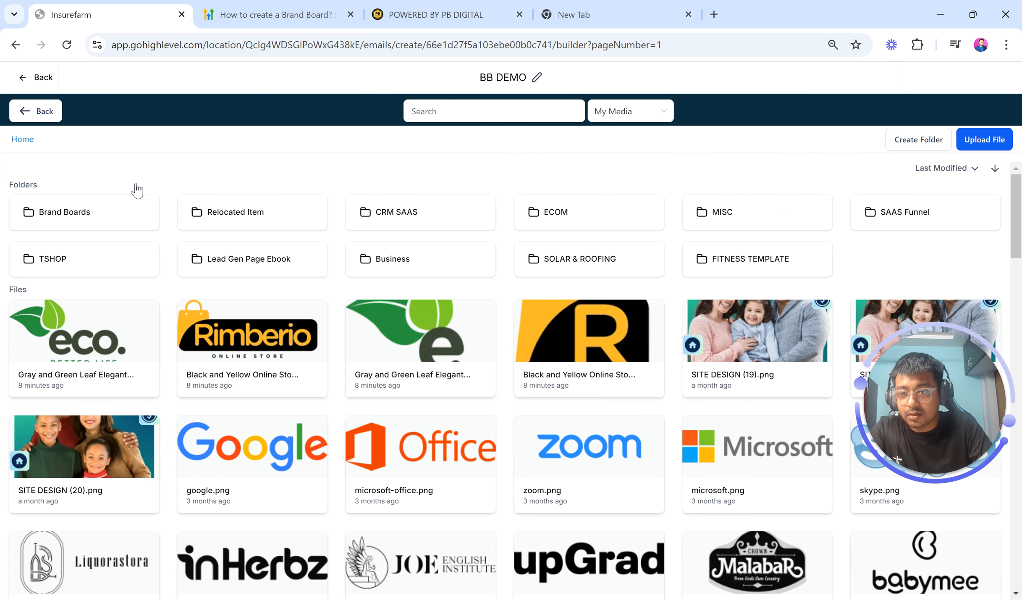
{"action": "left_click", "coordinate": [96, 215]}
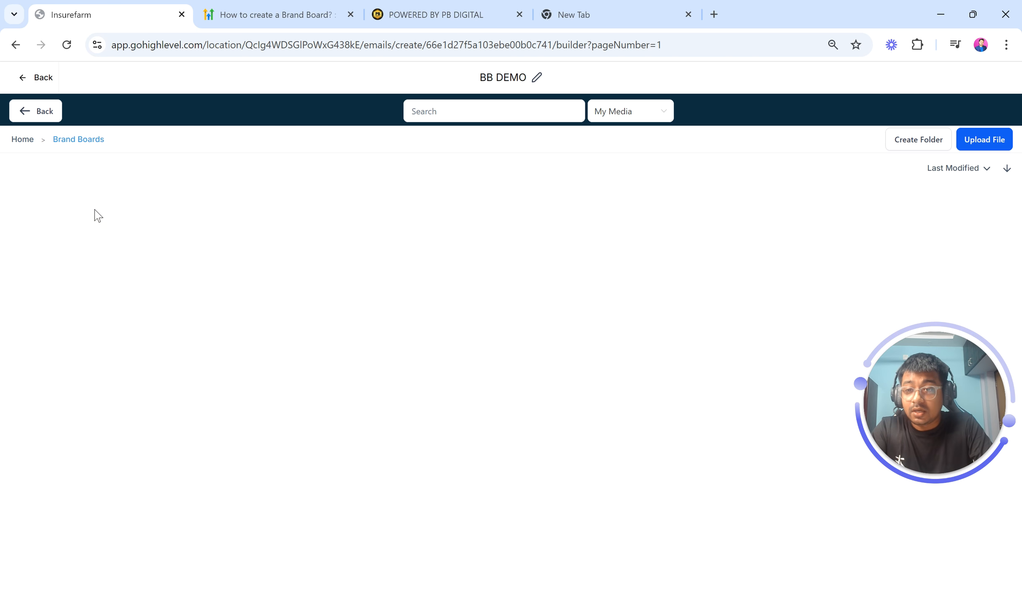
{"action": "left_click", "coordinate": [236, 218]}
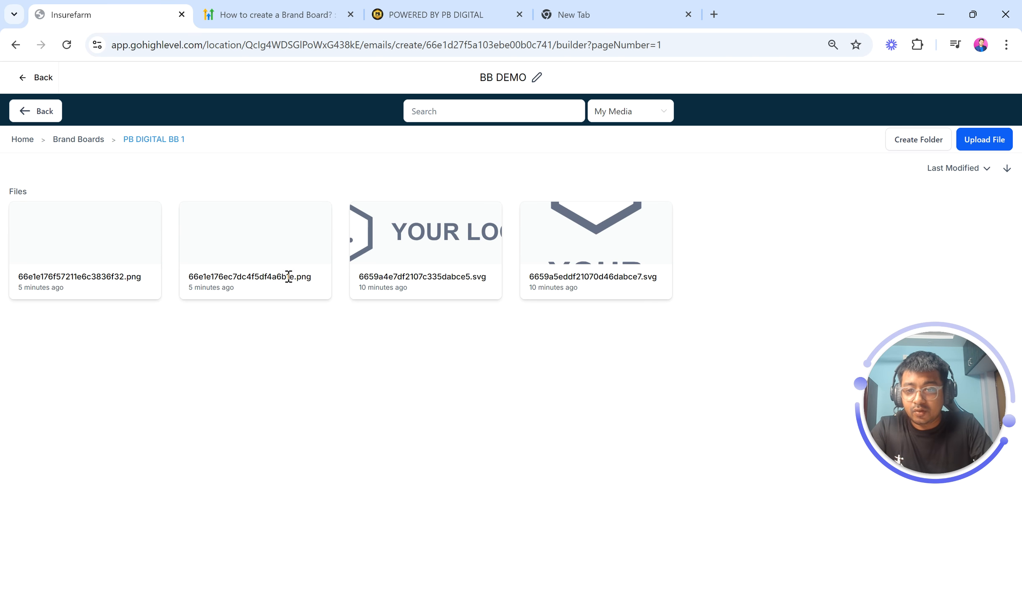
{"action": "left_click", "coordinate": [64, 142]}
{"action": "left_click", "coordinate": [67, 229]}
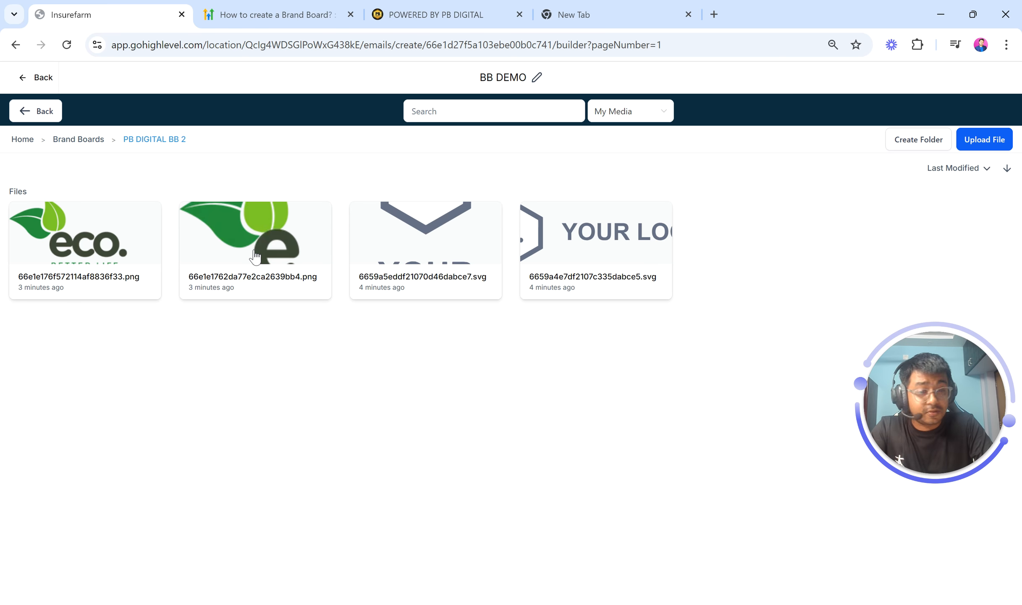
{"action": "left_click", "coordinate": [119, 248]}
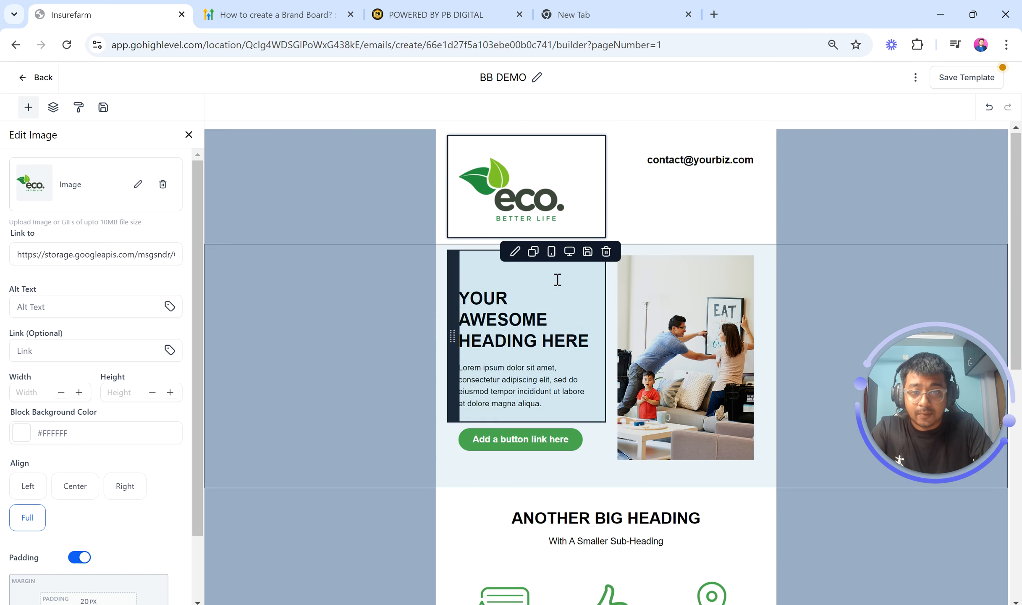
Apply the brand font Ubuntu to the word YOUR in the main heading
{"action": "left_click", "coordinate": [539, 319]}
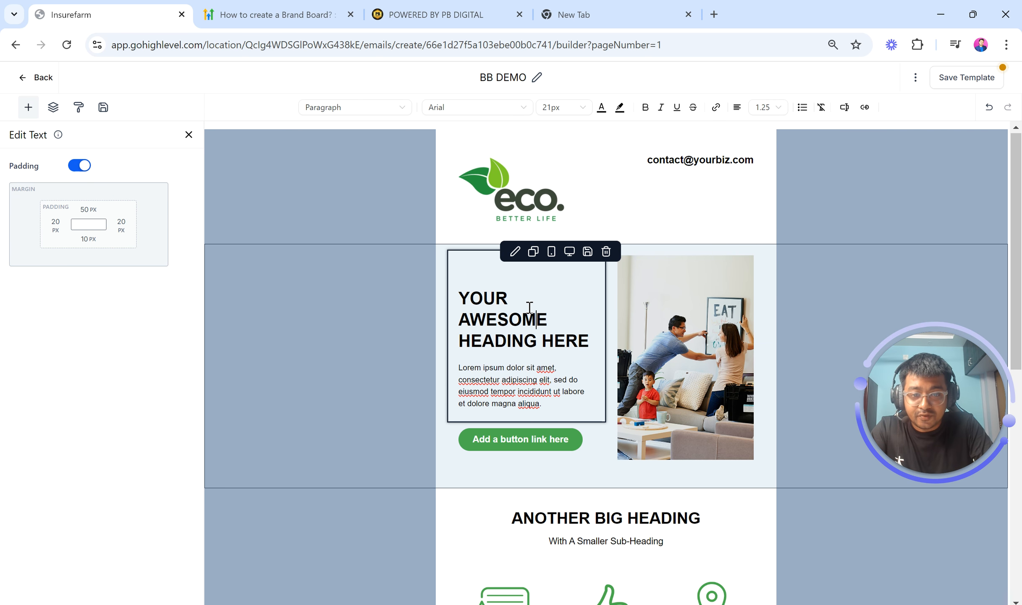
{"action": "double_click", "coordinate": [479, 303]}
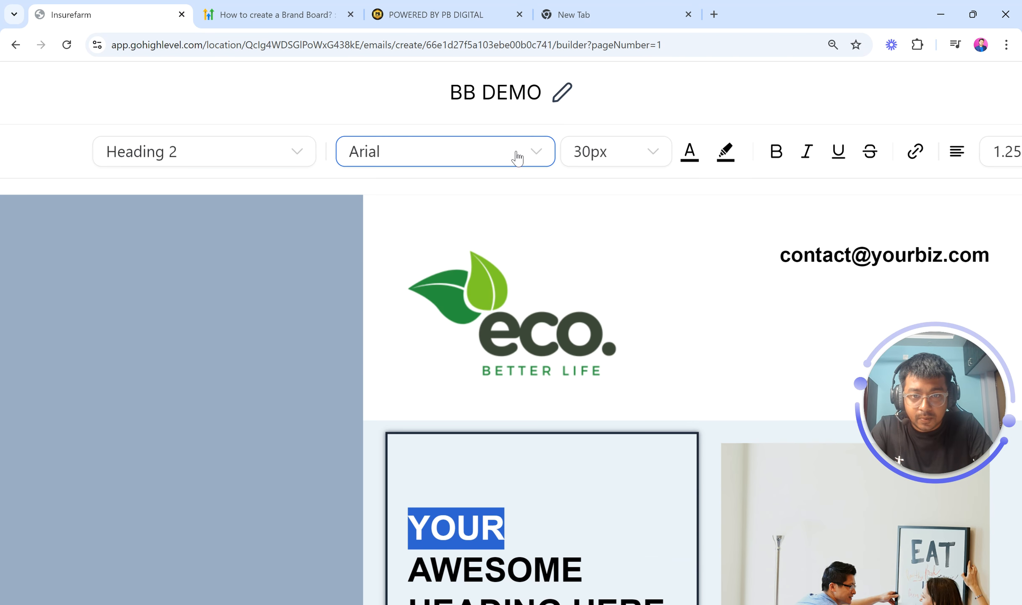
{"action": "left_click", "coordinate": [514, 110]}
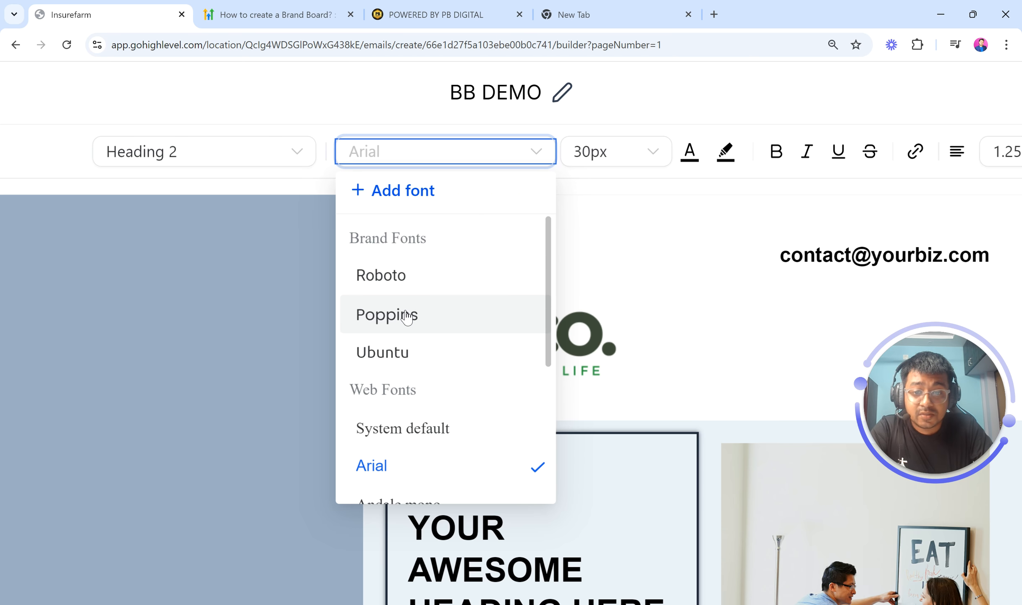
{"action": "left_click", "coordinate": [406, 353]}
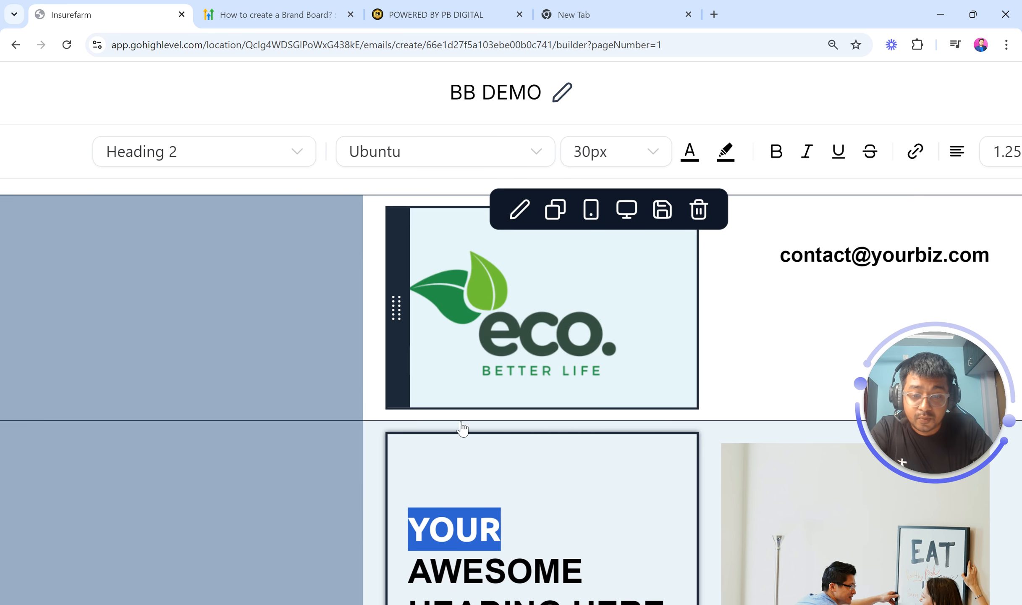
{"action": "left_click", "coordinate": [520, 540]}
{"action": "scroll", "coordinate": [521, 539], "scroll_direction": "down", "scroll_amount": 5}
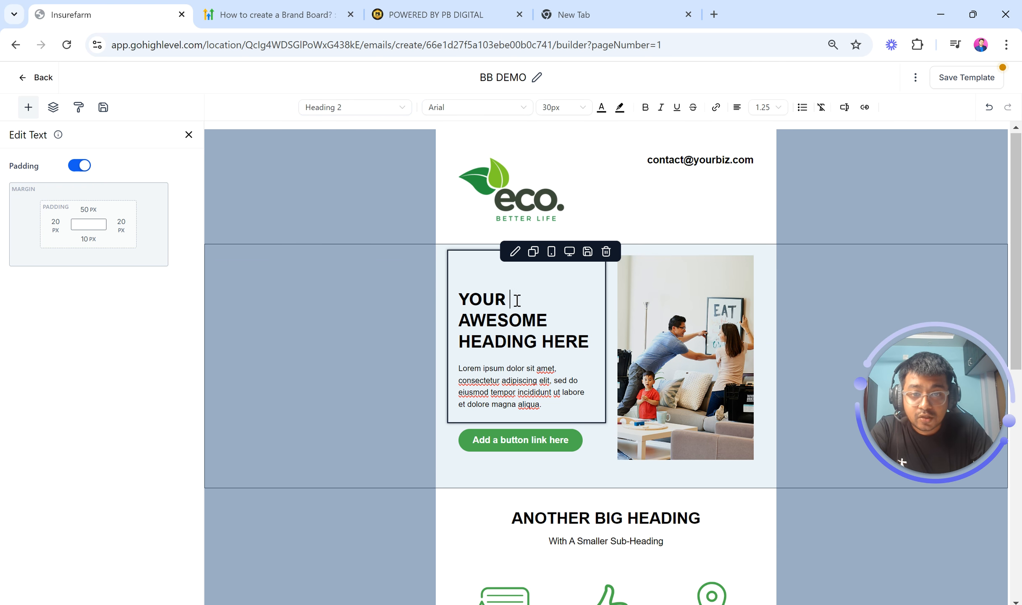
{"action": "scroll", "coordinate": [520, 311], "scroll_direction": "down", "scroll_amount": 2}
{"action": "scroll", "coordinate": [520, 312], "scroll_direction": "up", "scroll_amount": 2}
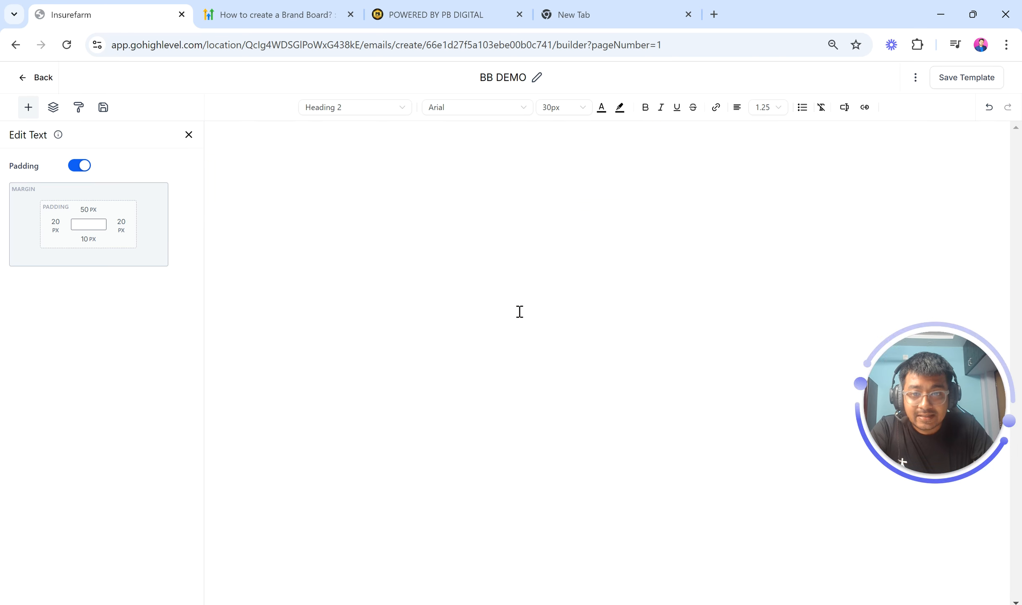
Highlight the word ANOTHER in the second heading with the brand colour Dark green
{"action": "scroll", "coordinate": [532, 365], "scroll_direction": "down", "scroll_amount": 5}
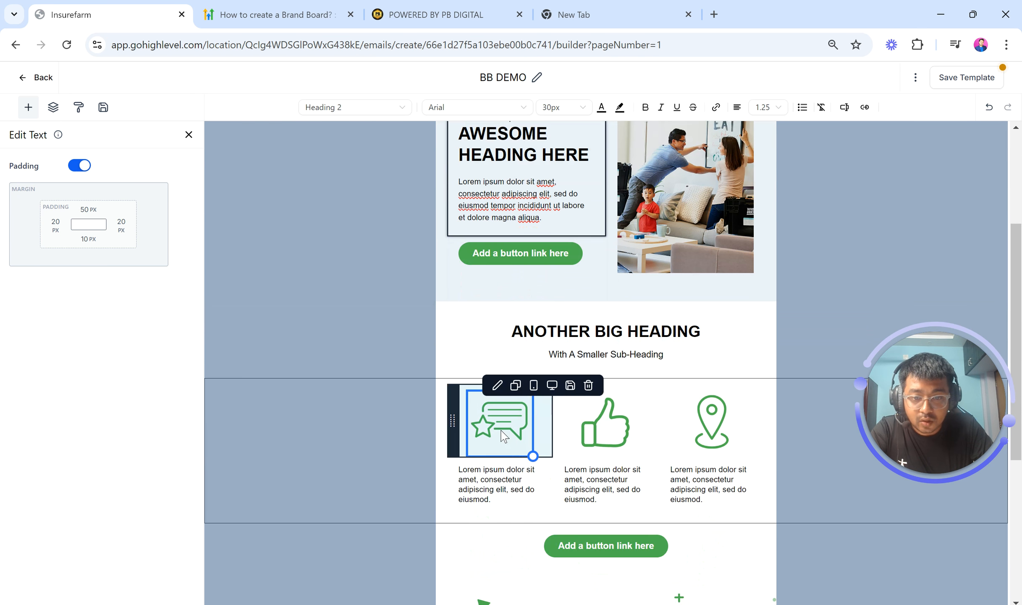
{"action": "double_click", "coordinate": [536, 339]}
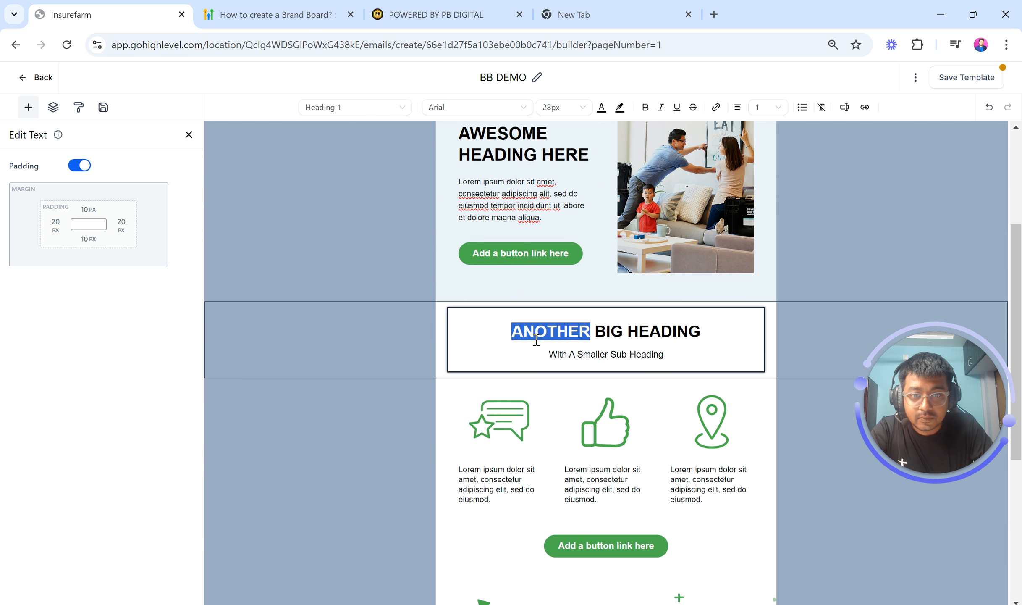
{"action": "left_click", "coordinate": [619, 108]}
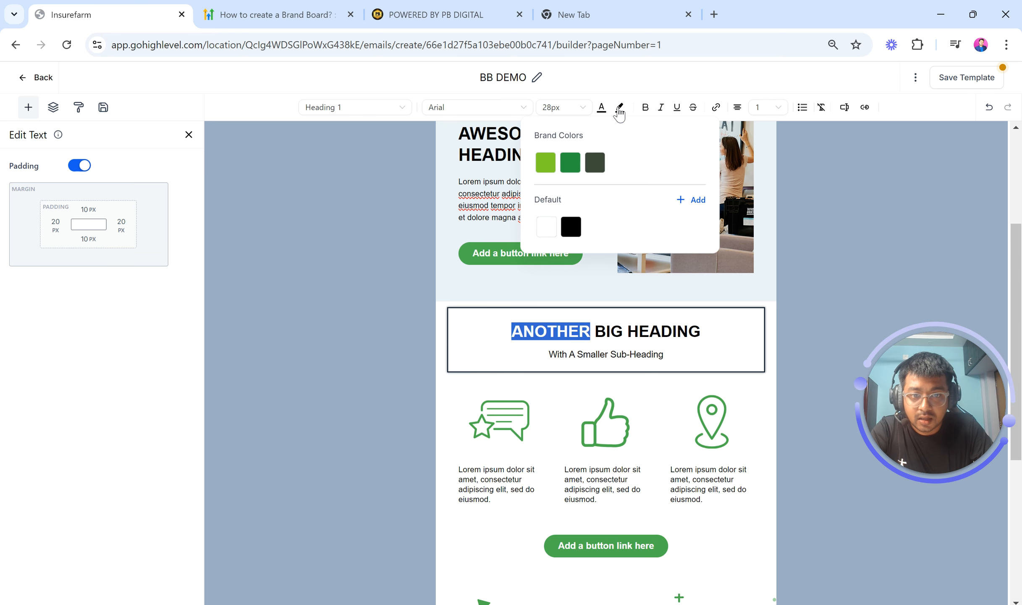
{"action": "left_click_drag", "start_coordinate": [531, 141], "coordinate": [596, 140]}
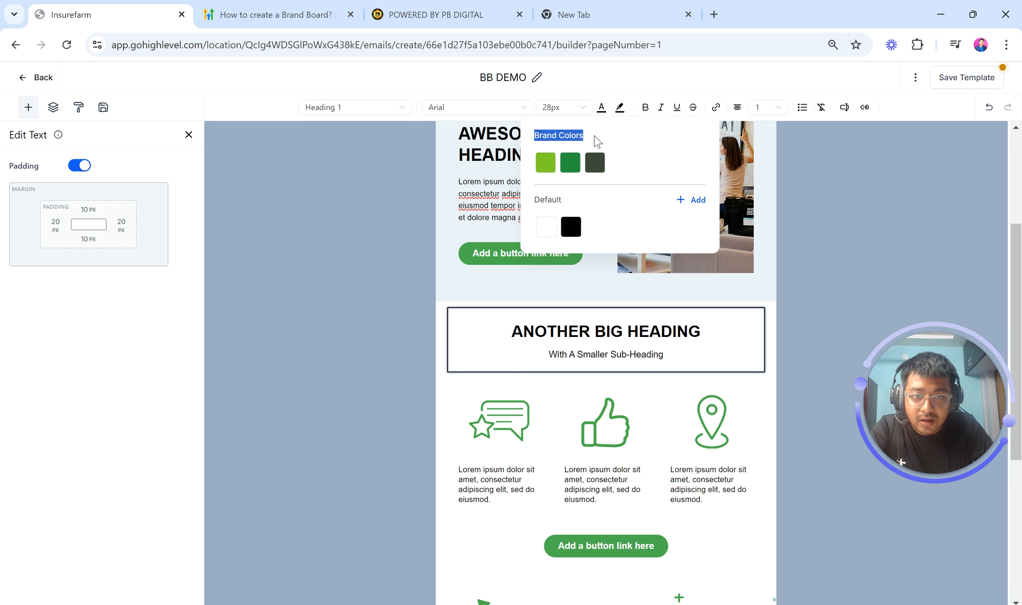
{"action": "left_click", "coordinate": [569, 163]}
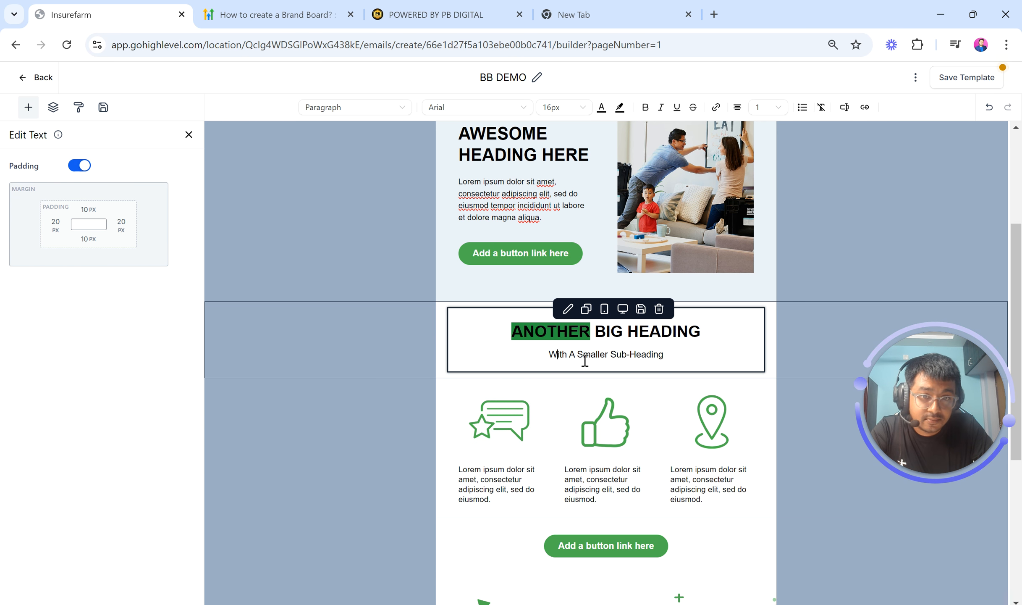
Highlight the word HEADING in the same heading with the darkest brand colour
{"action": "double_click", "coordinate": [655, 331]}
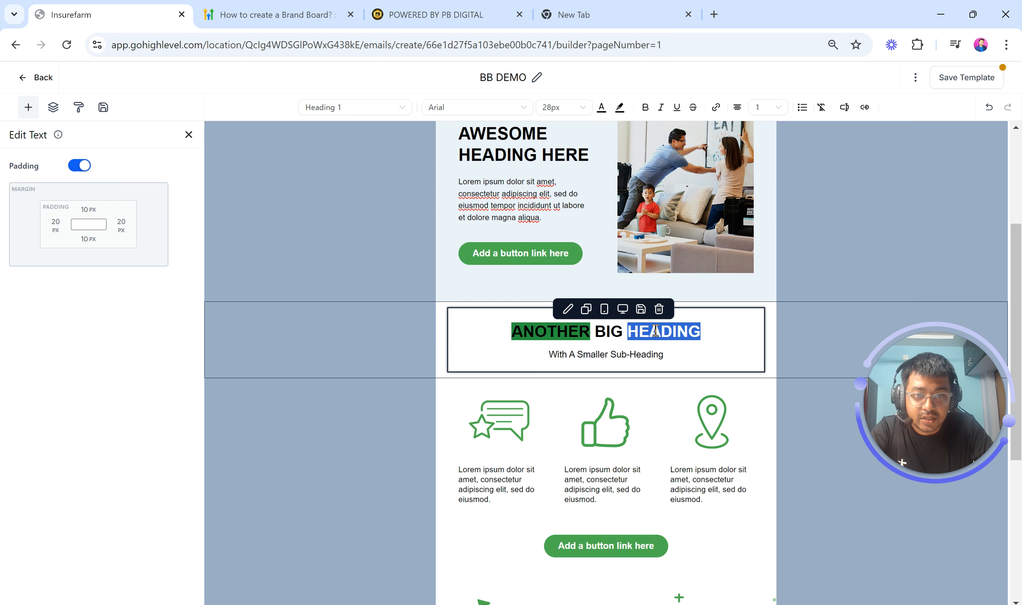
{"action": "left_click", "coordinate": [619, 110]}
{"action": "left_click", "coordinate": [595, 162]}
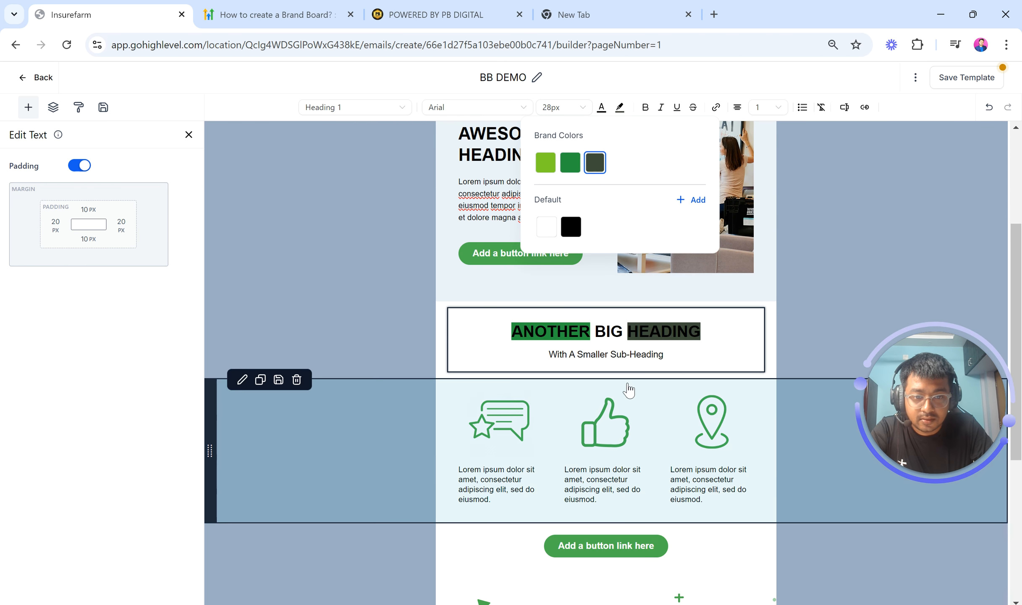
{"action": "left_click", "coordinate": [628, 390]}
Colour the word AWESOME in the main heading with the brand colour Light Green
{"action": "scroll", "coordinate": [604, 302], "scroll_direction": "up", "scroll_amount": 5}
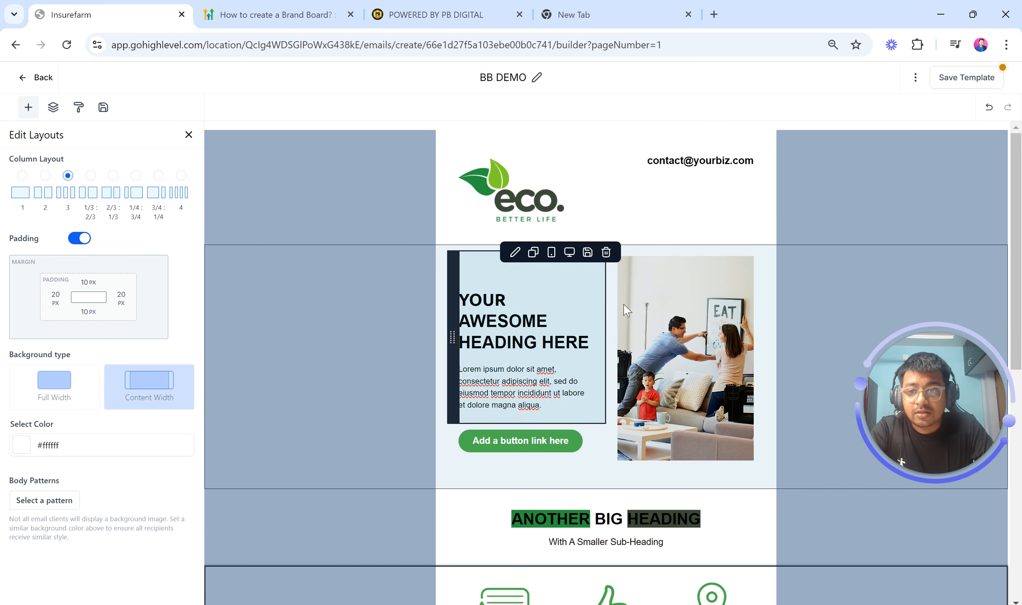
{"action": "scroll", "coordinate": [588, 348], "scroll_direction": "down", "scroll_amount": 3}
{"action": "scroll", "coordinate": [572, 356], "scroll_direction": "up", "scroll_amount": 3}
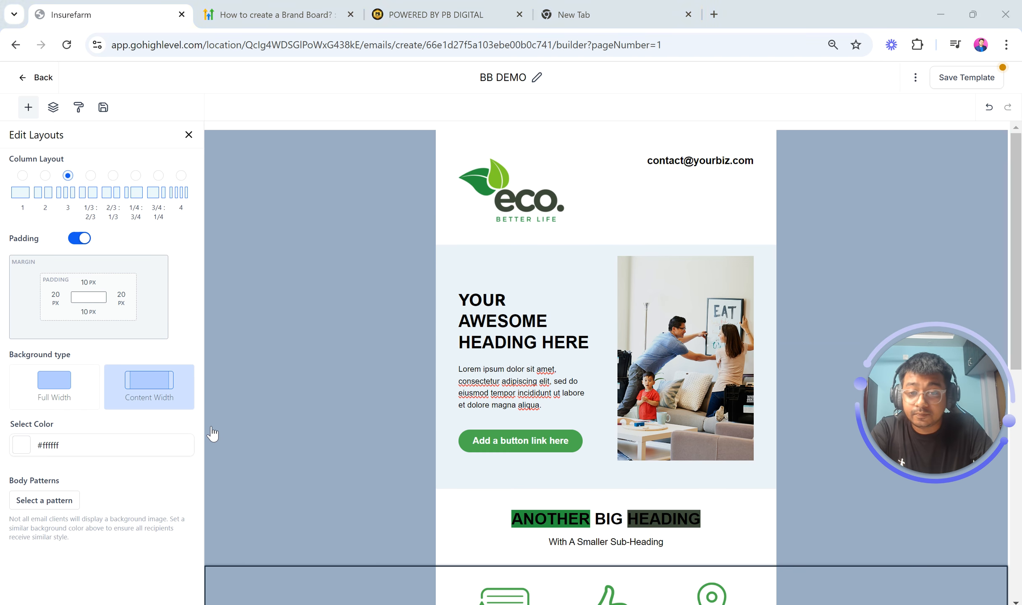
{"action": "left_click", "coordinate": [589, 361]}
{"action": "scroll", "coordinate": [611, 397], "scroll_direction": "down", "scroll_amount": 1}
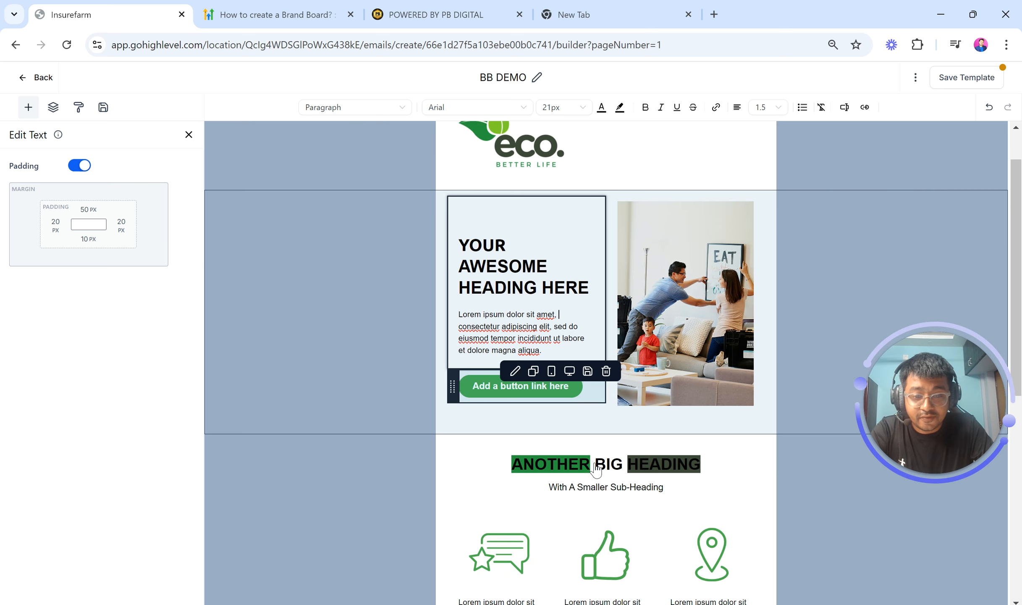
{"action": "scroll", "coordinate": [635, 214], "scroll_direction": "up", "scroll_amount": 1}
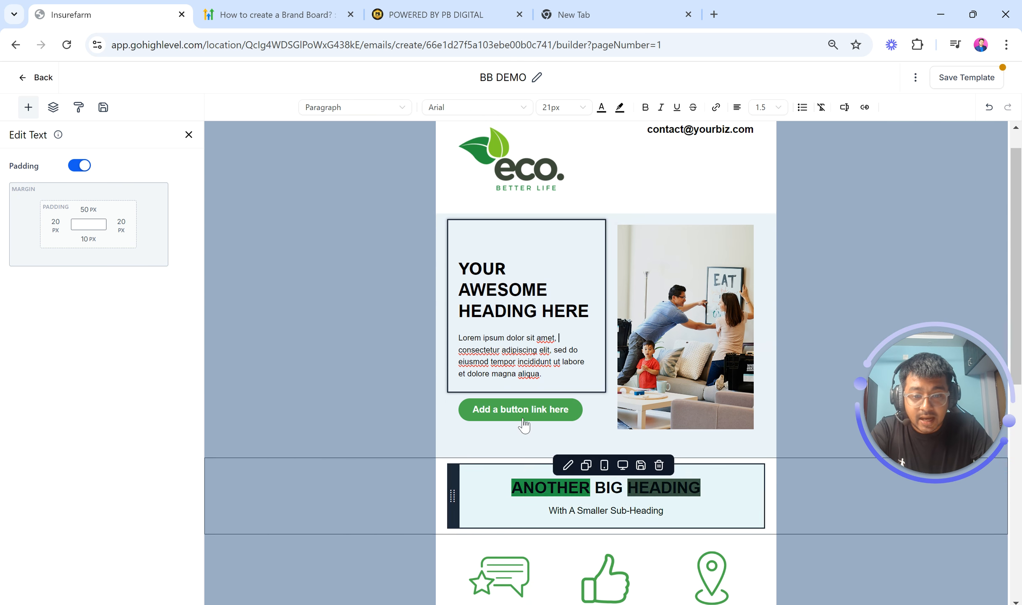
{"action": "double_click", "coordinate": [492, 289]}
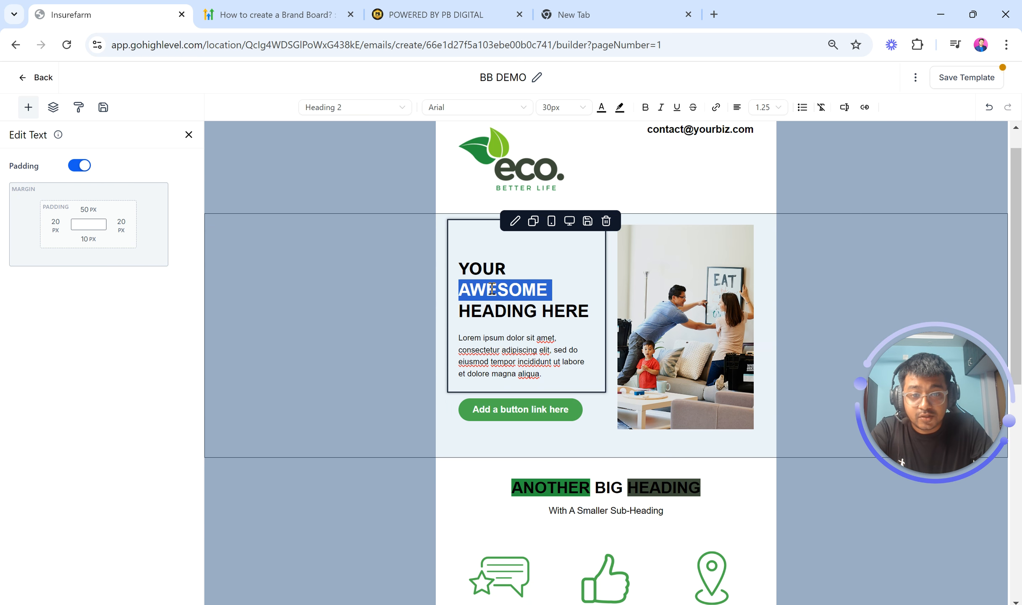
{"action": "left_click", "coordinate": [601, 107]}
{"action": "left_click", "coordinate": [527, 162]}
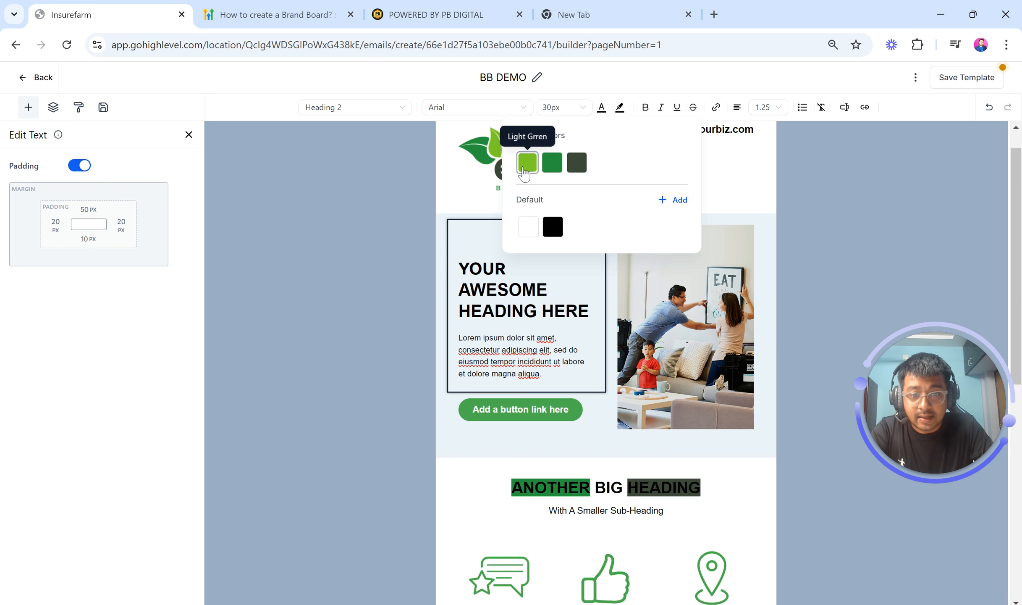
{"action": "left_click", "coordinate": [668, 345]}
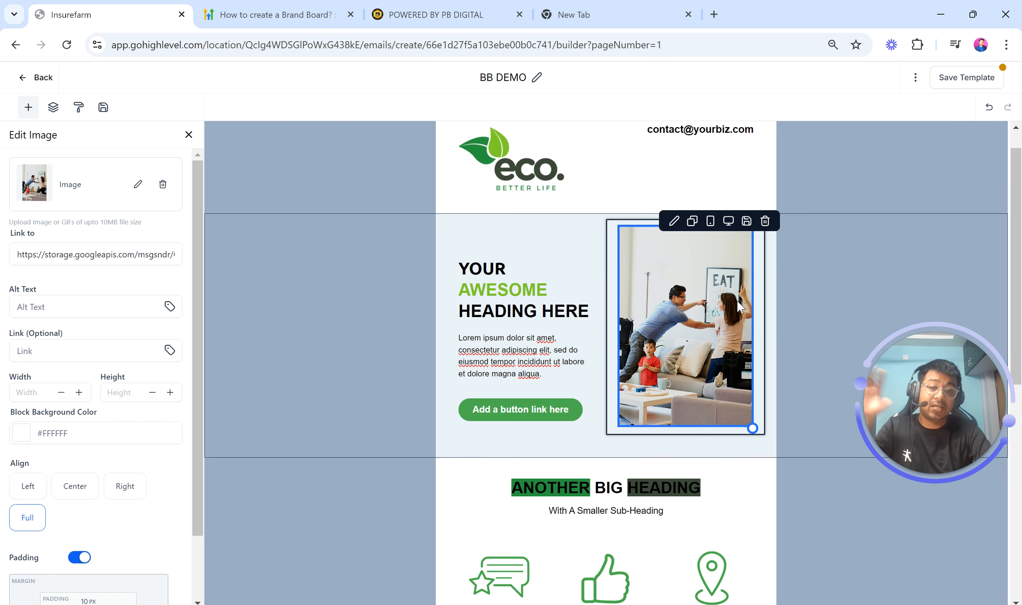
Replace the template's eco logo with the Rimberio online store logo from the PB DIGITAL BB 1 brand board folder
{"action": "left_click", "coordinate": [541, 176]}
{"action": "left_click", "coordinate": [139, 186]}
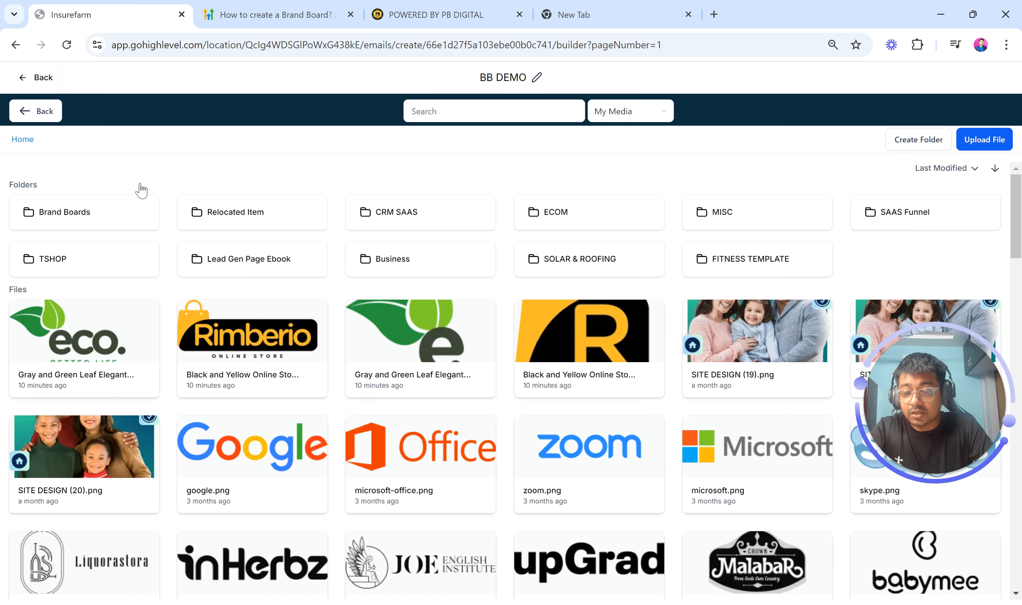
{"action": "left_click", "coordinate": [107, 230]}
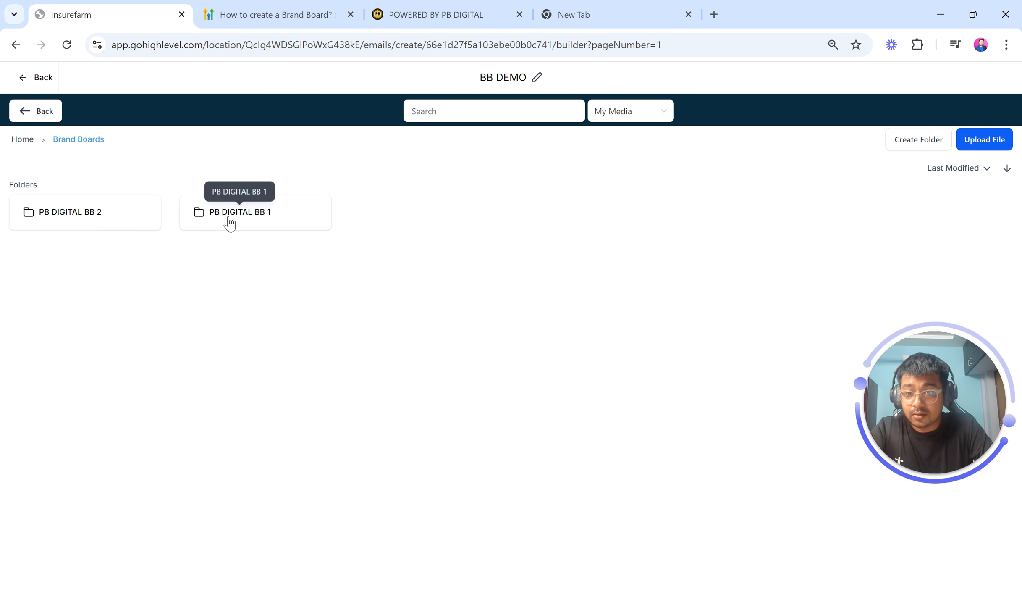
{"action": "left_click", "coordinate": [229, 222]}
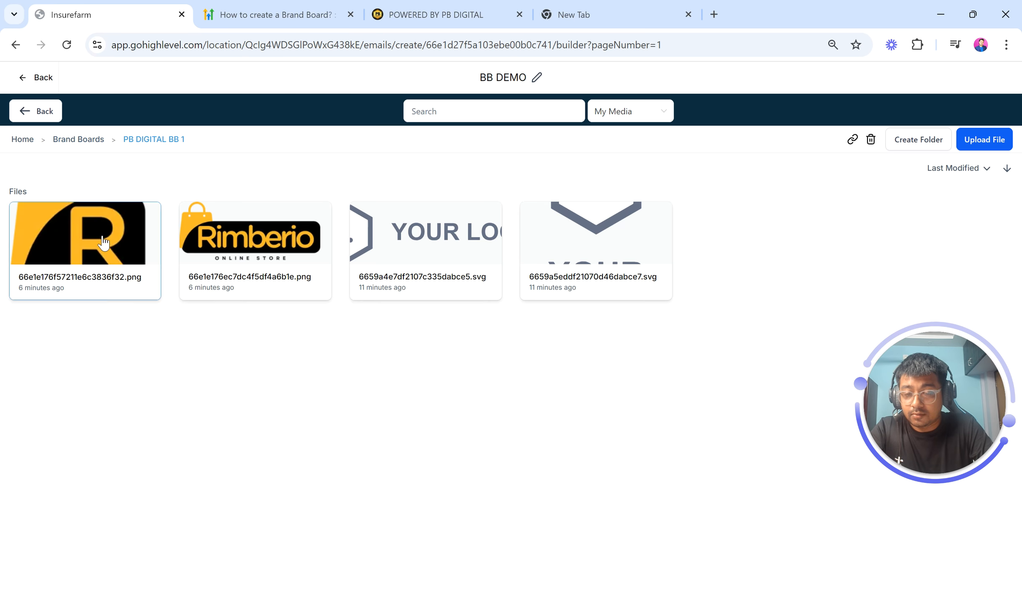
{"action": "left_click", "coordinate": [104, 243]}
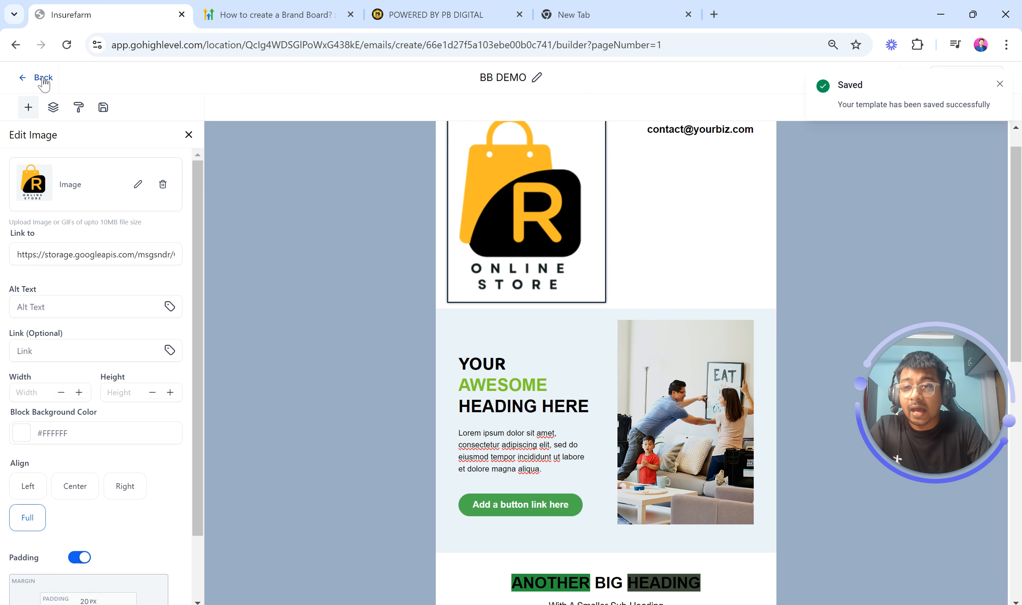
Open the Optin step of the Health Insurance 360 Quiz Funnel Copy in the page builder
{"action": "left_click", "coordinate": [101, 79]}
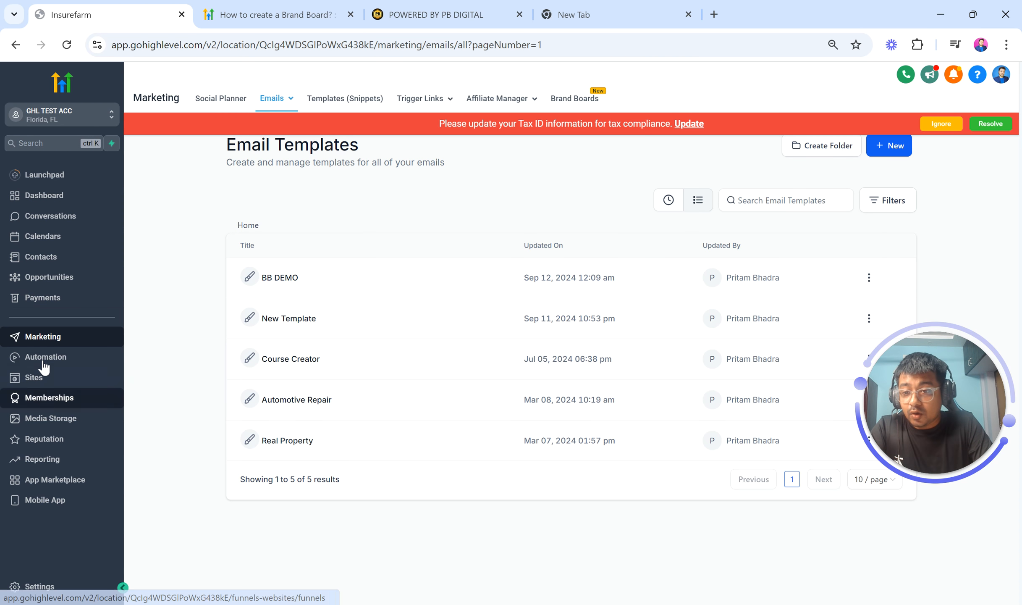
{"action": "left_click", "coordinate": [38, 383]}
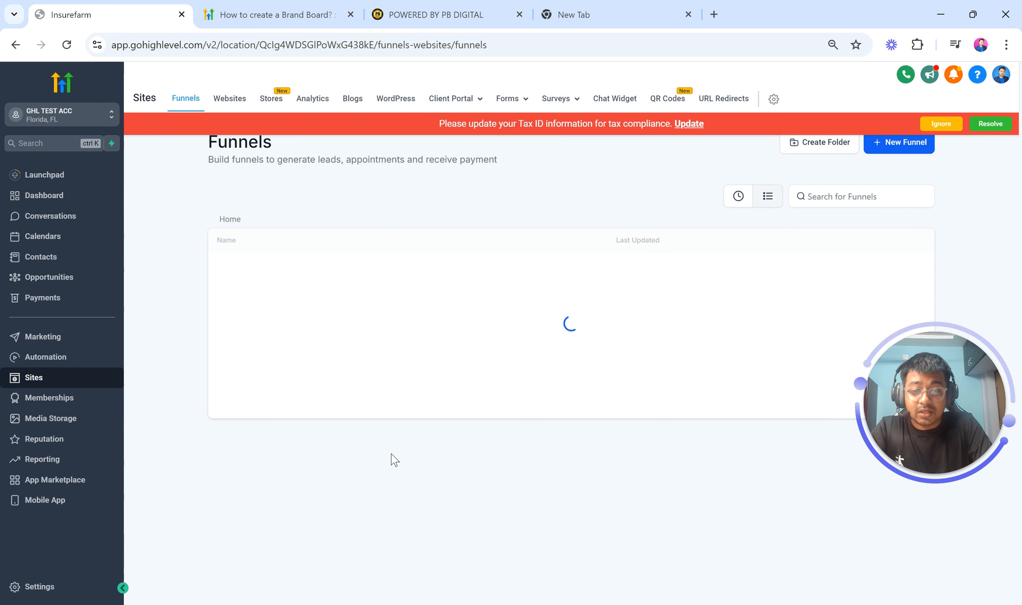
{"action": "scroll", "coordinate": [392, 460], "scroll_direction": "down", "scroll_amount": 1}
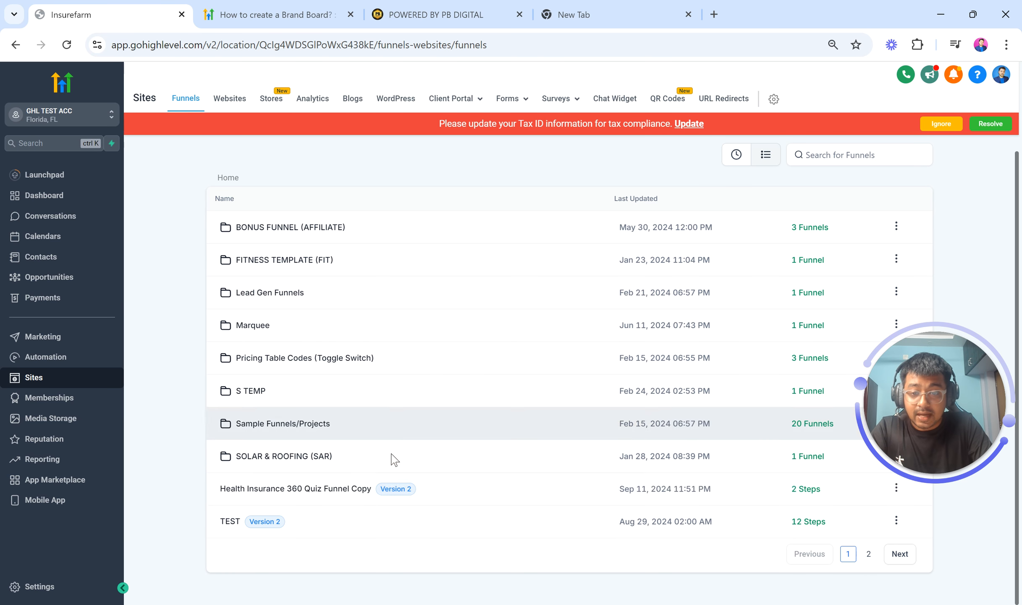
{"action": "left_click", "coordinate": [285, 488]}
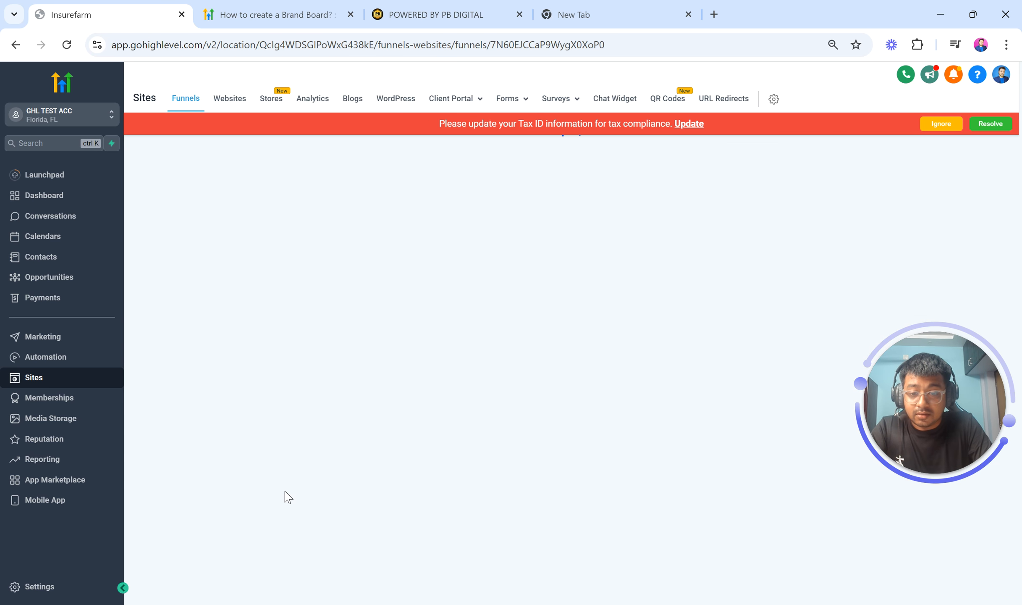
{"action": "left_click", "coordinate": [941, 124]}
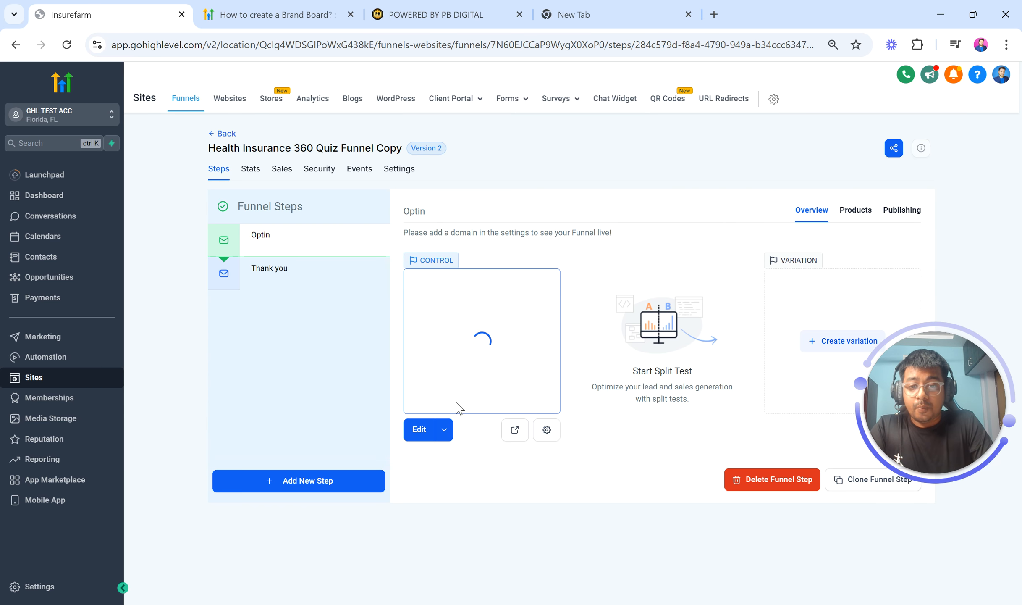
{"action": "left_click", "coordinate": [444, 429]}
{"action": "left_click", "coordinate": [455, 405]}
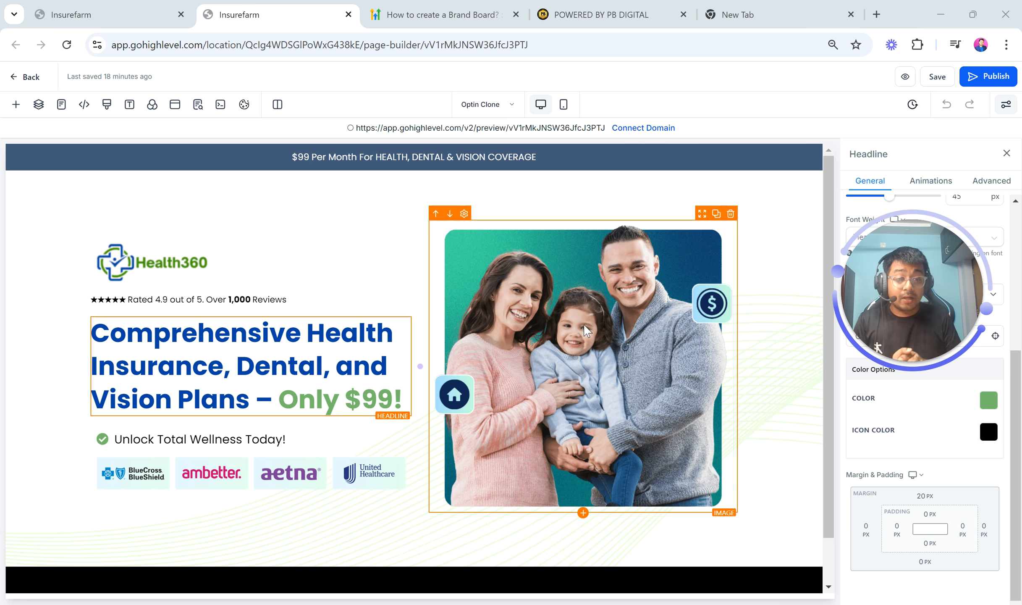
Add an Image element beneath the Health360 logo on the optin page
{"action": "left_click", "coordinate": [234, 272]}
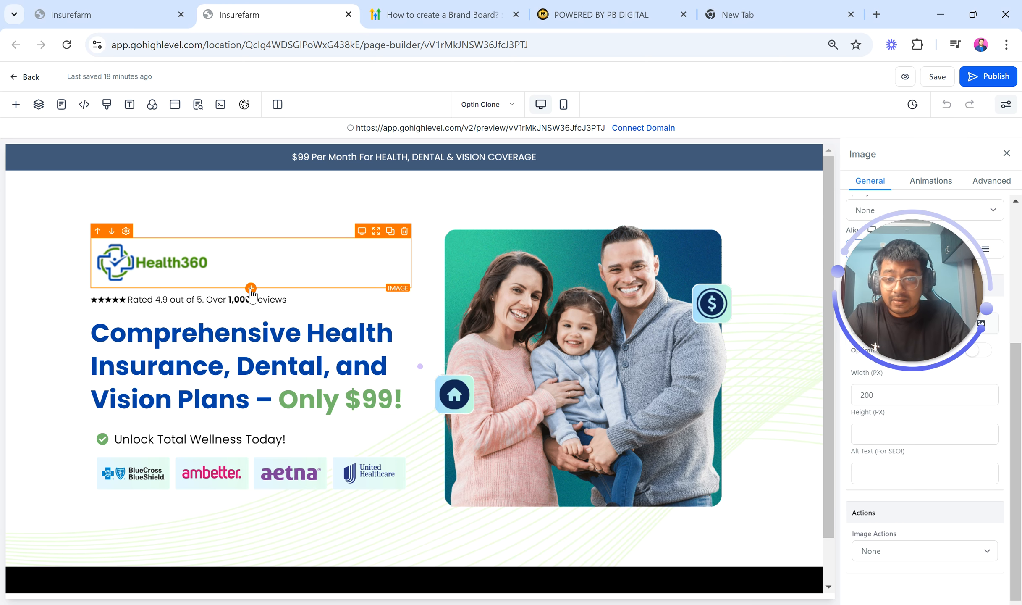
{"action": "left_click", "coordinate": [16, 104]}
{"action": "scroll", "coordinate": [147, 323], "scroll_direction": "down", "scroll_amount": 3}
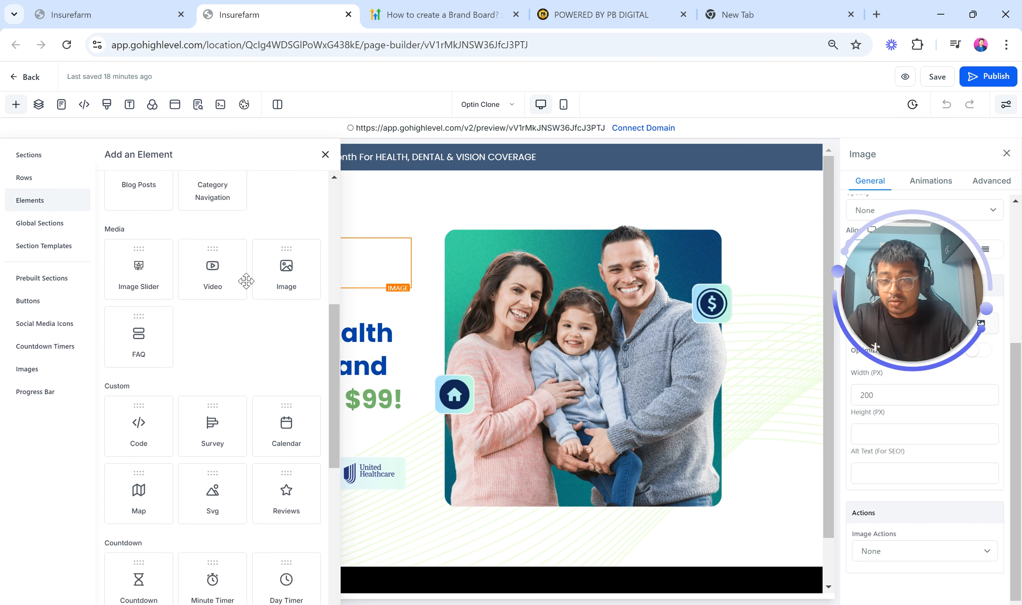
{"action": "left_click", "coordinate": [286, 268]}
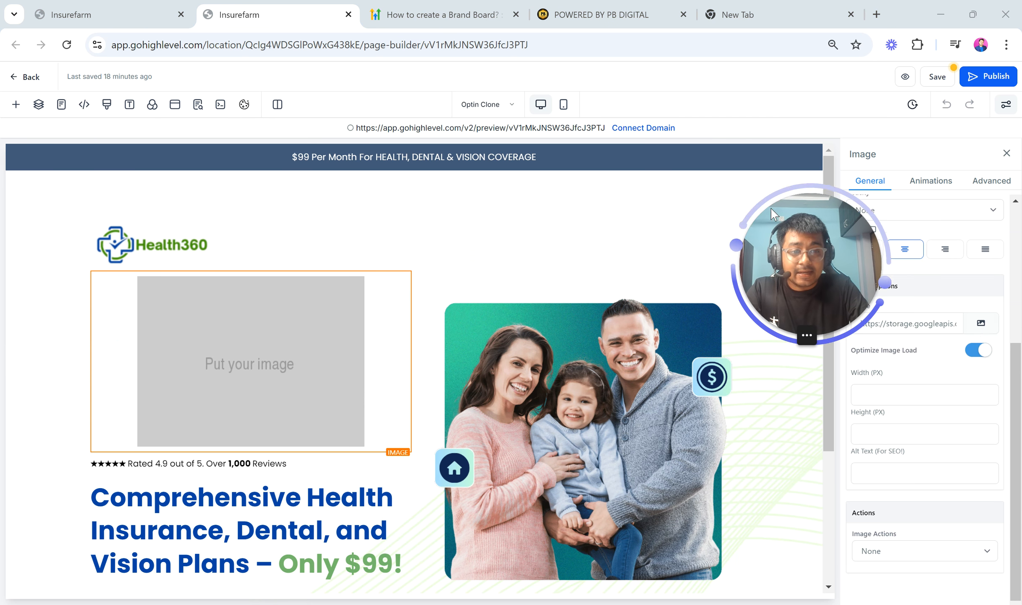
Set the new image to the eco logo from the PB DIGITAL BB 2 brand board folder in media storage
{"action": "left_click", "coordinate": [981, 324]}
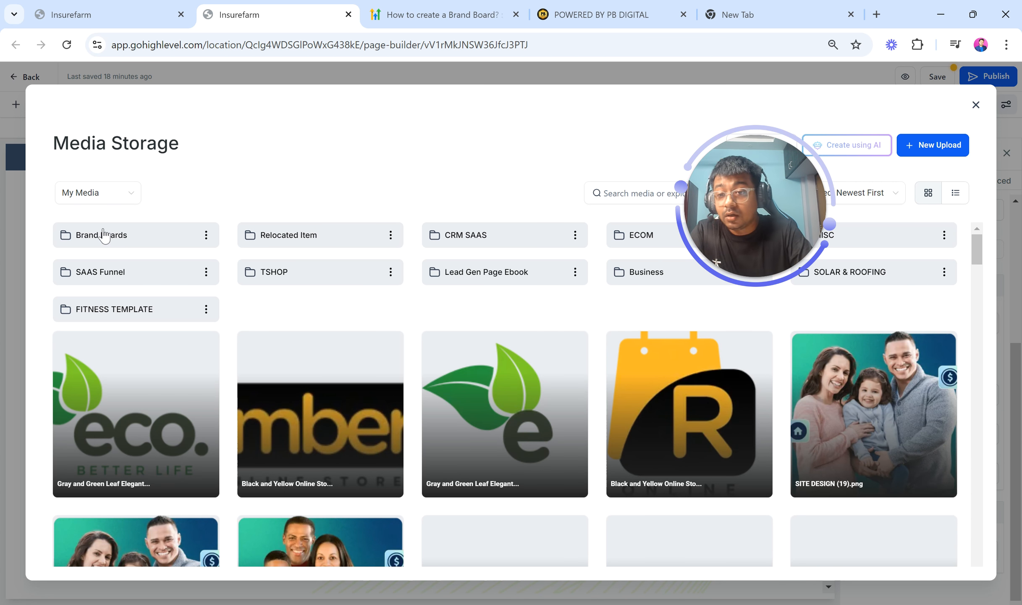
{"action": "left_click", "coordinate": [104, 235]}
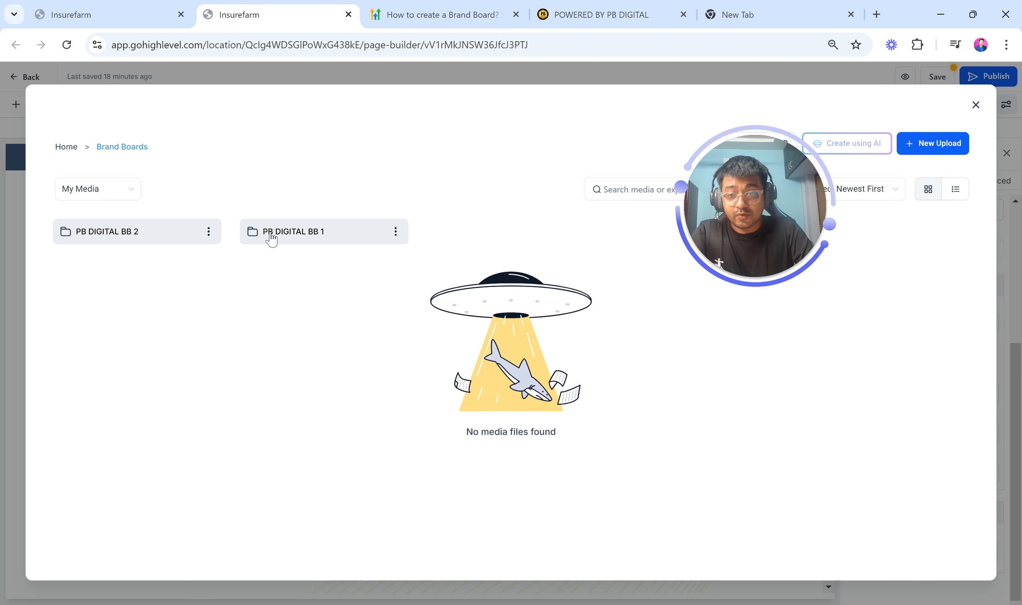
{"action": "double_click", "coordinate": [117, 237]}
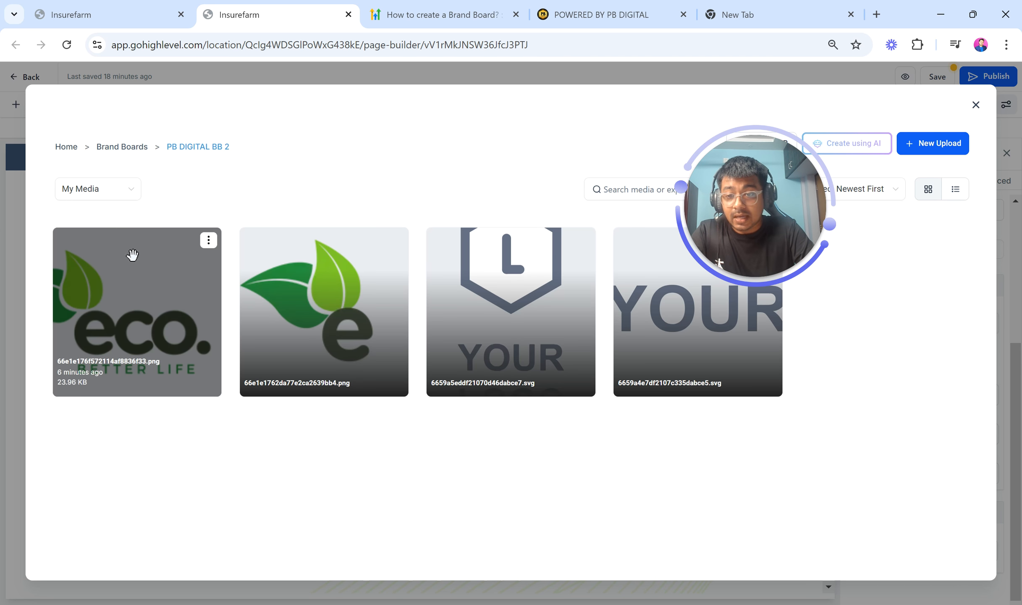
{"action": "left_click", "coordinate": [148, 310]}
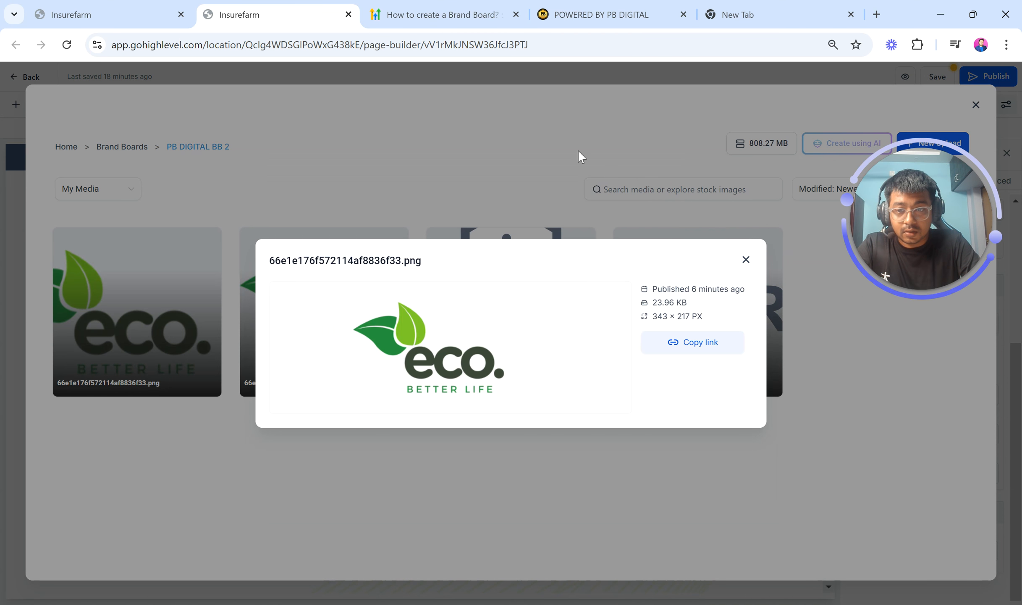
{"action": "left_click", "coordinate": [746, 260]}
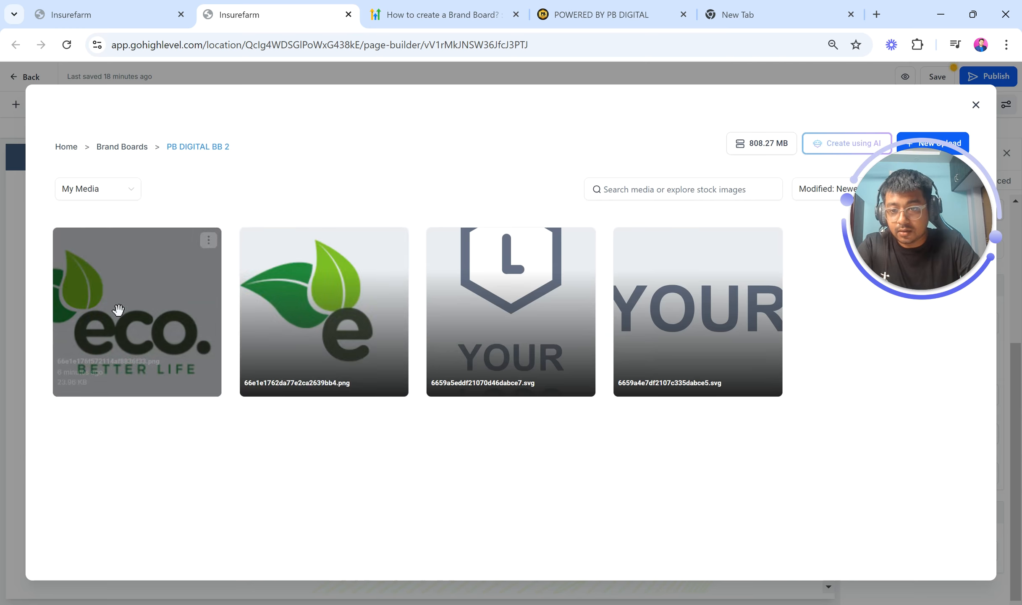
{"action": "left_click", "coordinate": [115, 308]}
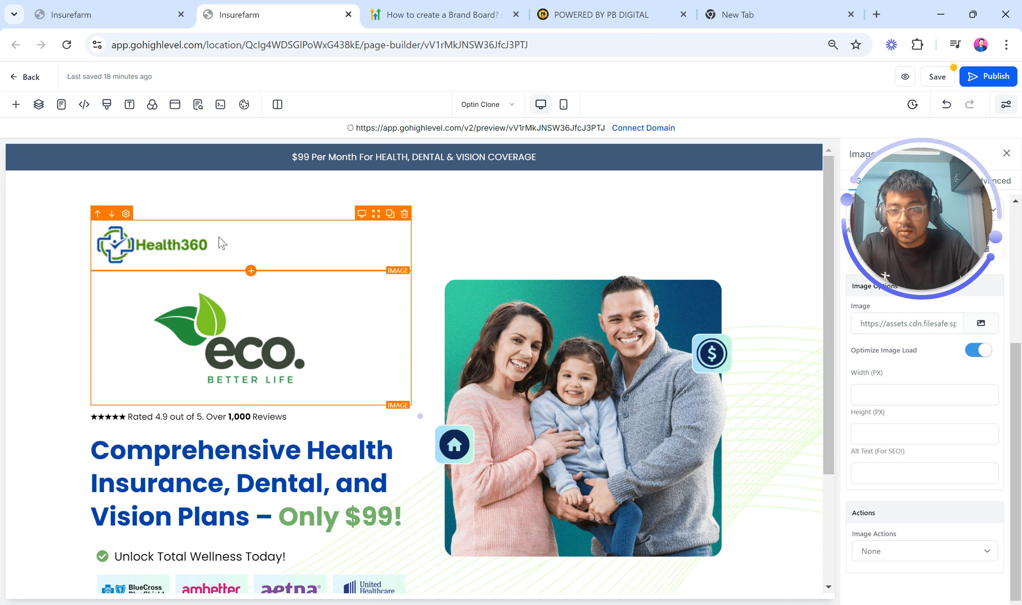
Delete the original Health360 logo image, leaving the eco logo above the headline
{"action": "left_click", "coordinate": [405, 214]}
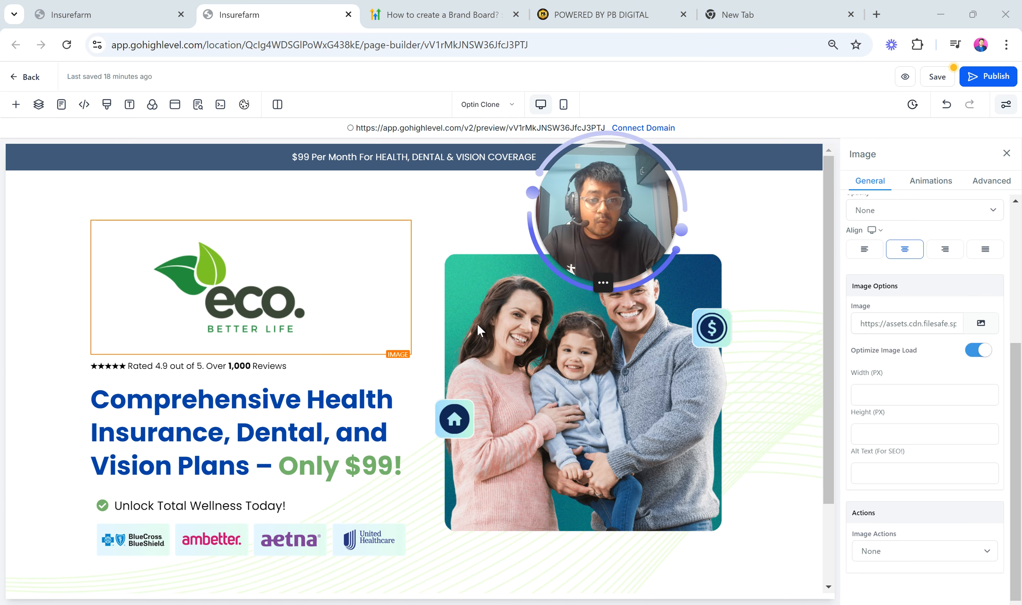
{"action": "left_click", "coordinate": [343, 397]}
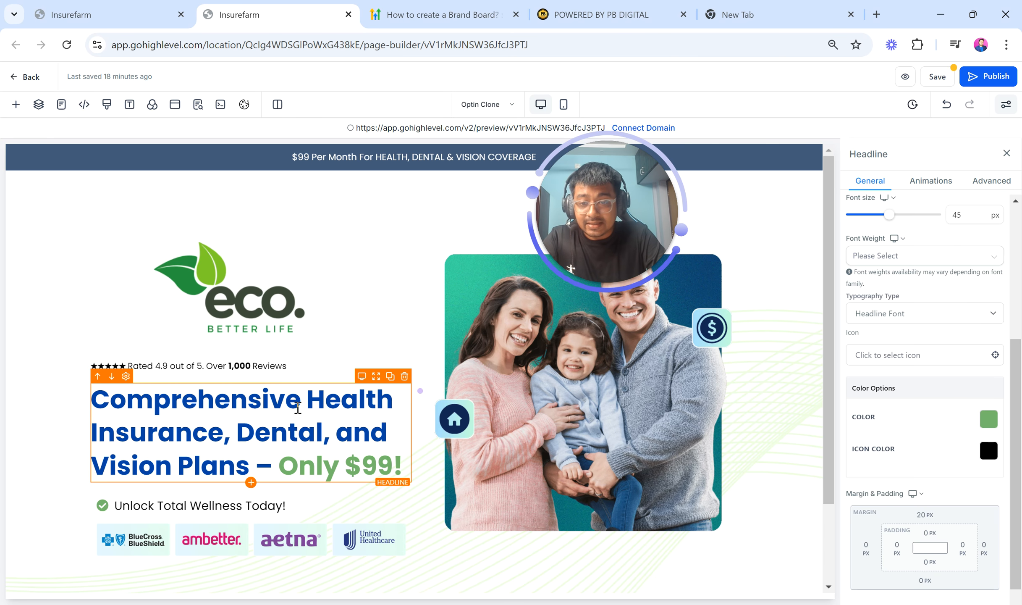
Select the main headline and browse its settings, including the brand colours offered for its background colour
{"action": "double_click", "coordinate": [266, 366]}
{"action": "left_click", "coordinate": [349, 404]}
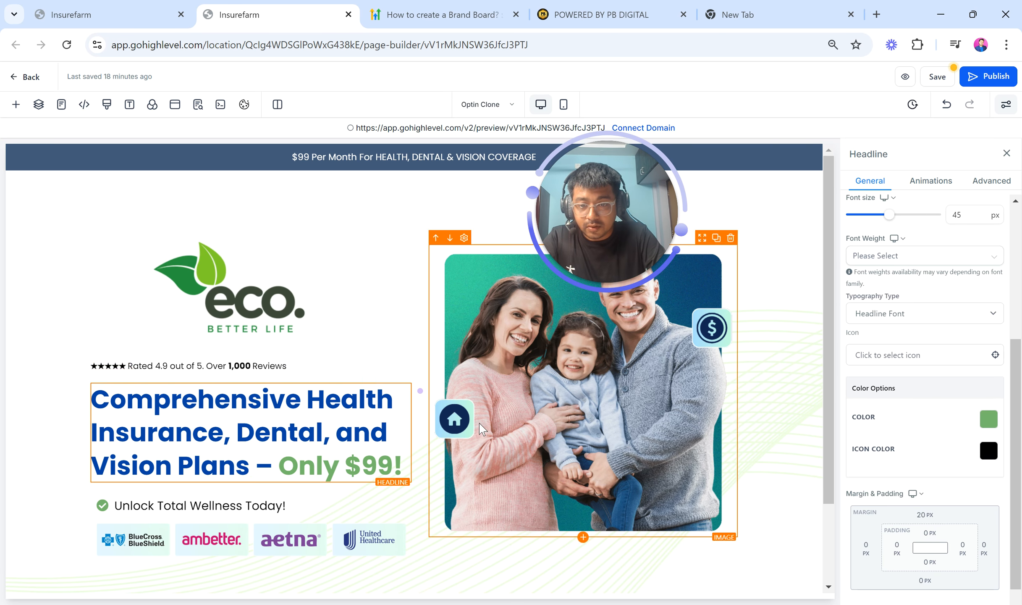
{"action": "scroll", "coordinate": [996, 373], "scroll_direction": "up", "scroll_amount": 2}
{"action": "scroll", "coordinate": [996, 374], "scroll_direction": "up", "scroll_amount": 3}
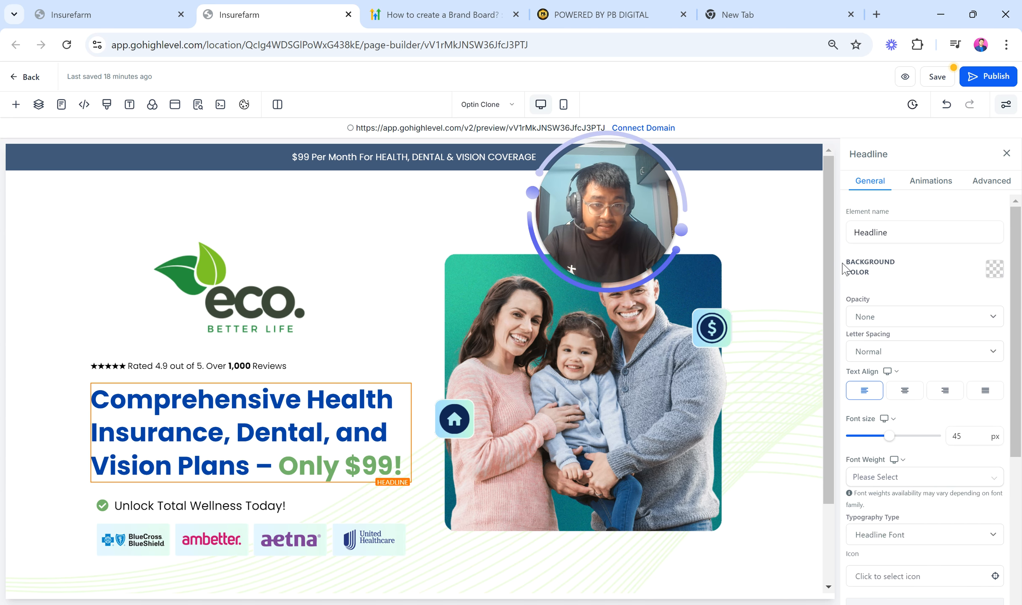
{"action": "left_click", "coordinate": [1002, 277]}
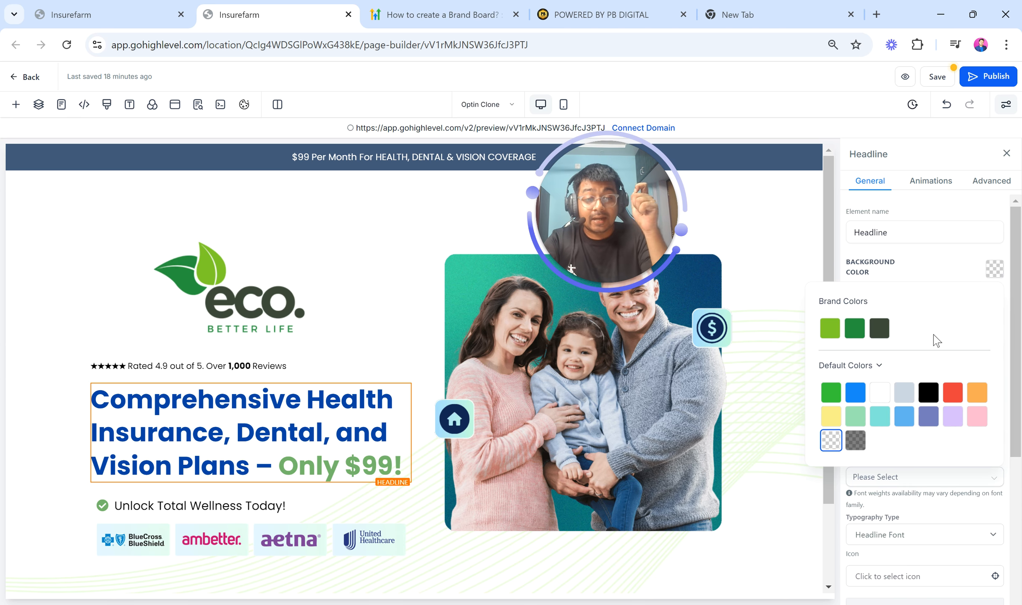
{"action": "left_click", "coordinate": [923, 276]}
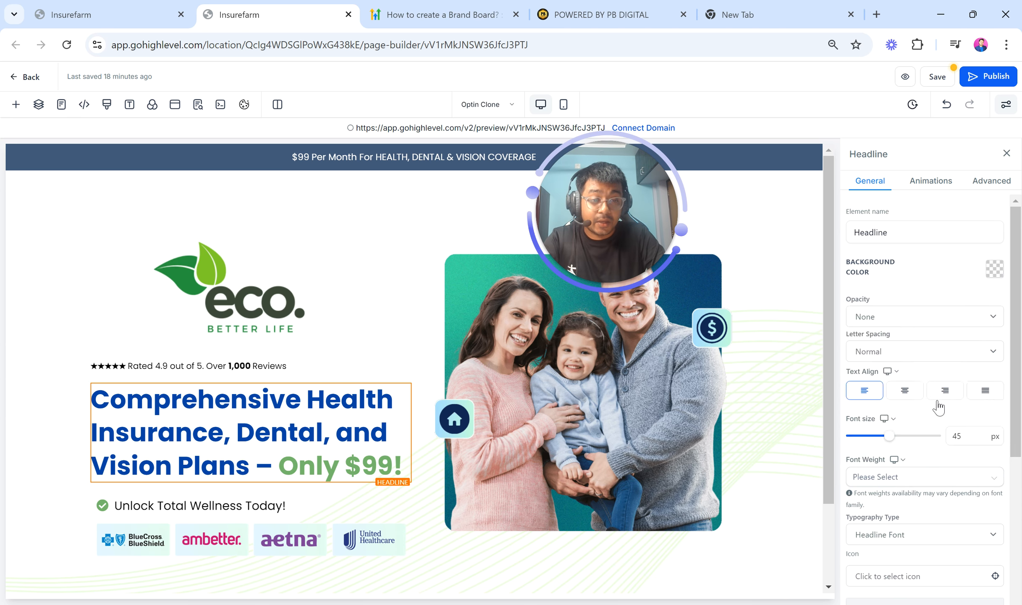
{"action": "scroll", "coordinate": [937, 405], "scroll_direction": "down", "scroll_amount": 5}
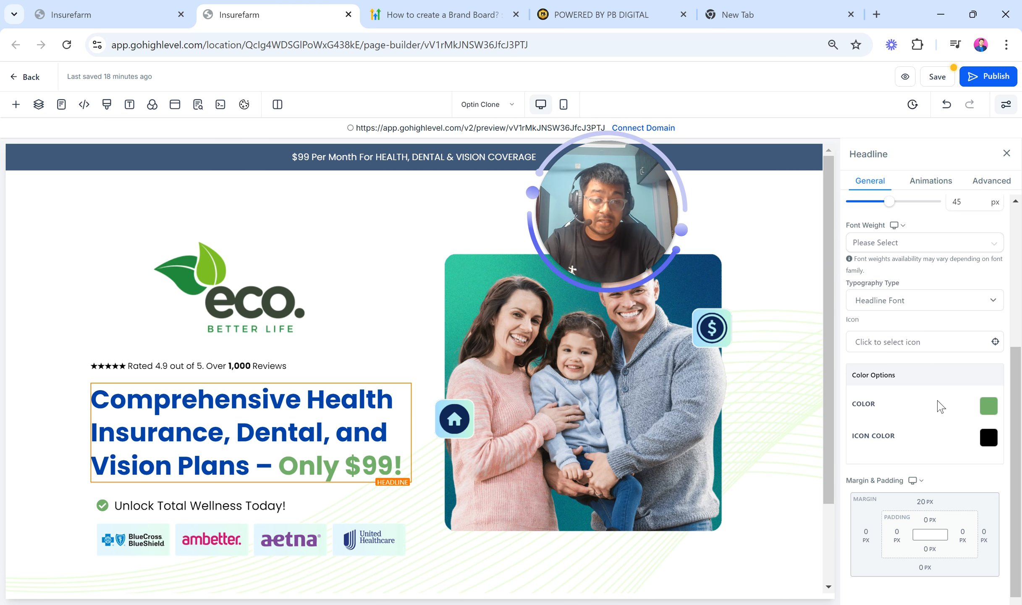
{"action": "scroll", "coordinate": [940, 406], "scroll_direction": "down", "scroll_amount": 1}
{"action": "scroll", "coordinate": [929, 313], "scroll_direction": "up", "scroll_amount": 5}
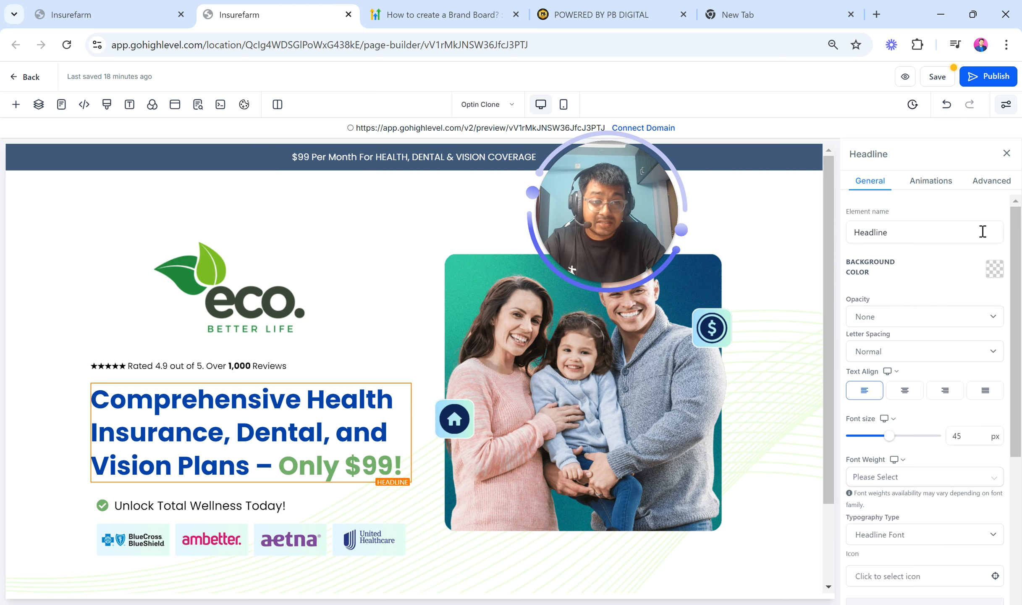
{"action": "scroll", "coordinate": [961, 378], "scroll_direction": "down", "scroll_amount": 5}
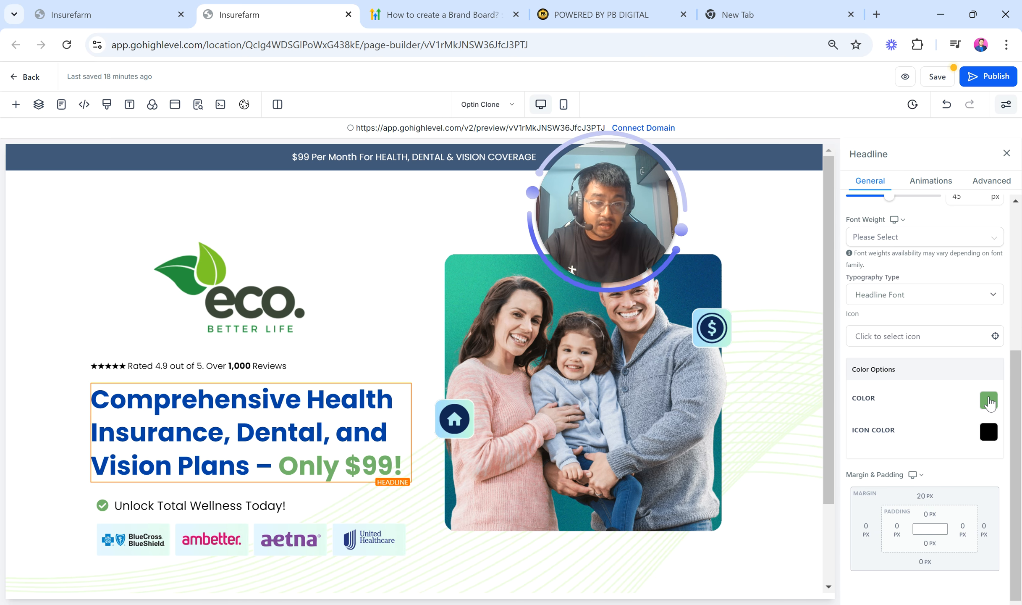
Set the headline's text colour to the Light Green brand colour after trying Grey Green and Dark green
{"action": "left_click", "coordinate": [988, 400]}
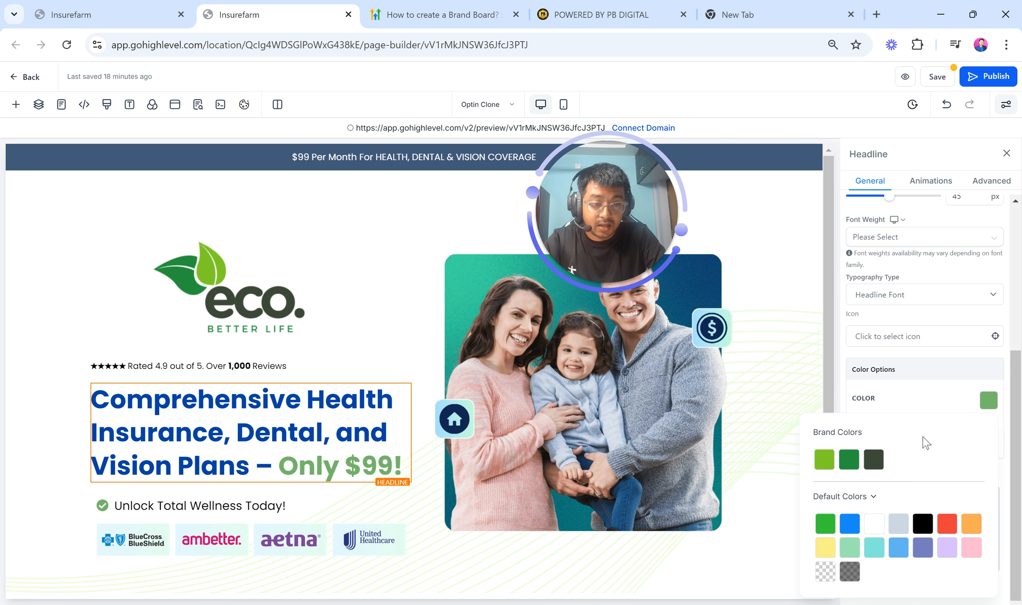
{"action": "left_click", "coordinate": [872, 465]}
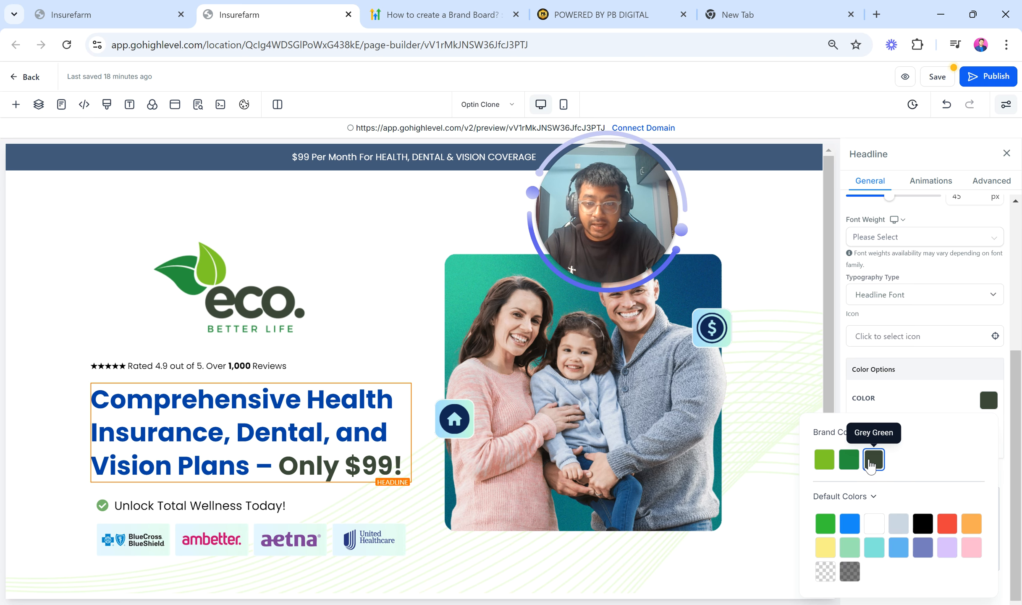
{"action": "left_click", "coordinate": [847, 468]}
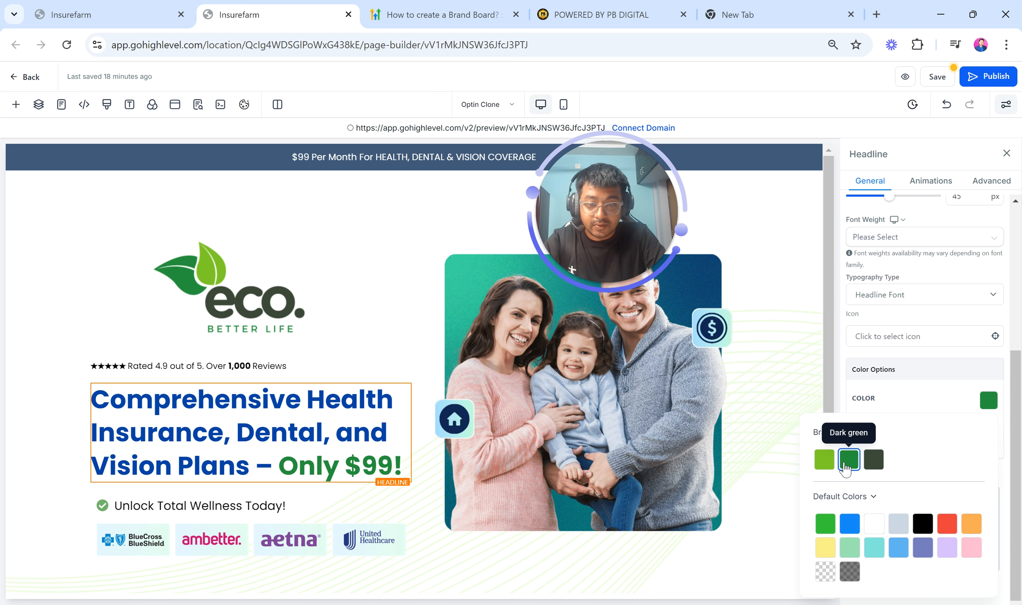
{"action": "left_click", "coordinate": [825, 458]}
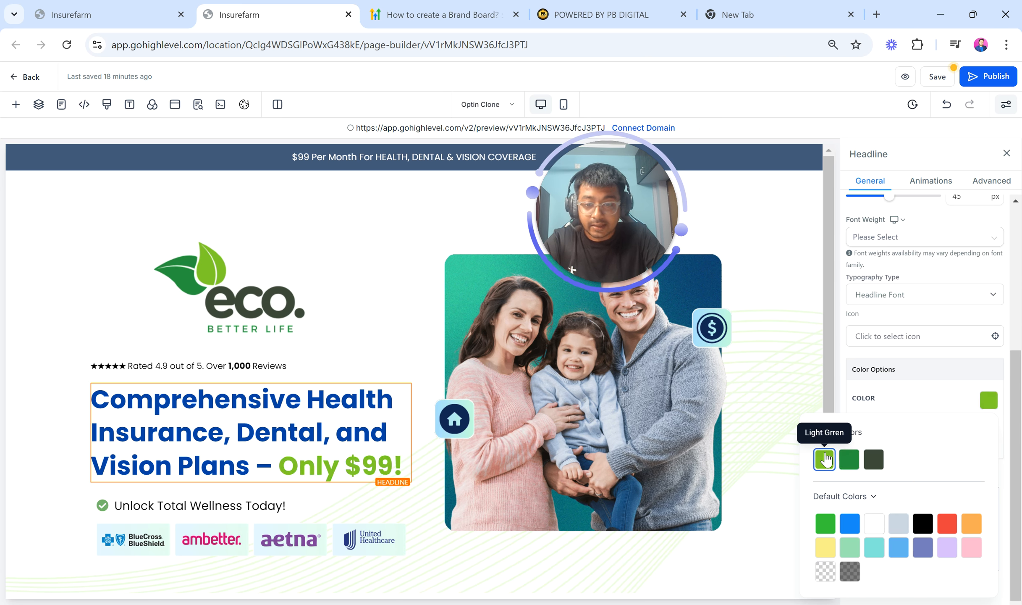
{"action": "left_click", "coordinate": [907, 387]}
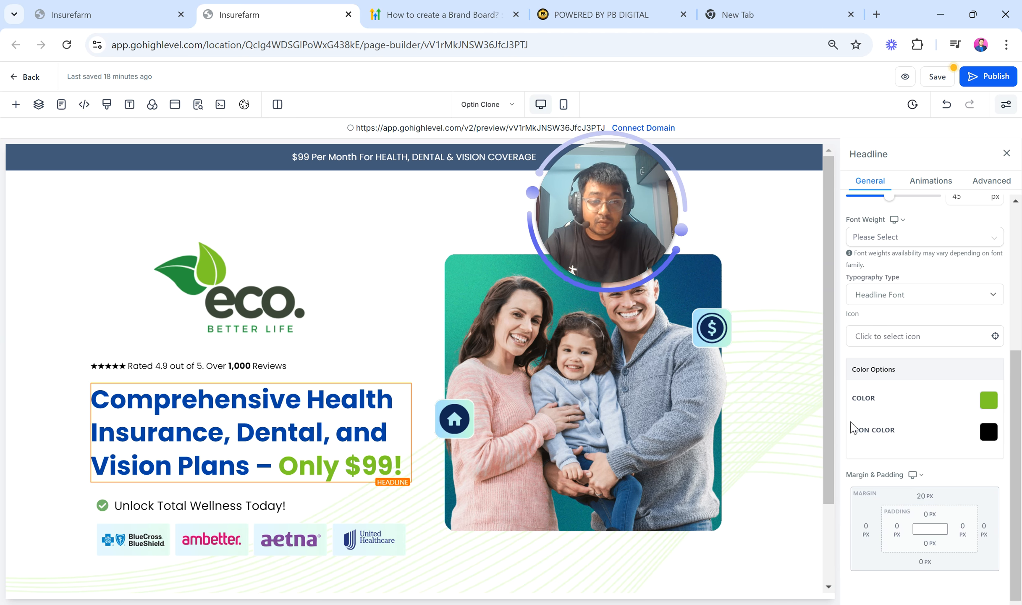
Open the page's Typography settings to review the headline and content fonts
{"action": "scroll", "coordinate": [356, 419], "scroll_direction": "down", "scroll_amount": 3}
{"action": "scroll", "coordinate": [302, 391], "scroll_direction": "up", "scroll_amount": 3}
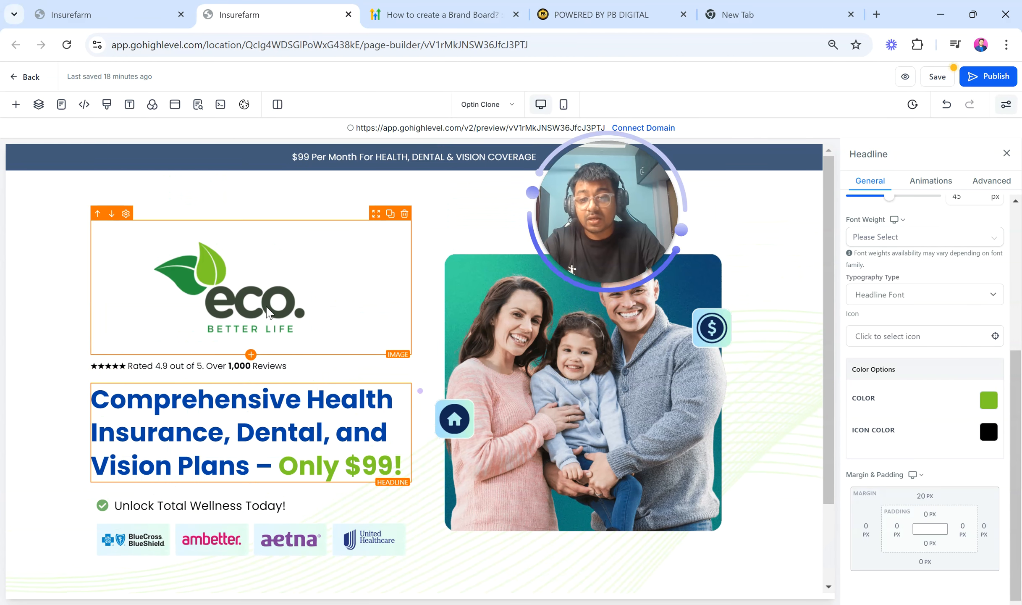
{"action": "left_click", "coordinate": [268, 311]}
{"action": "left_click", "coordinate": [344, 464]}
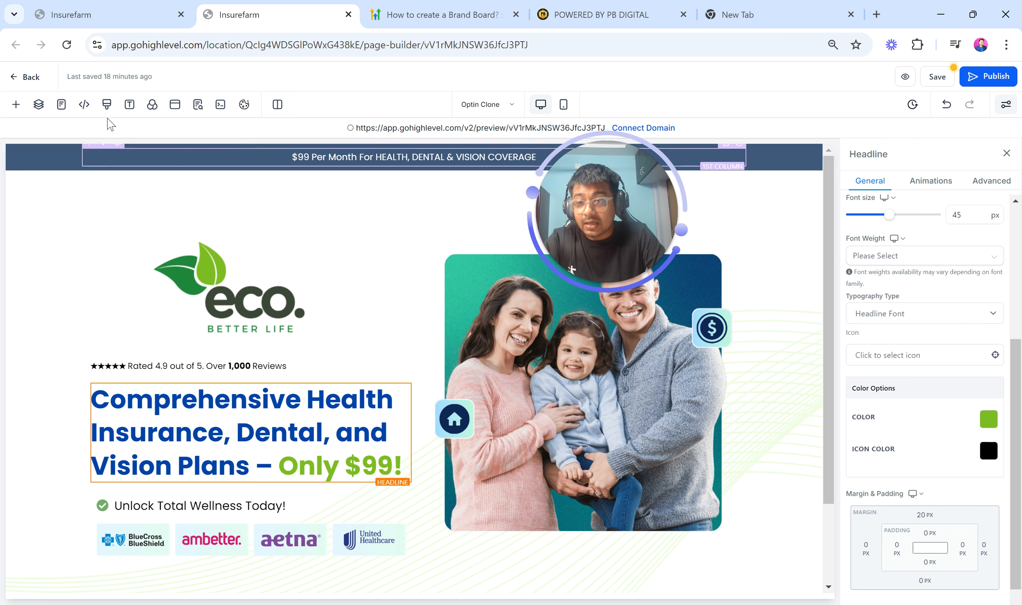
{"action": "left_click", "coordinate": [130, 104]}
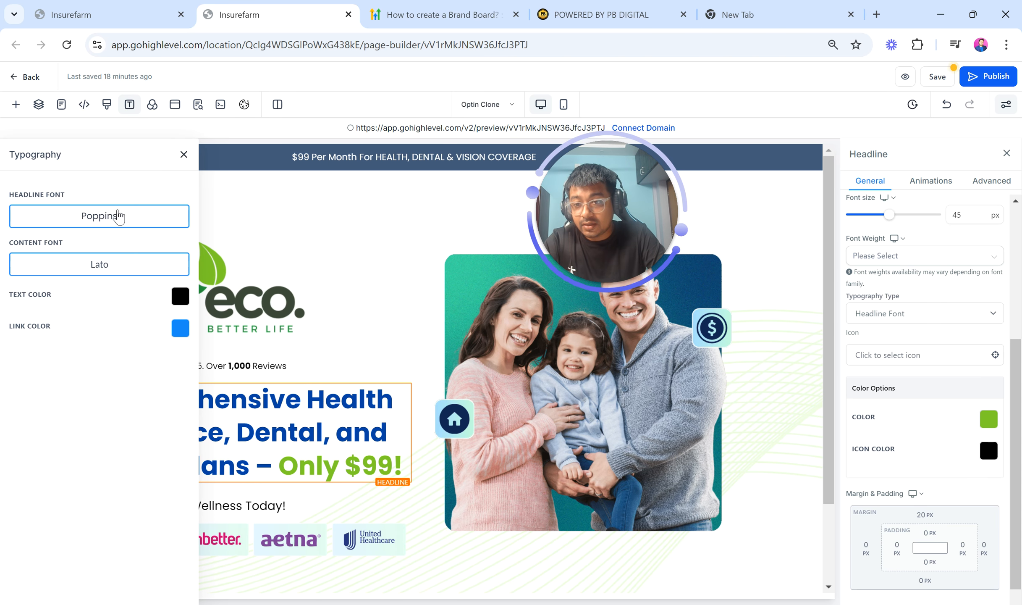
{"action": "left_click", "coordinate": [132, 223]}
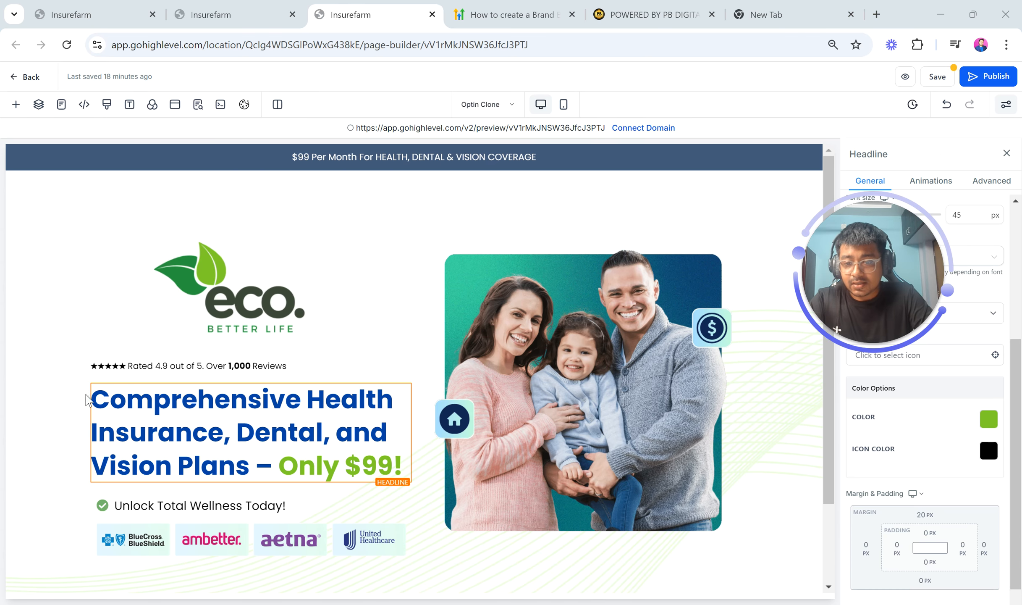
{"action": "left_click", "coordinate": [129, 105]}
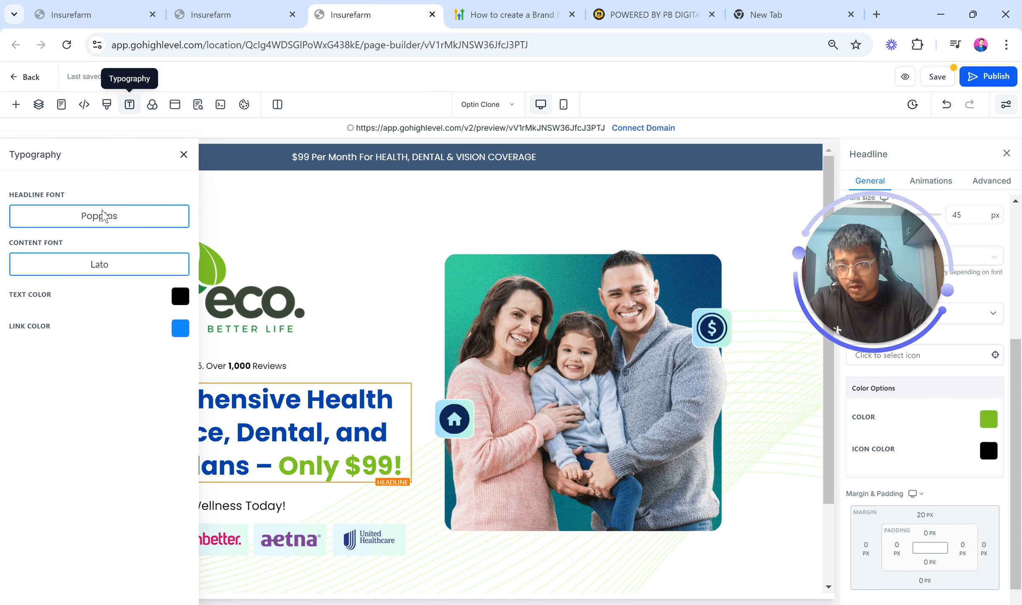
{"action": "left_click", "coordinate": [184, 154]}
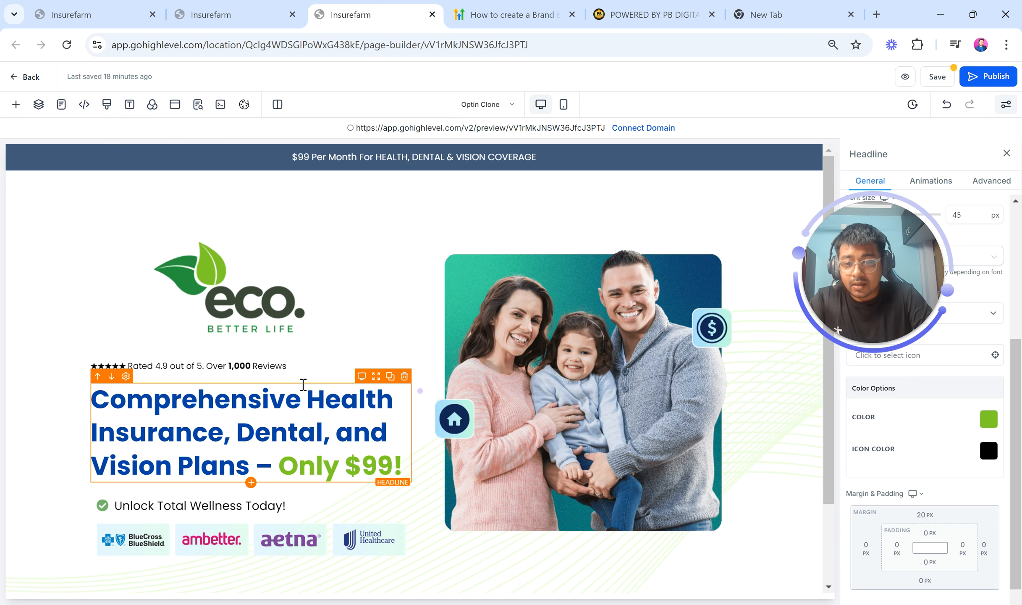
Select the word Comprehensive in the headline and browse the available fonts
{"action": "double_click", "coordinate": [144, 407]}
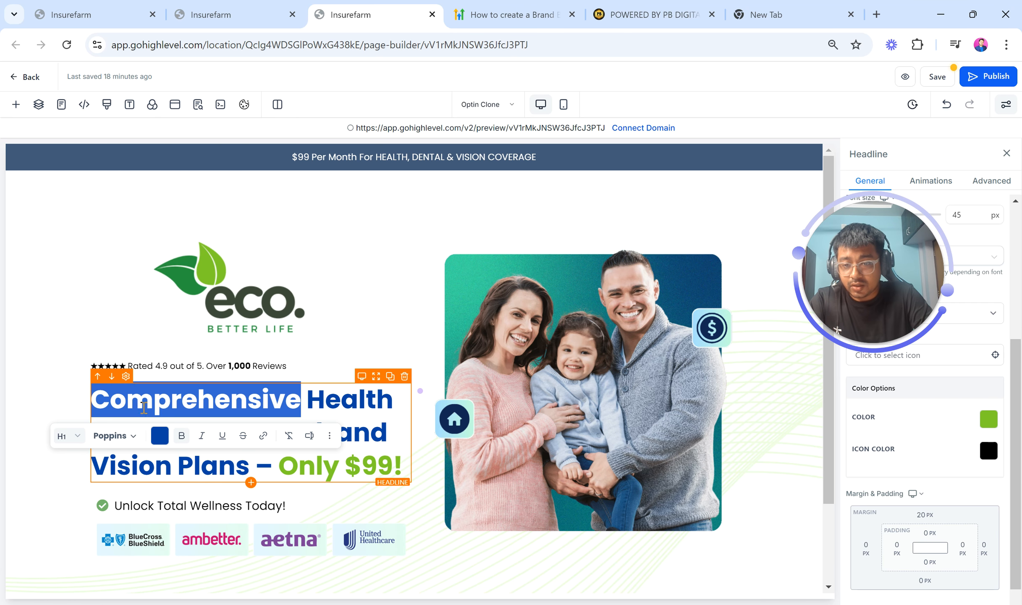
{"action": "left_click", "coordinate": [134, 436]}
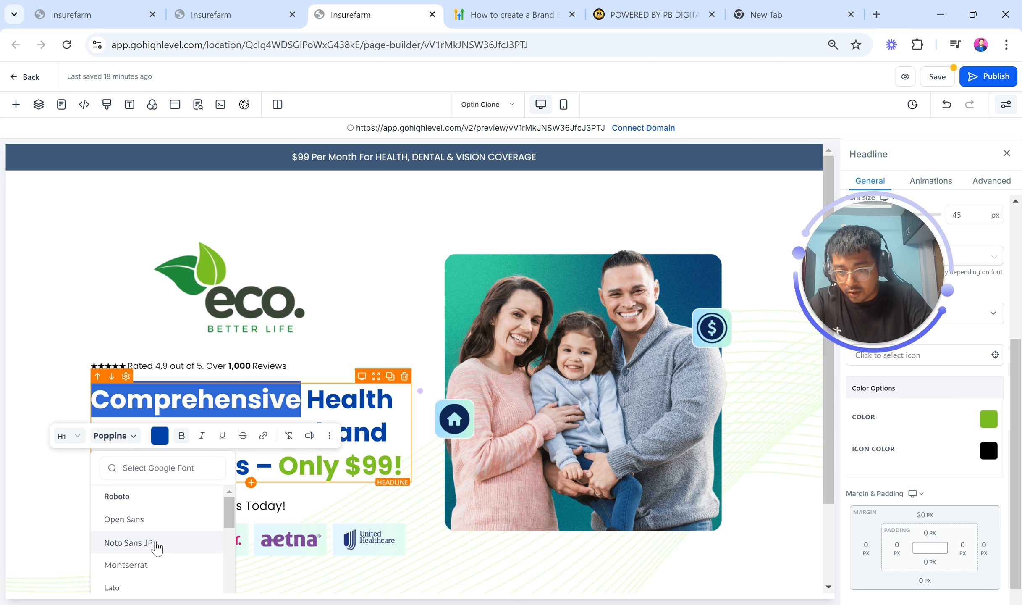
{"action": "scroll", "coordinate": [169, 538], "scroll_direction": "down", "scroll_amount": 1}
{"action": "scroll", "coordinate": [169, 538], "scroll_direction": "up", "scroll_amount": 1}
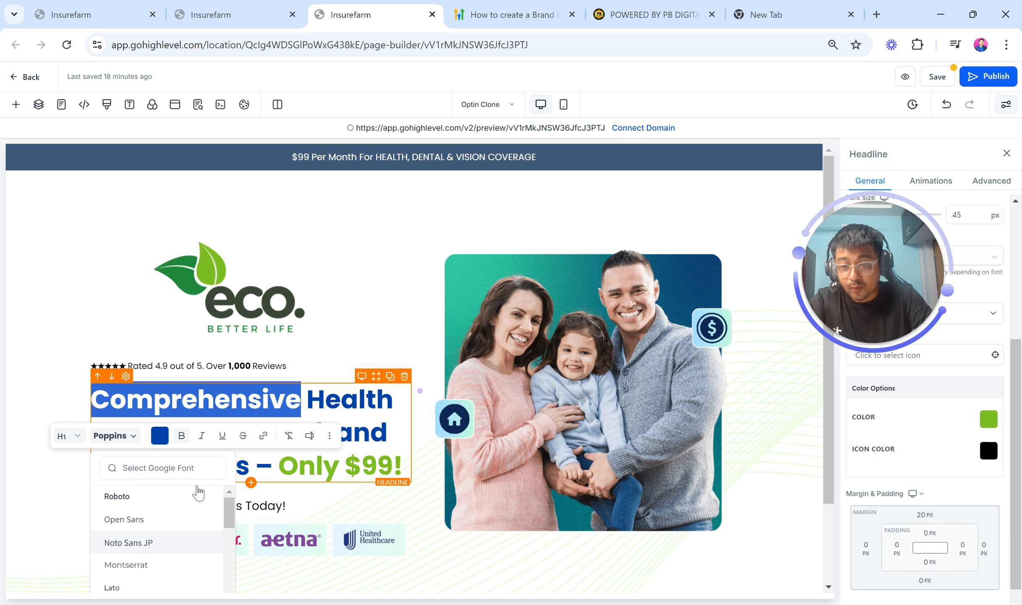
{"action": "left_click", "coordinate": [252, 349]}
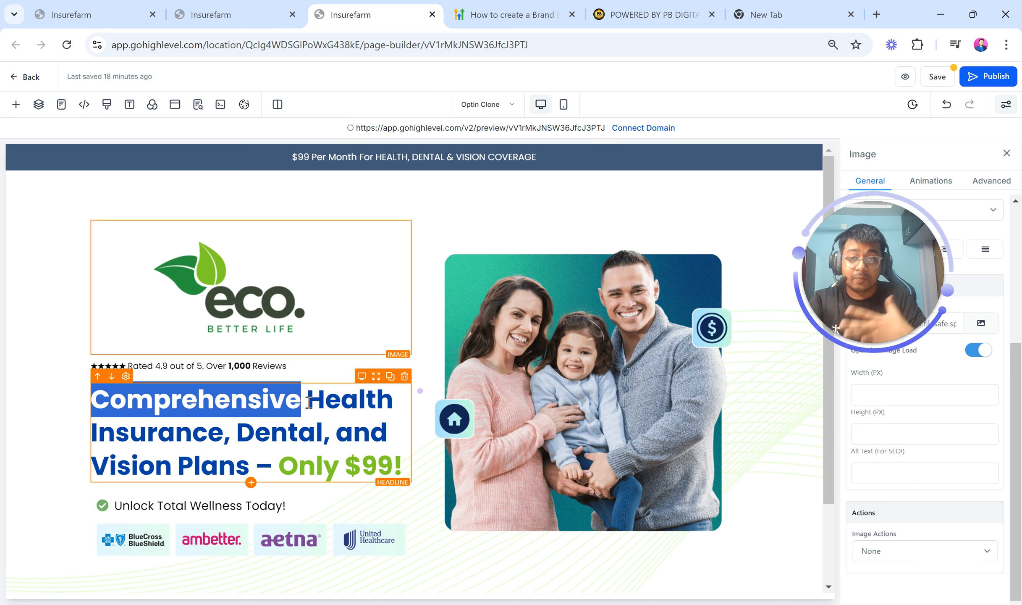
Add a new Headline element beneath the main headline and check its font options
{"action": "left_click", "coordinate": [251, 483]}
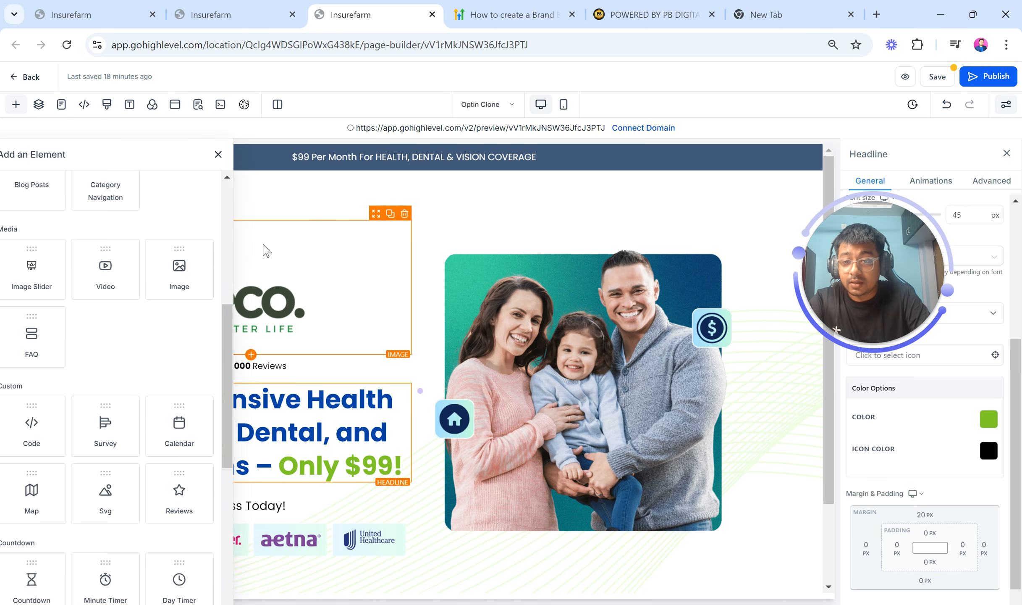
{"action": "scroll", "coordinate": [161, 254], "scroll_direction": "up", "scroll_amount": 8}
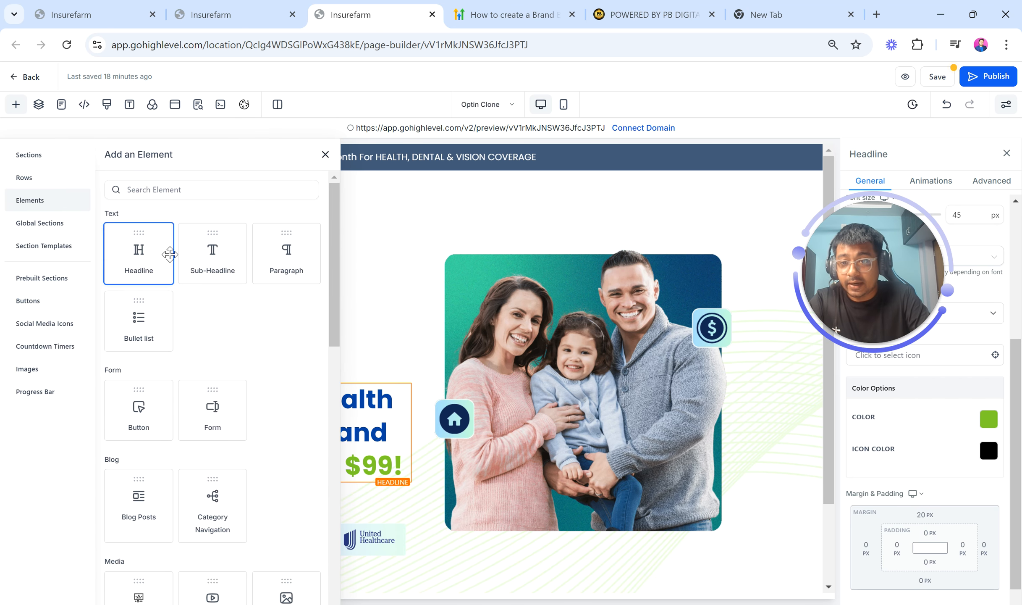
{"action": "left_click", "coordinate": [139, 251]}
{"action": "double_click", "coordinate": [320, 499]}
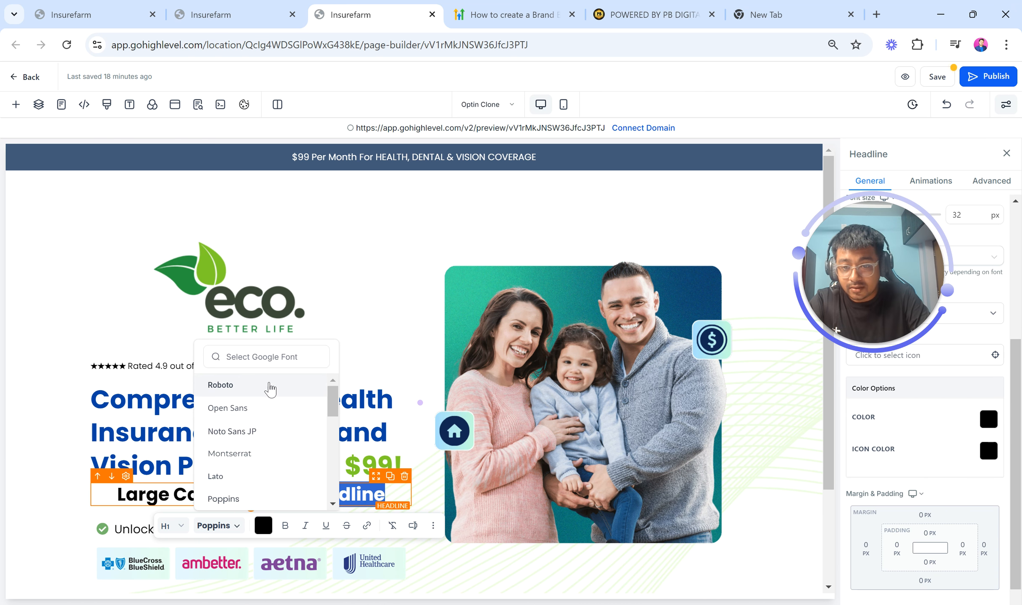
{"action": "scroll", "coordinate": [290, 467], "scroll_direction": "down", "scroll_amount": 3}
{"action": "scroll", "coordinate": [290, 467], "scroll_direction": "up", "scroll_amount": 3}
{"action": "left_click", "coordinate": [390, 285]}
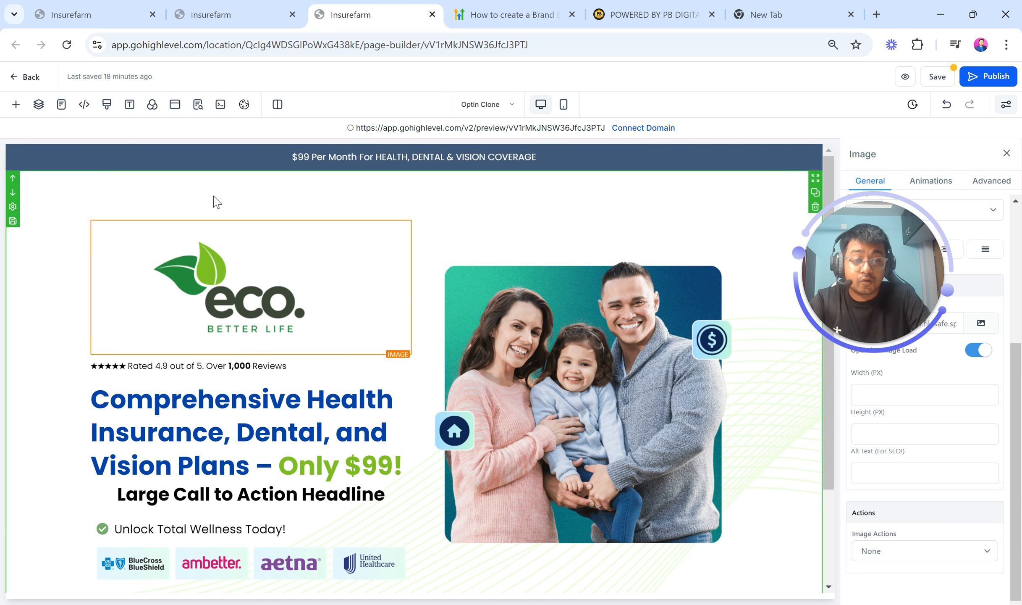
Switch to the PB DIGITAL website tab
{"action": "left_click", "coordinate": [99, 7]}
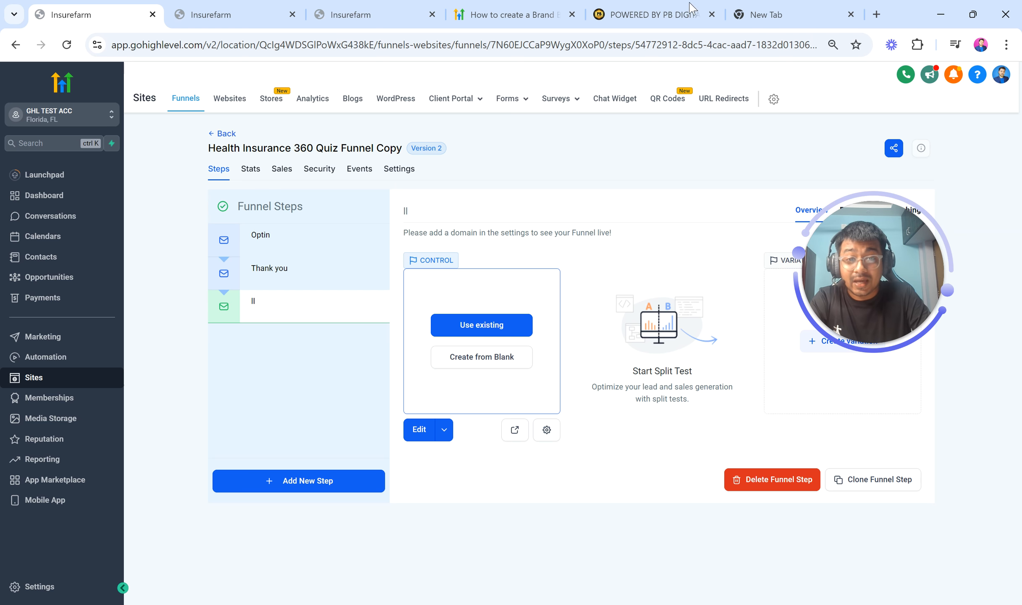
{"action": "left_click", "coordinate": [652, 5]}
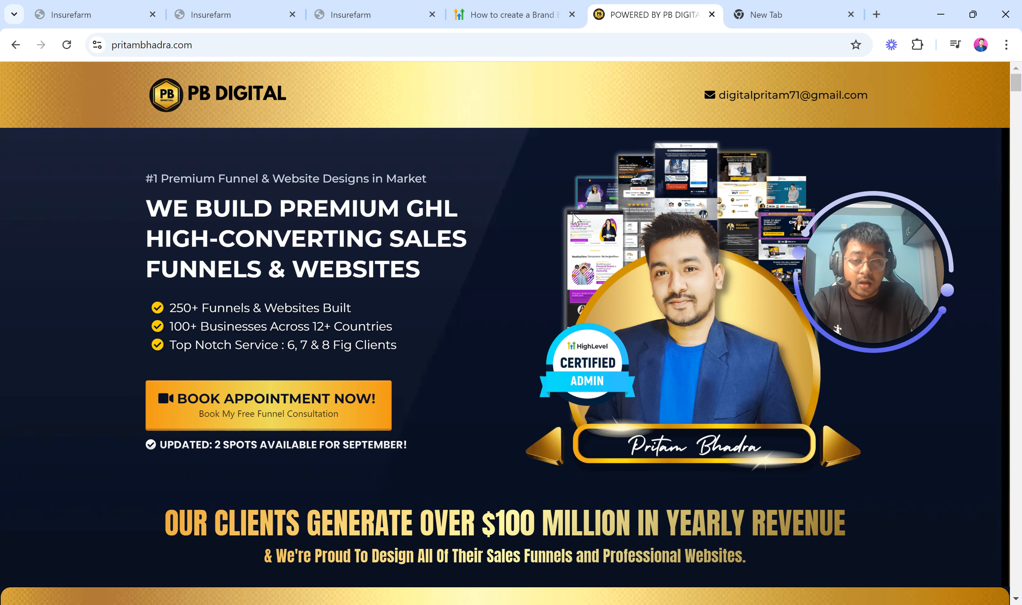